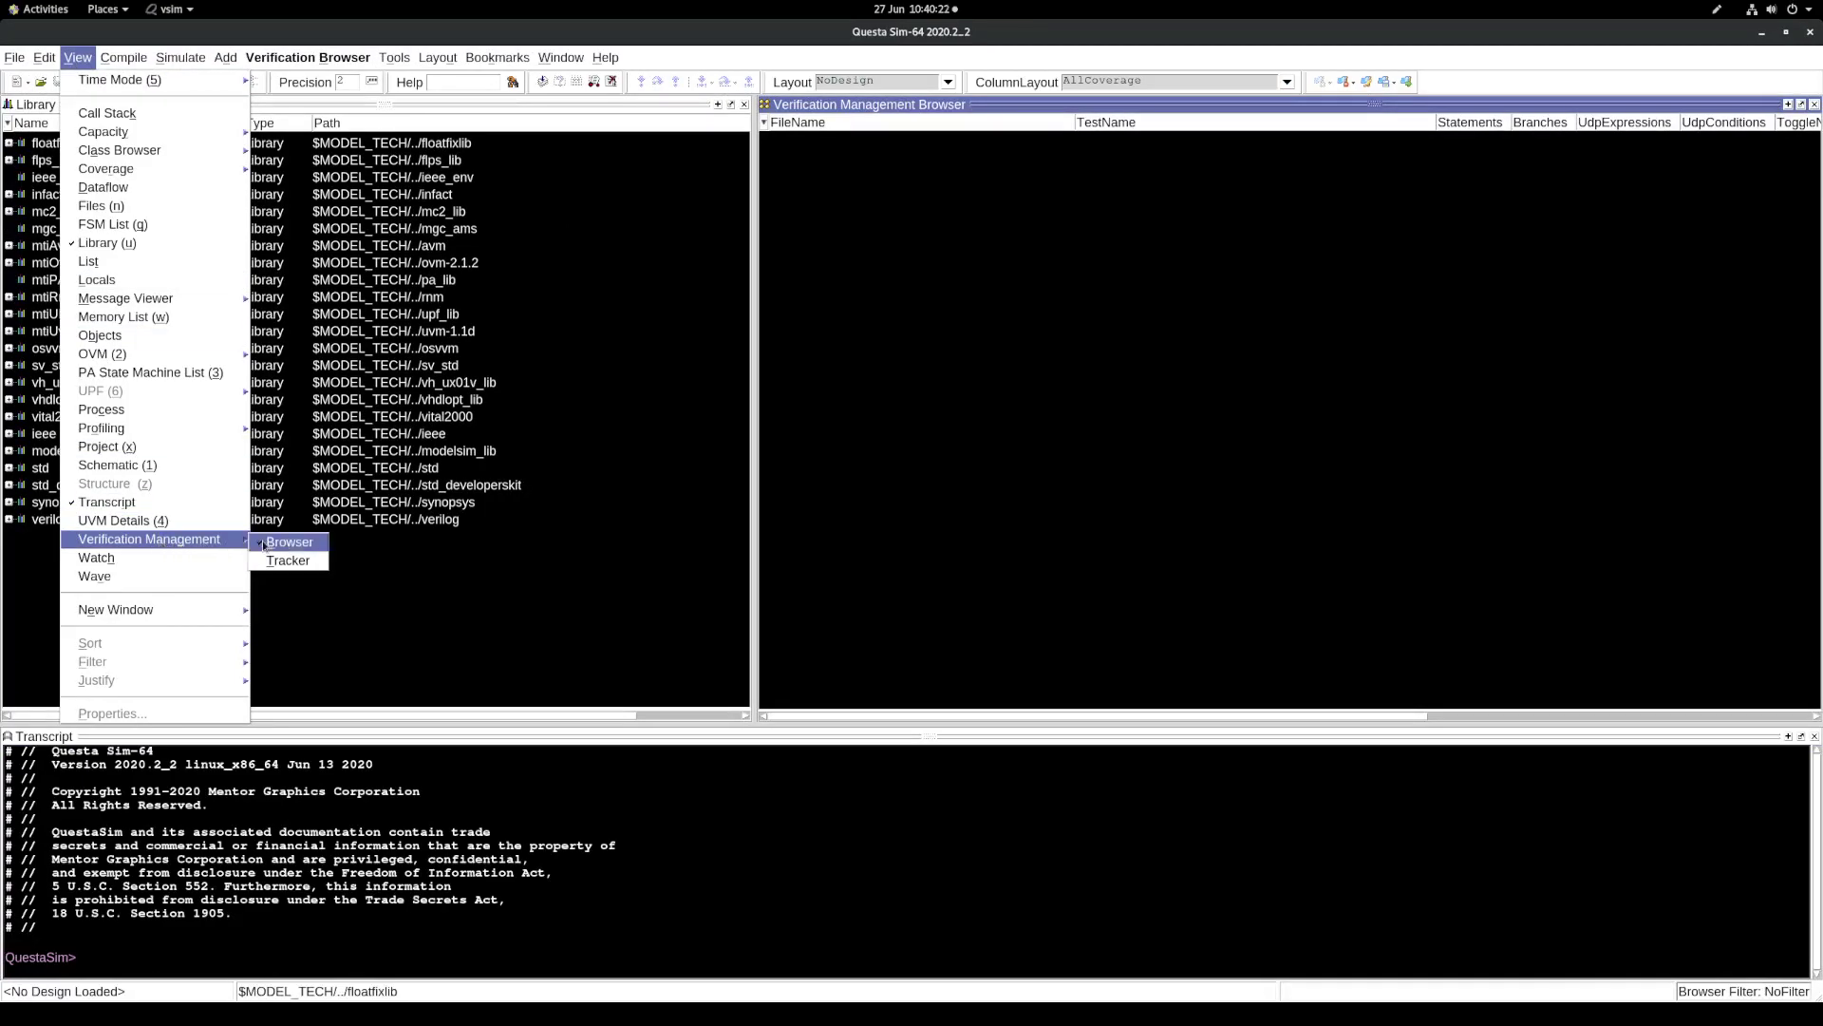
Import testplan.xml from the new_testplan folder as an Excel-format testplan, overwriting the existing testplan.ucdb
click(880, 213)
right_click(880, 213)
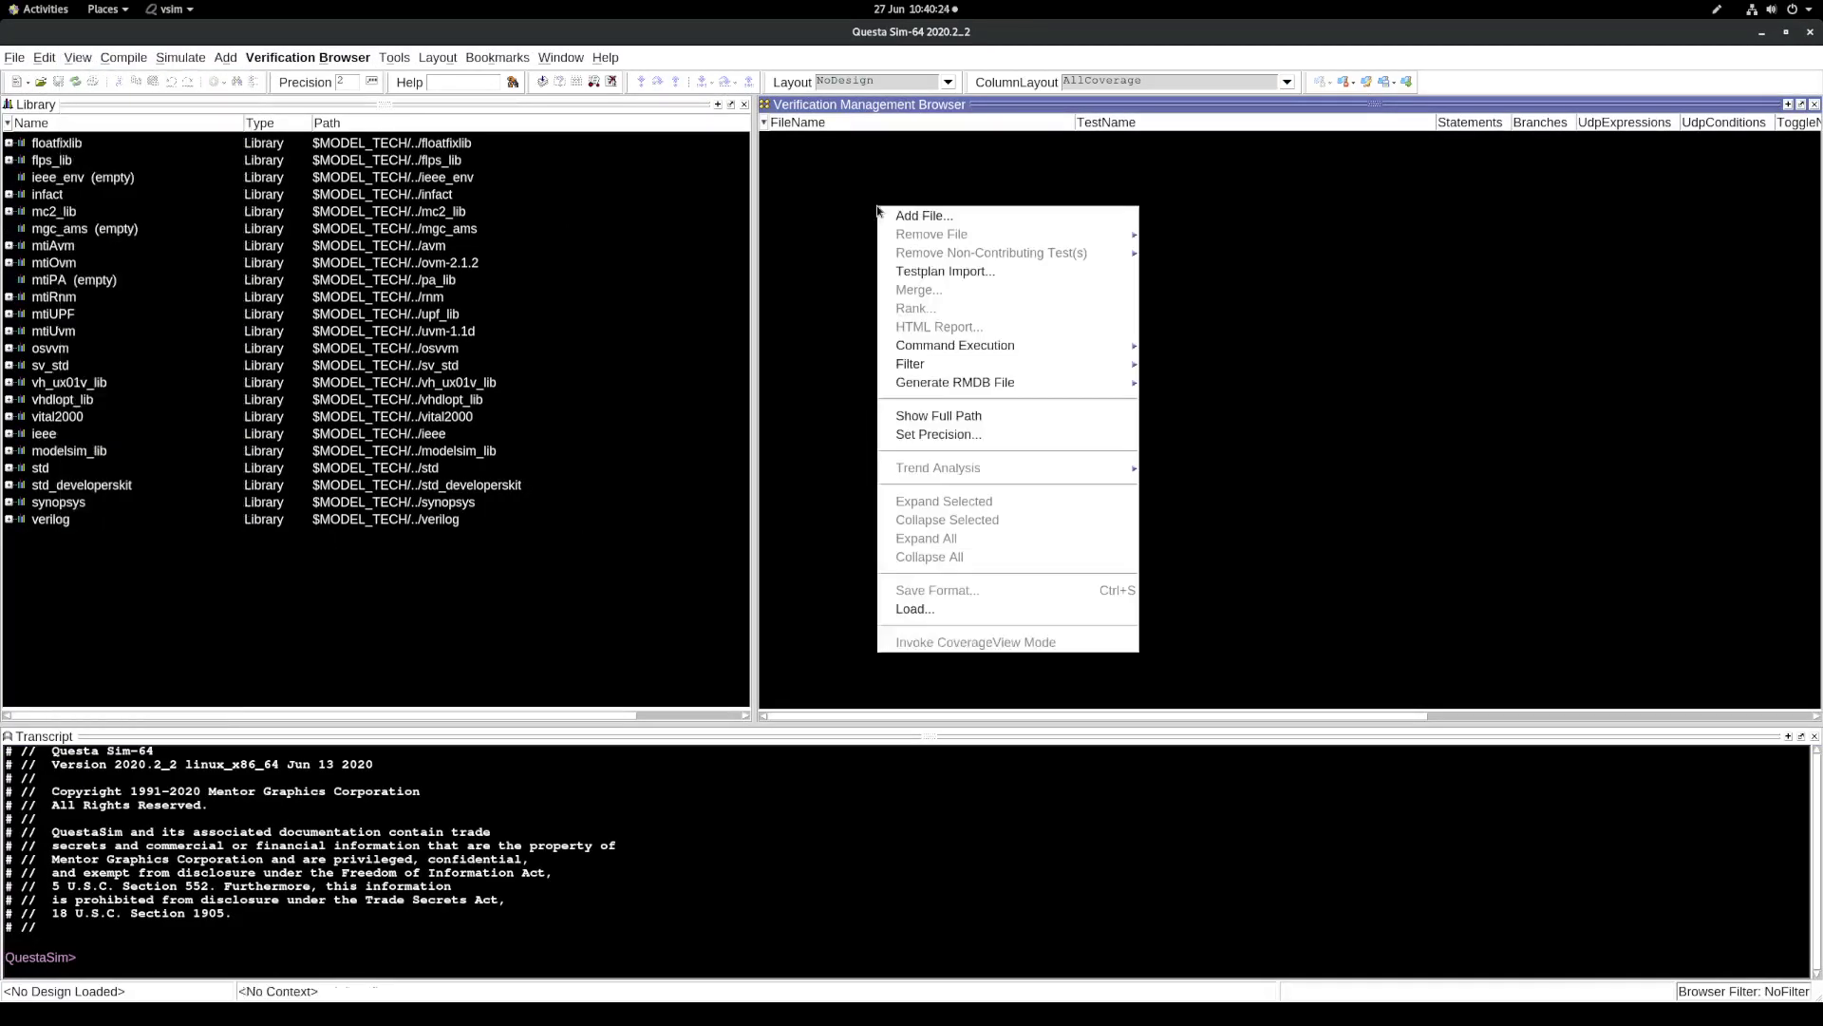
click(897, 273)
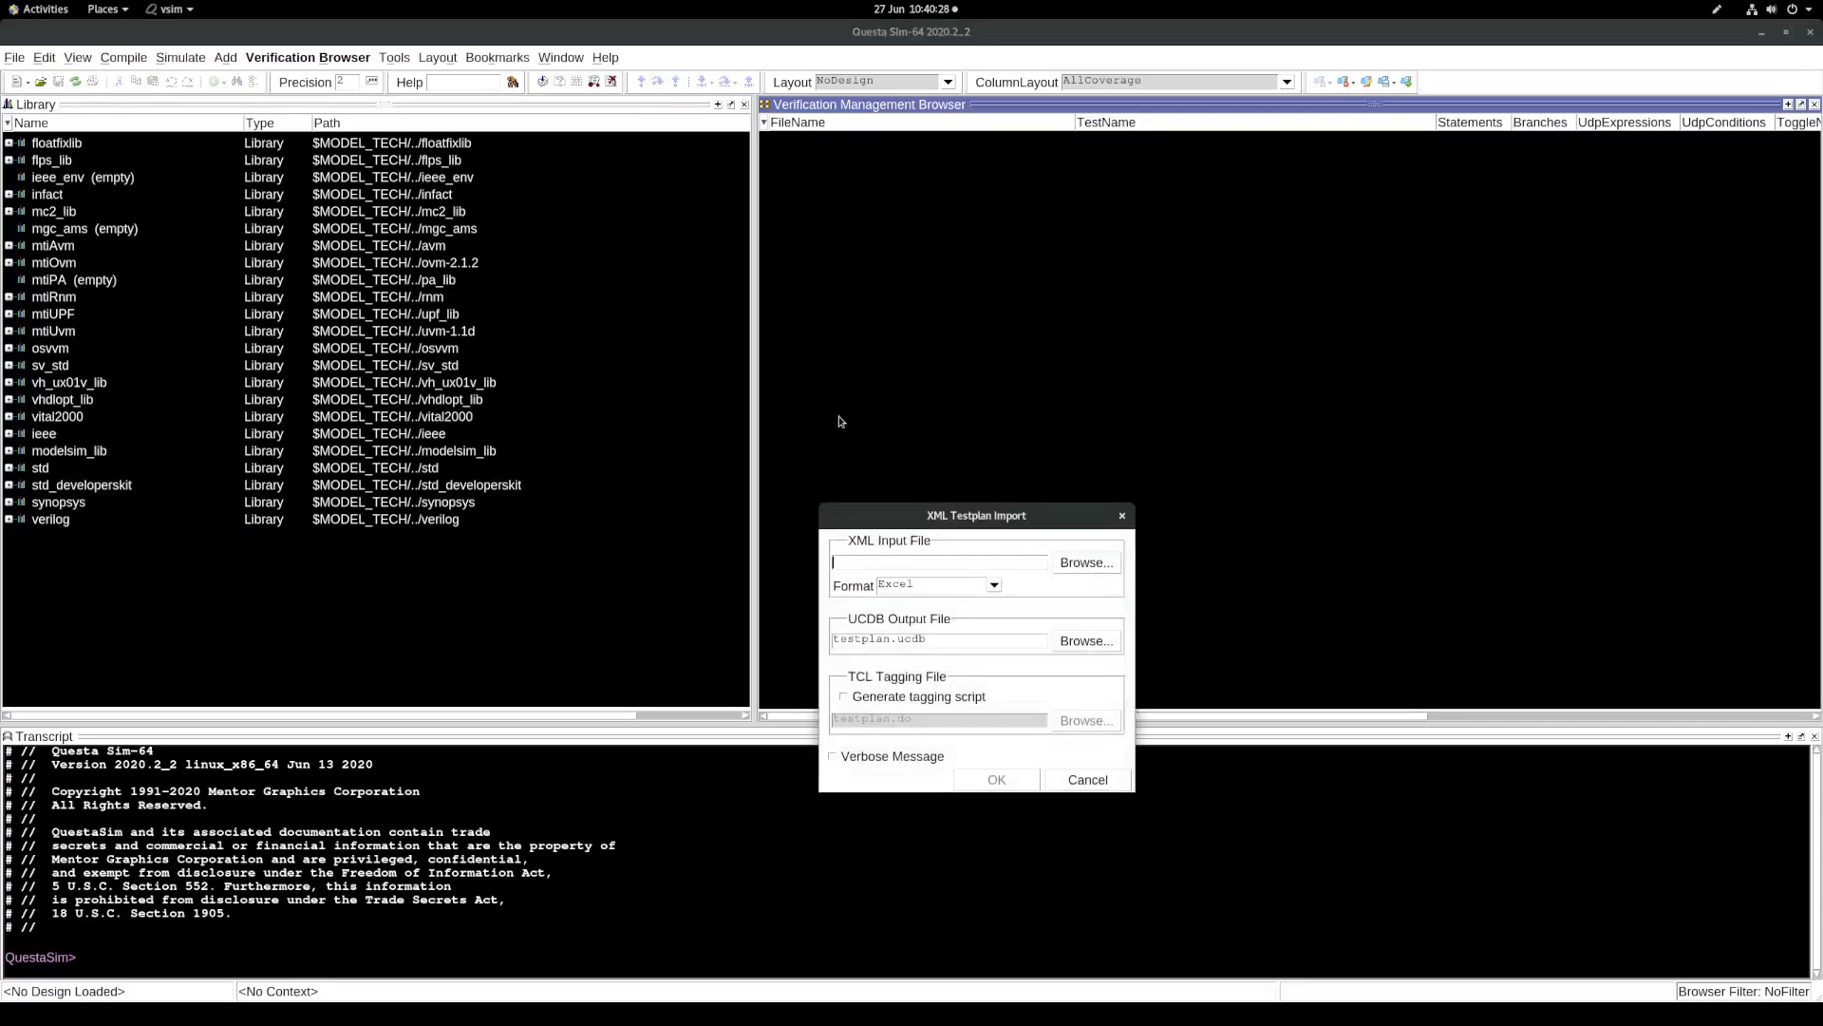
click(1069, 565)
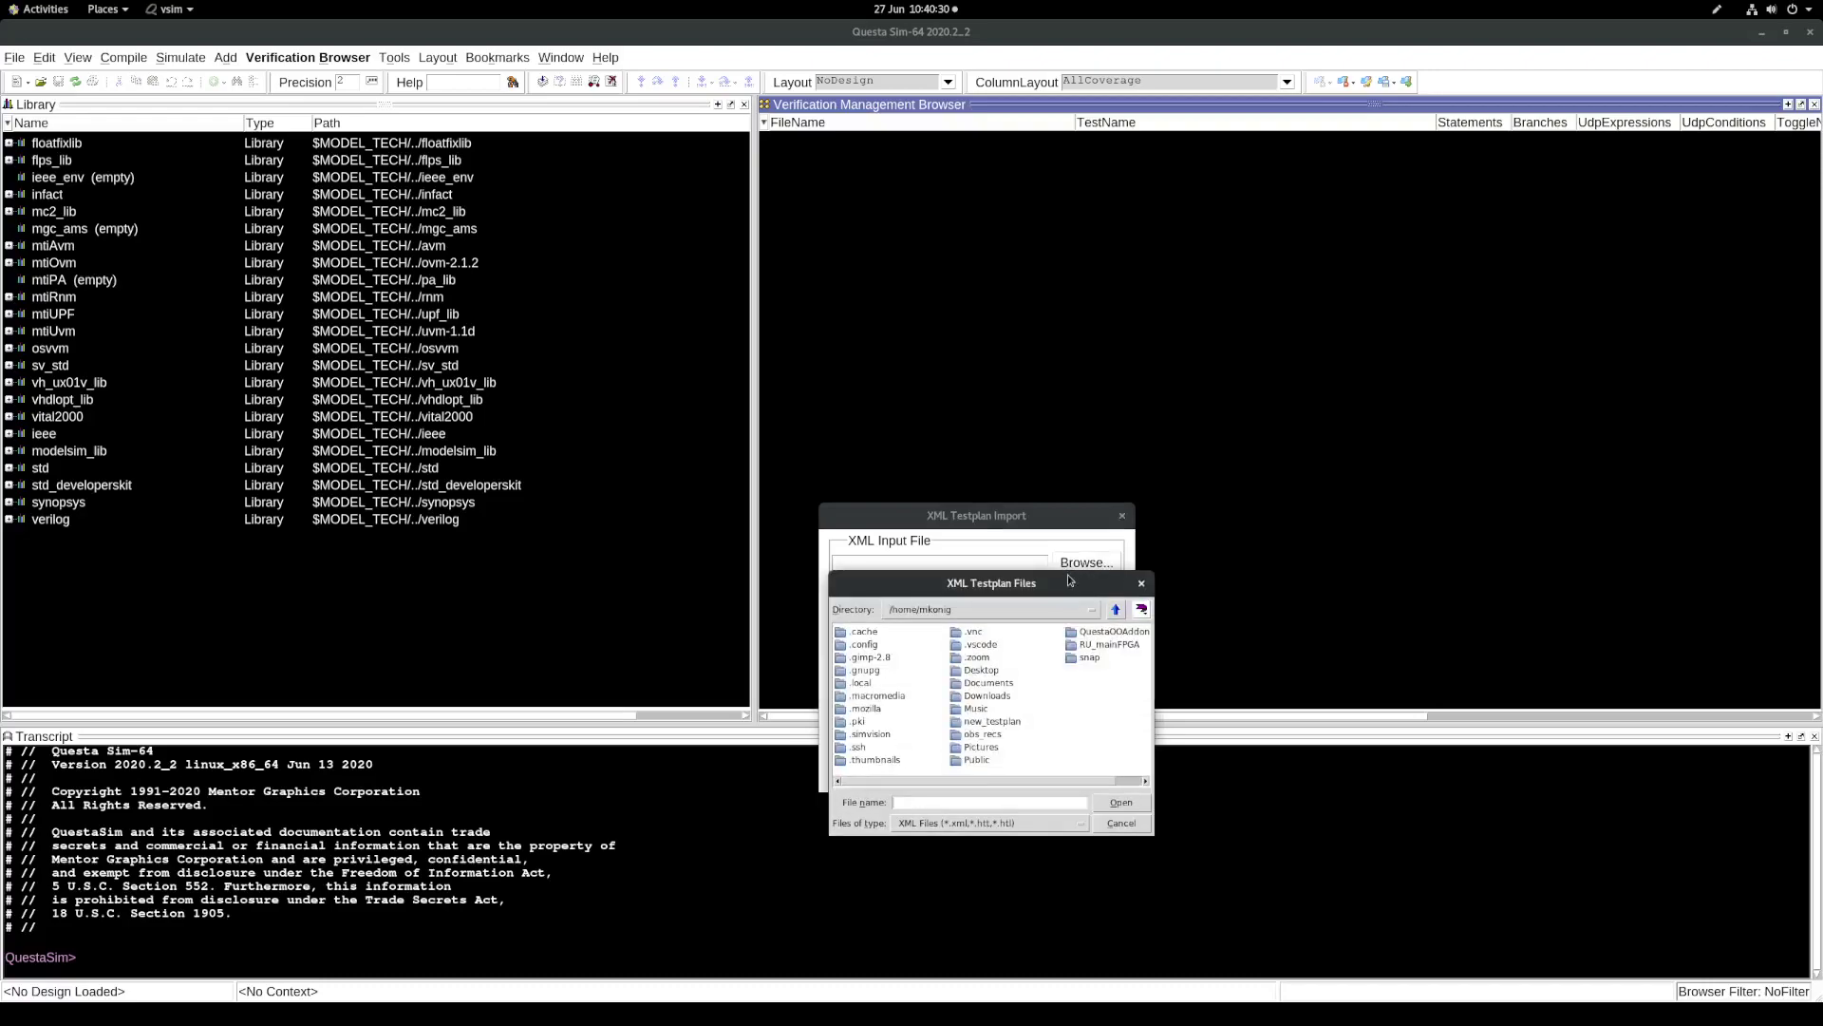
double_click(978, 723)
double_click(878, 631)
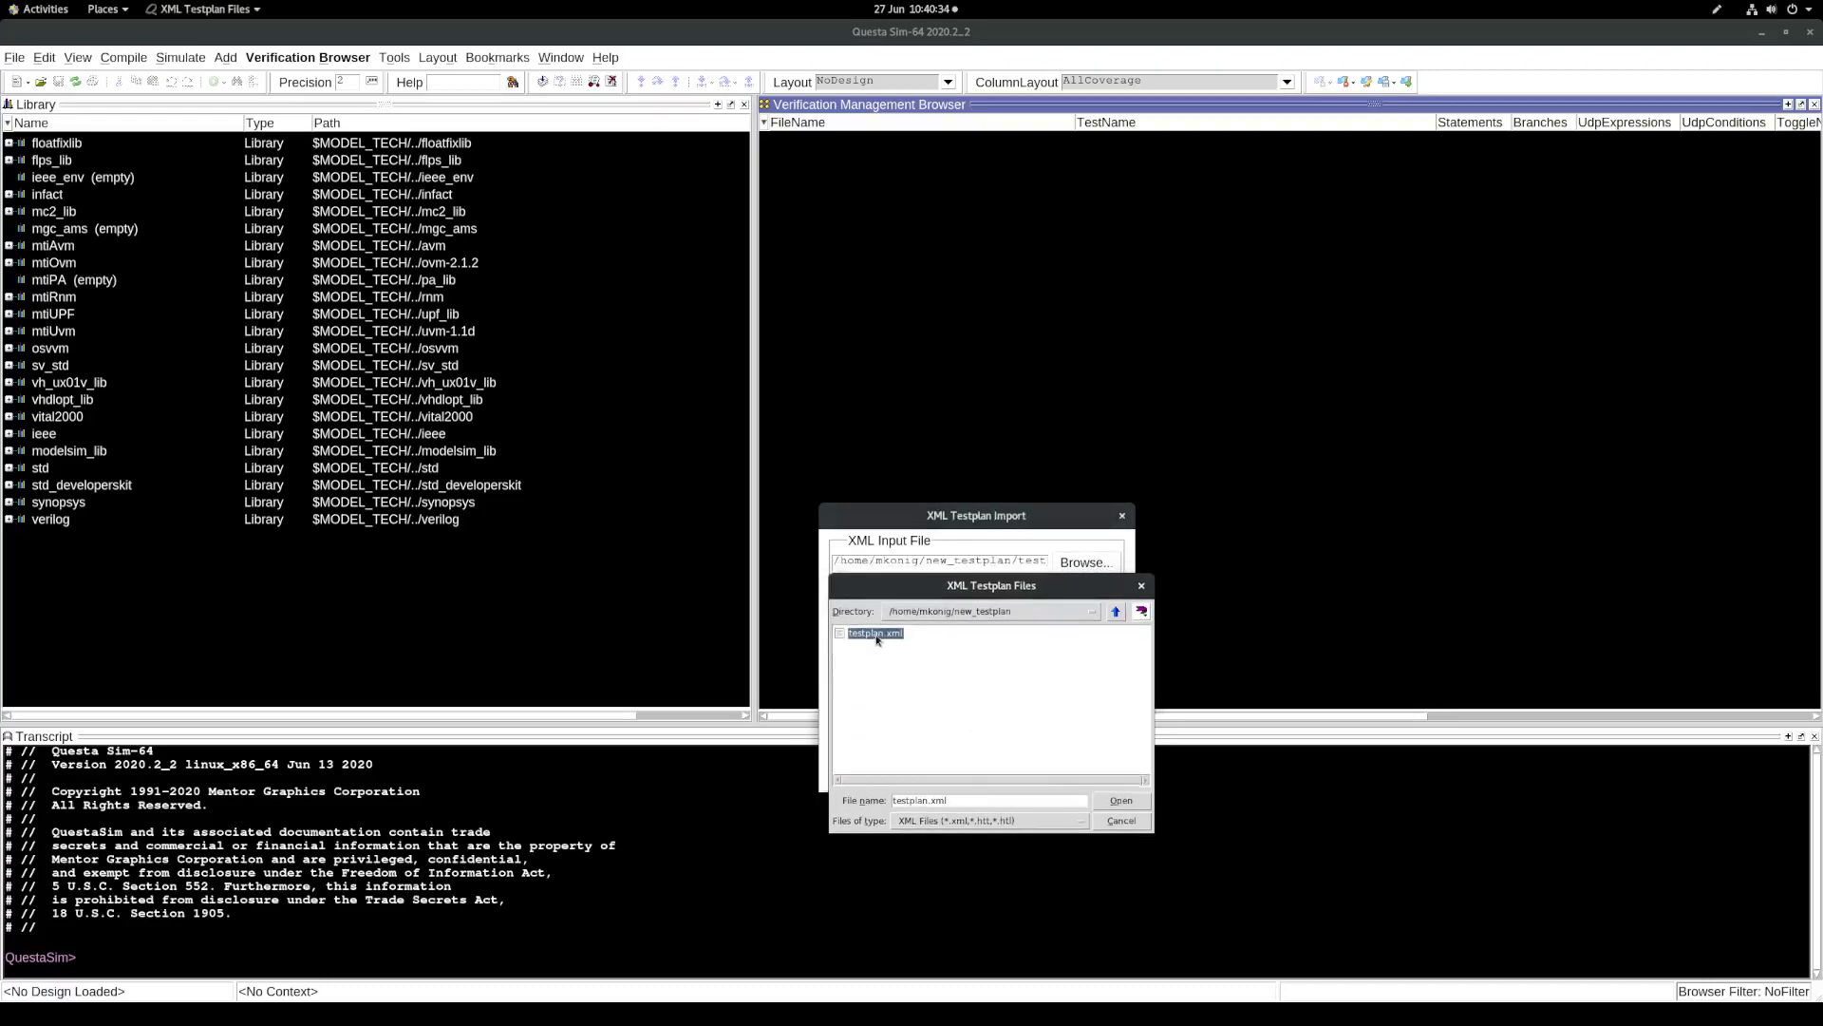
click(993, 786)
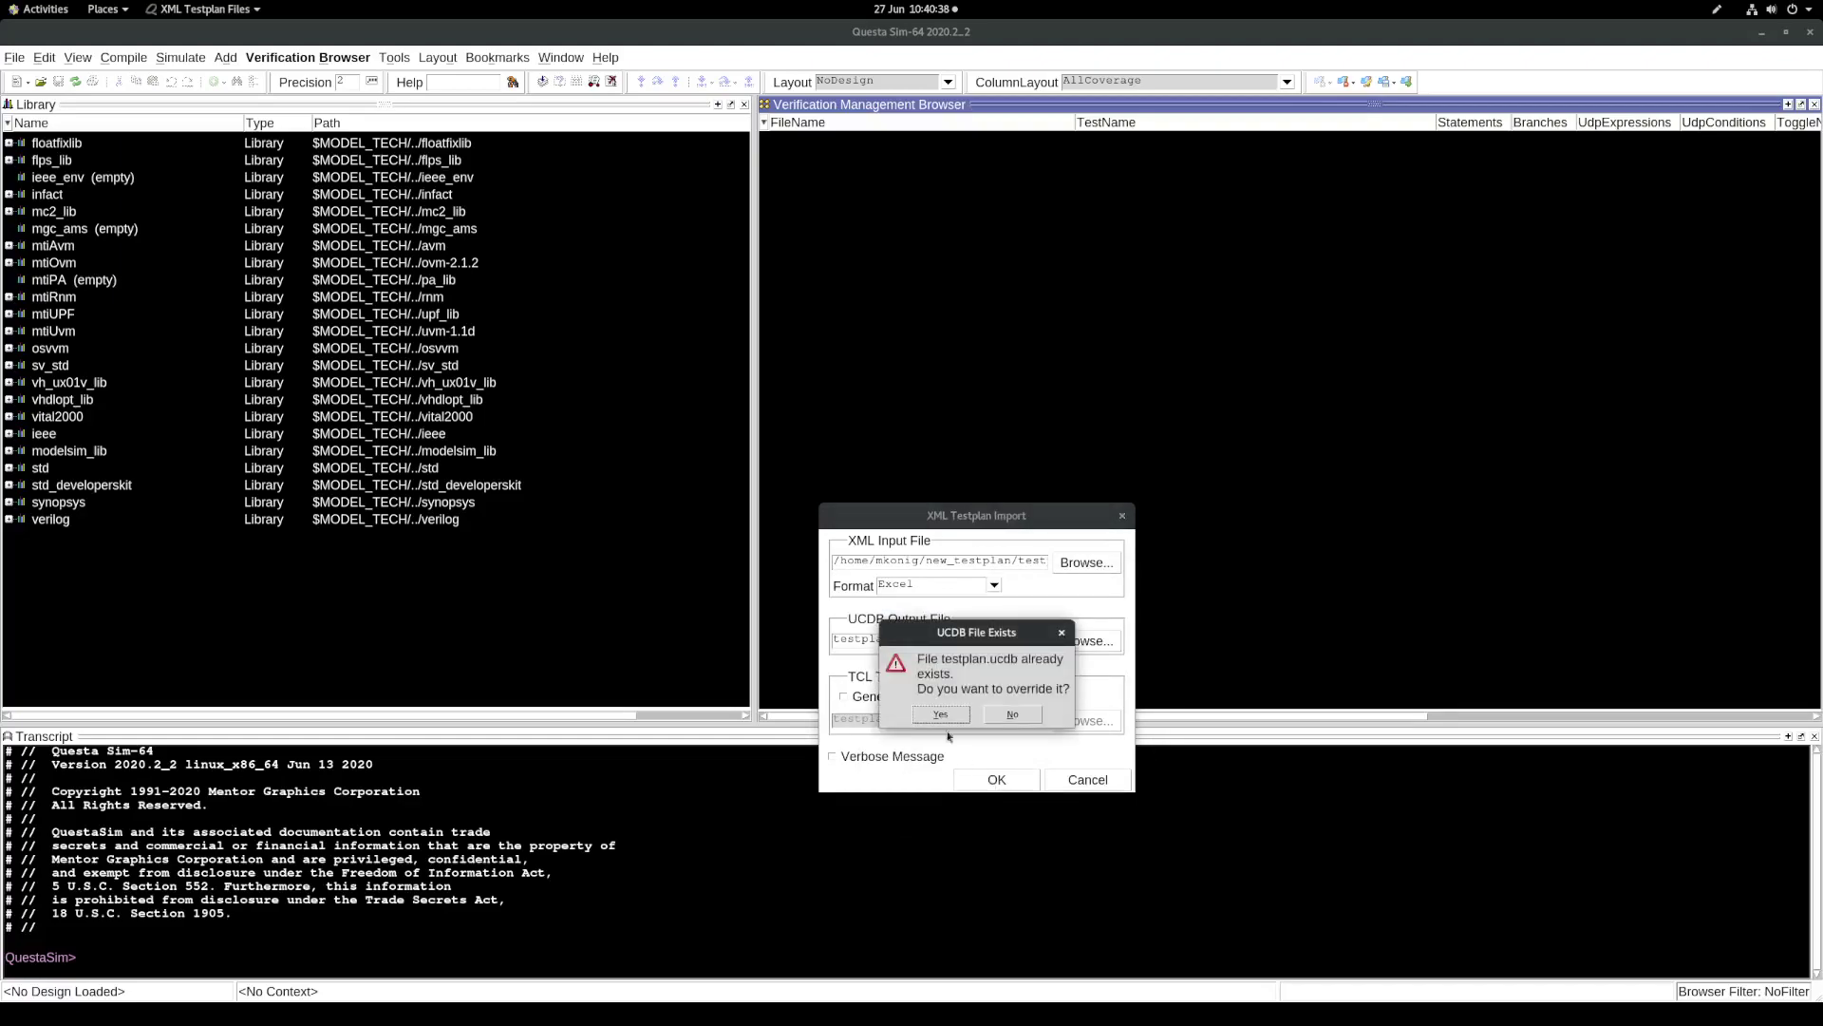
click(945, 726)
Highlight the xml2ucdb command in the transcript to review how the testplan was converted
drag(5, 900, 608, 902)
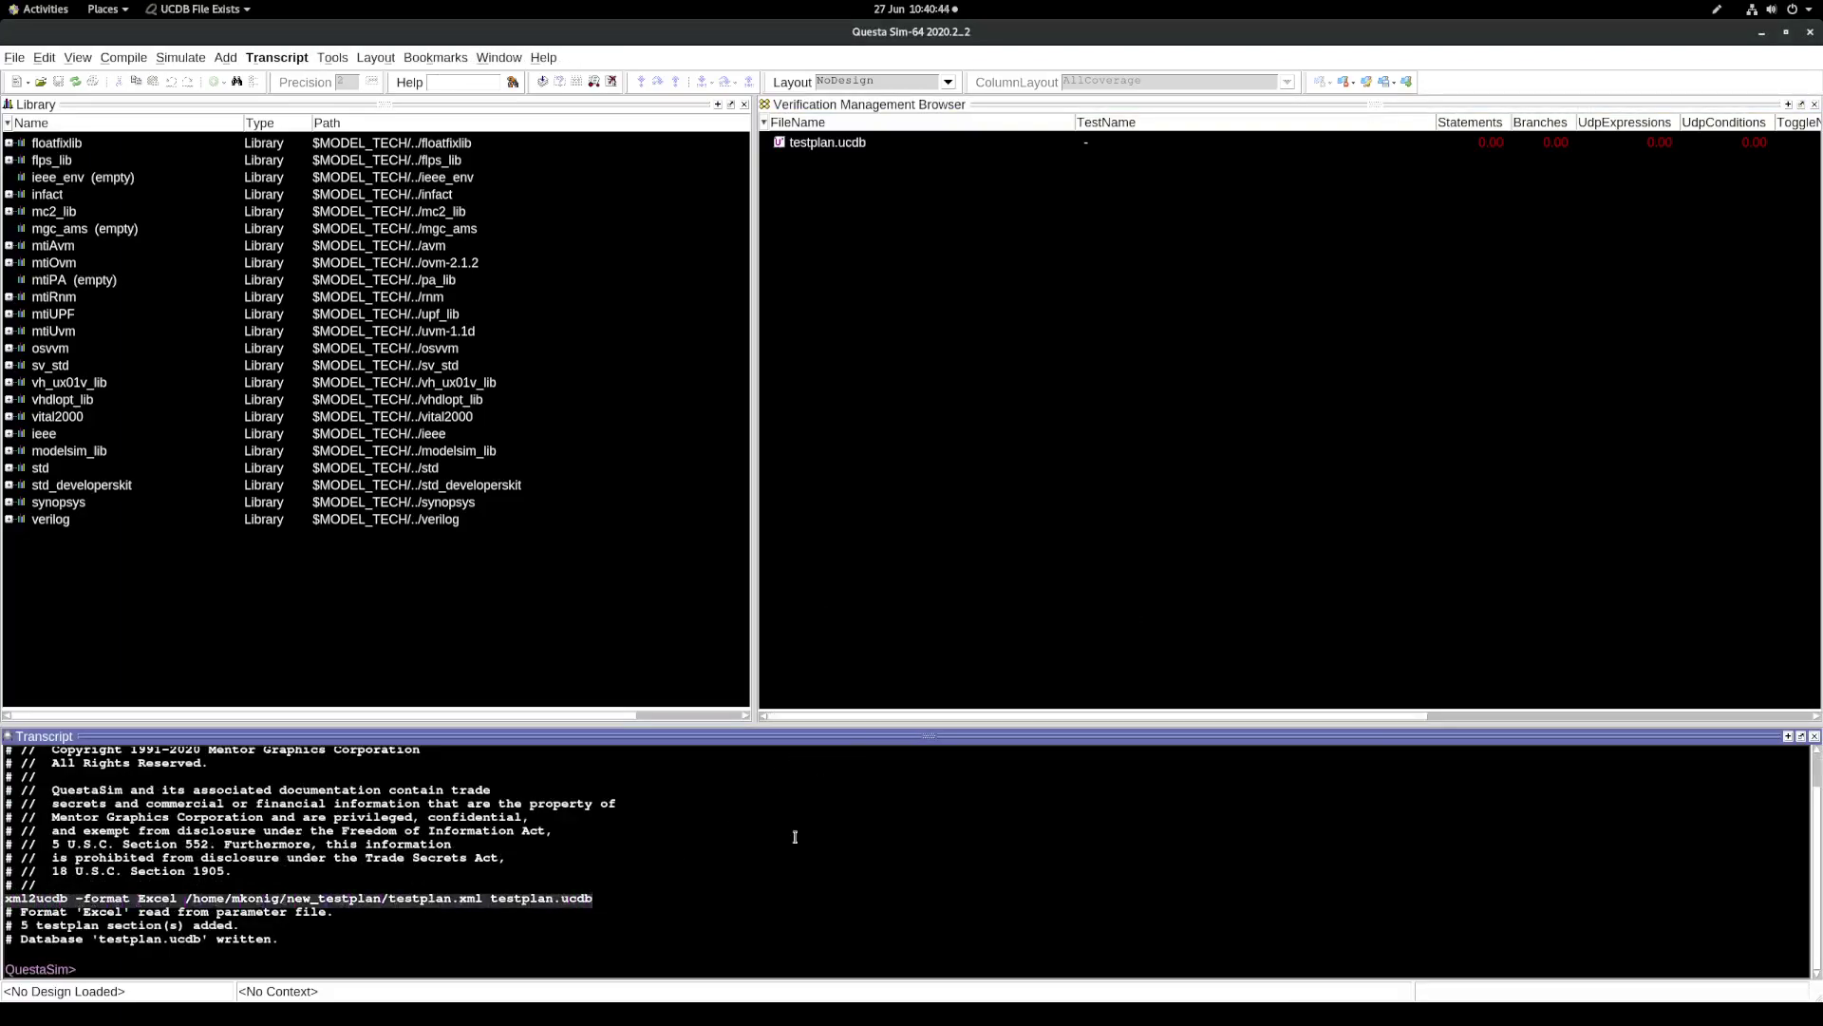
click(543, 925)
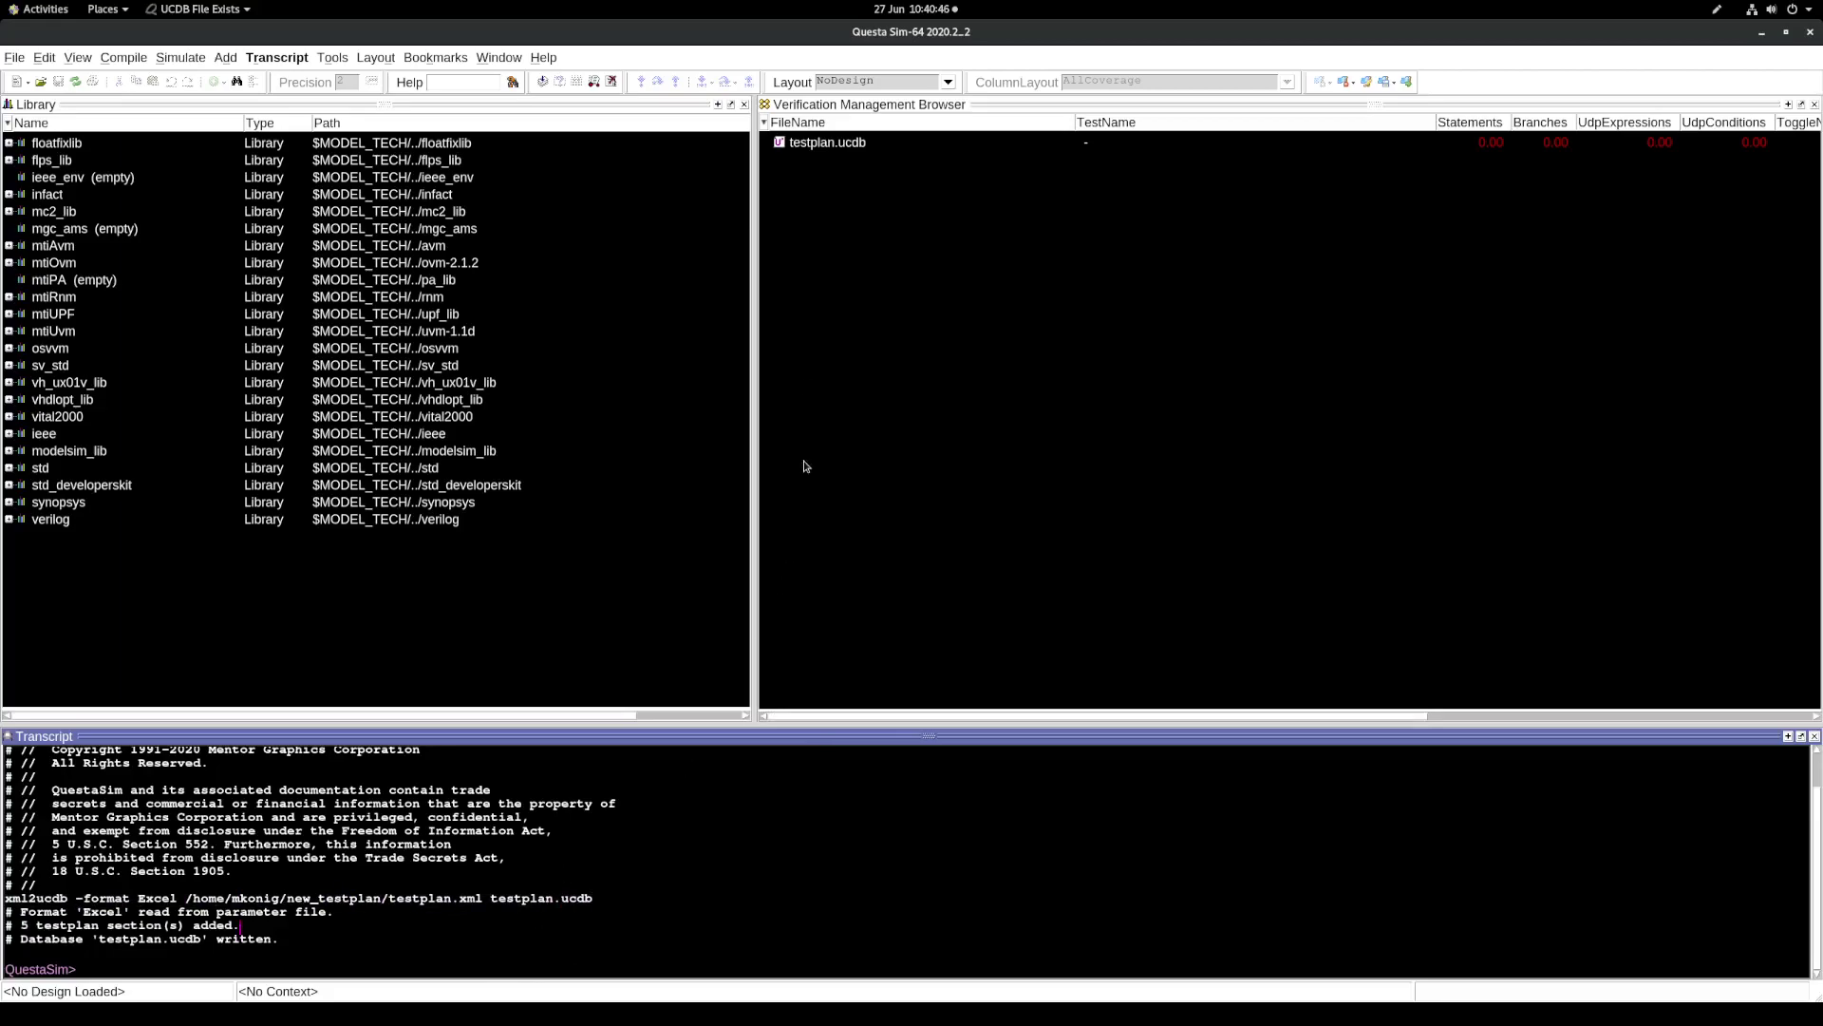
click(828, 282)
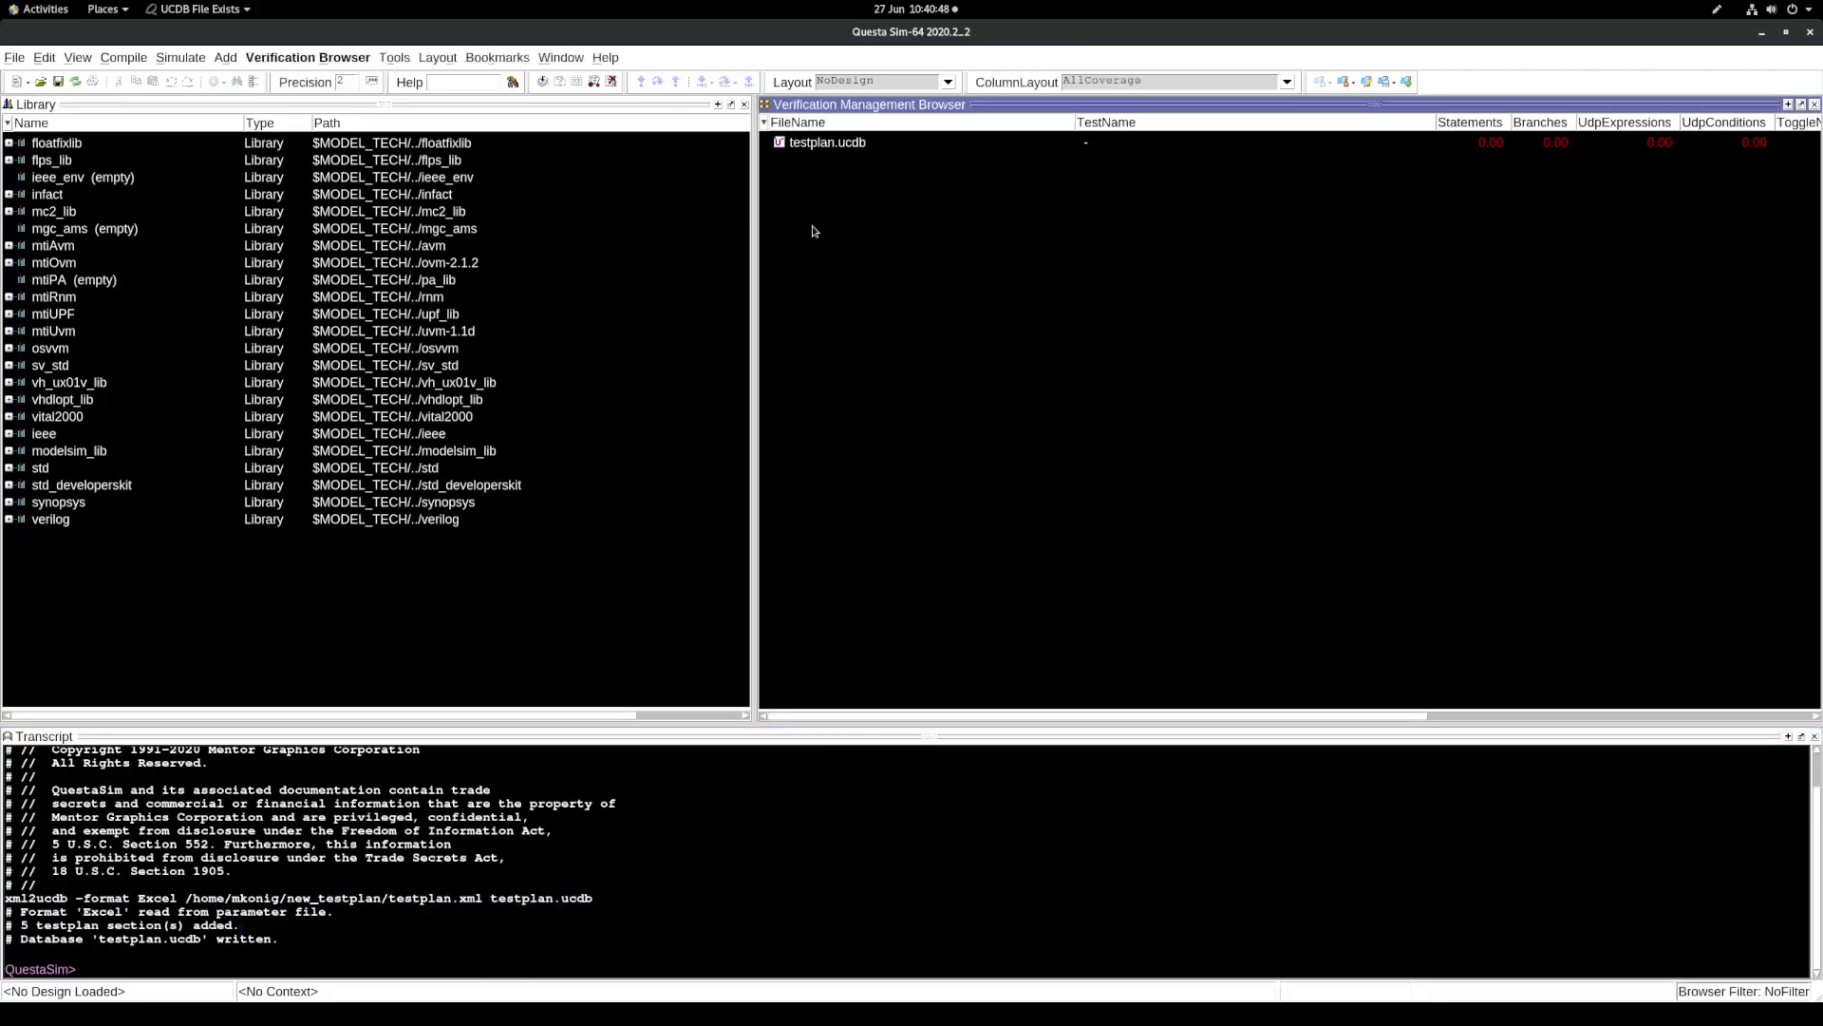
Start adding a file to the verification browser and browse to the RU_mainFPGA/sim/readout_tb/run folder
right_click(845, 244)
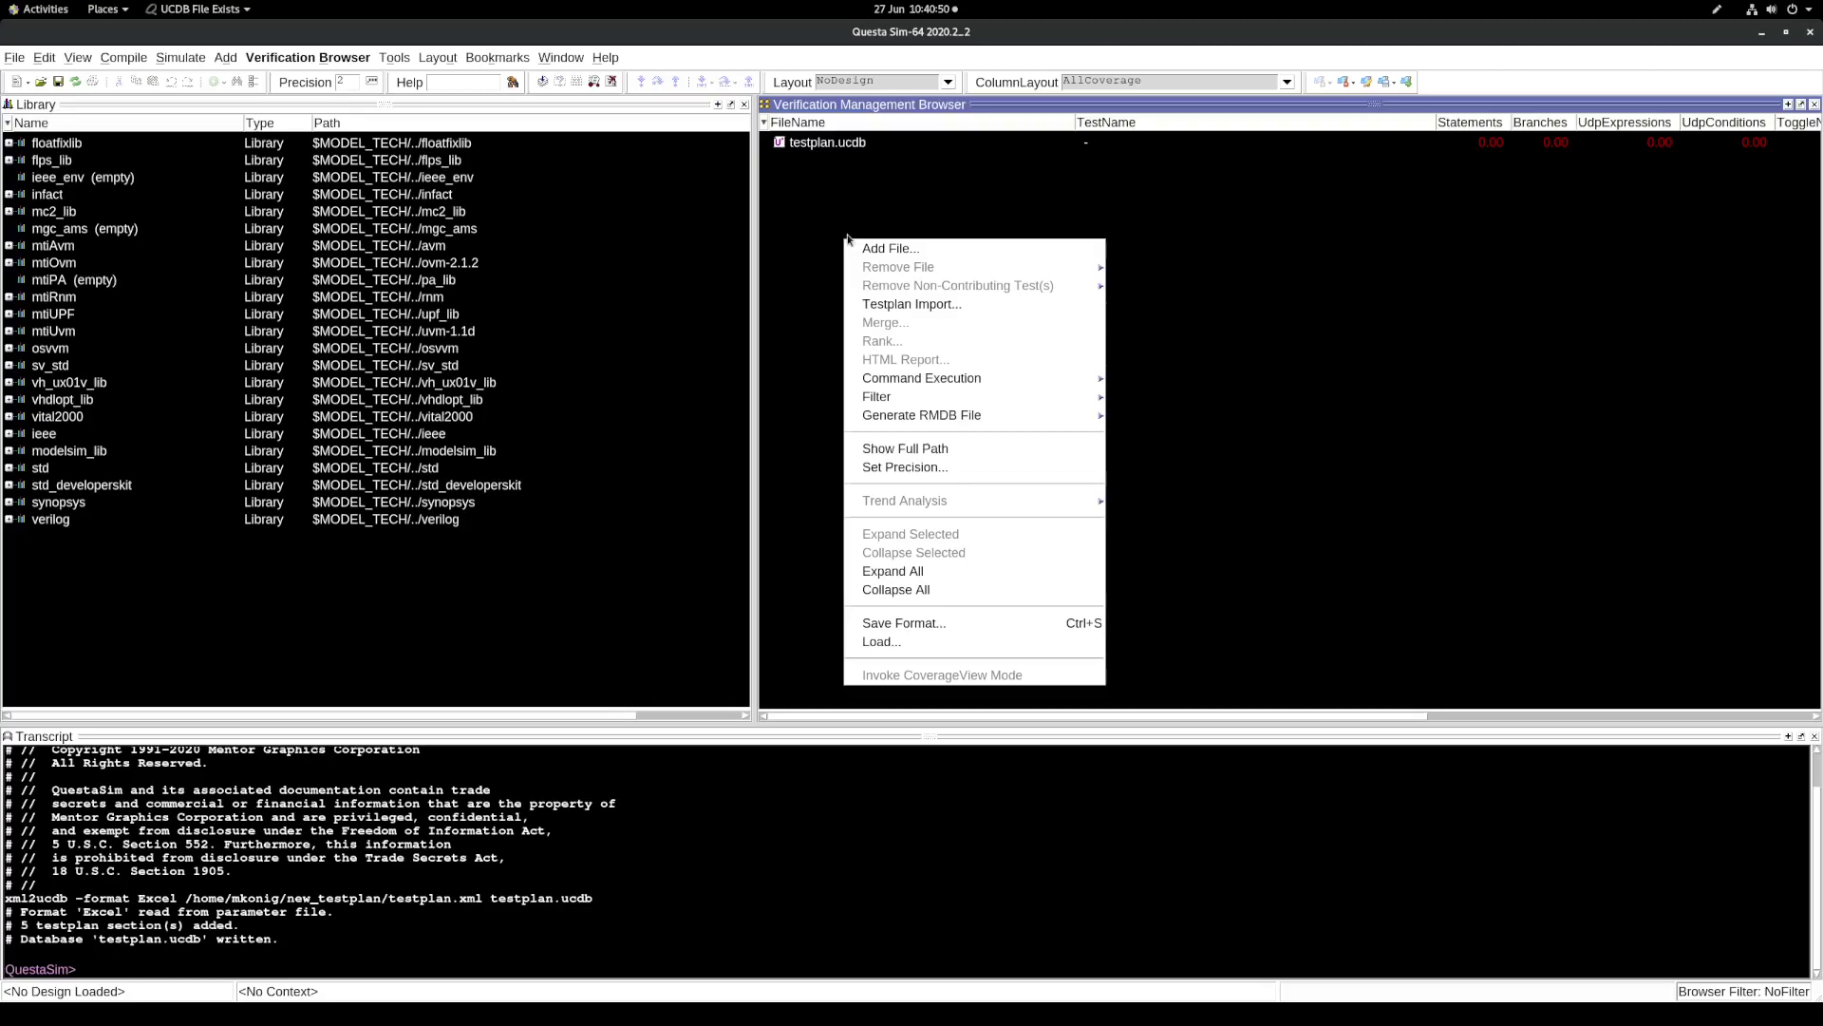
click(876, 249)
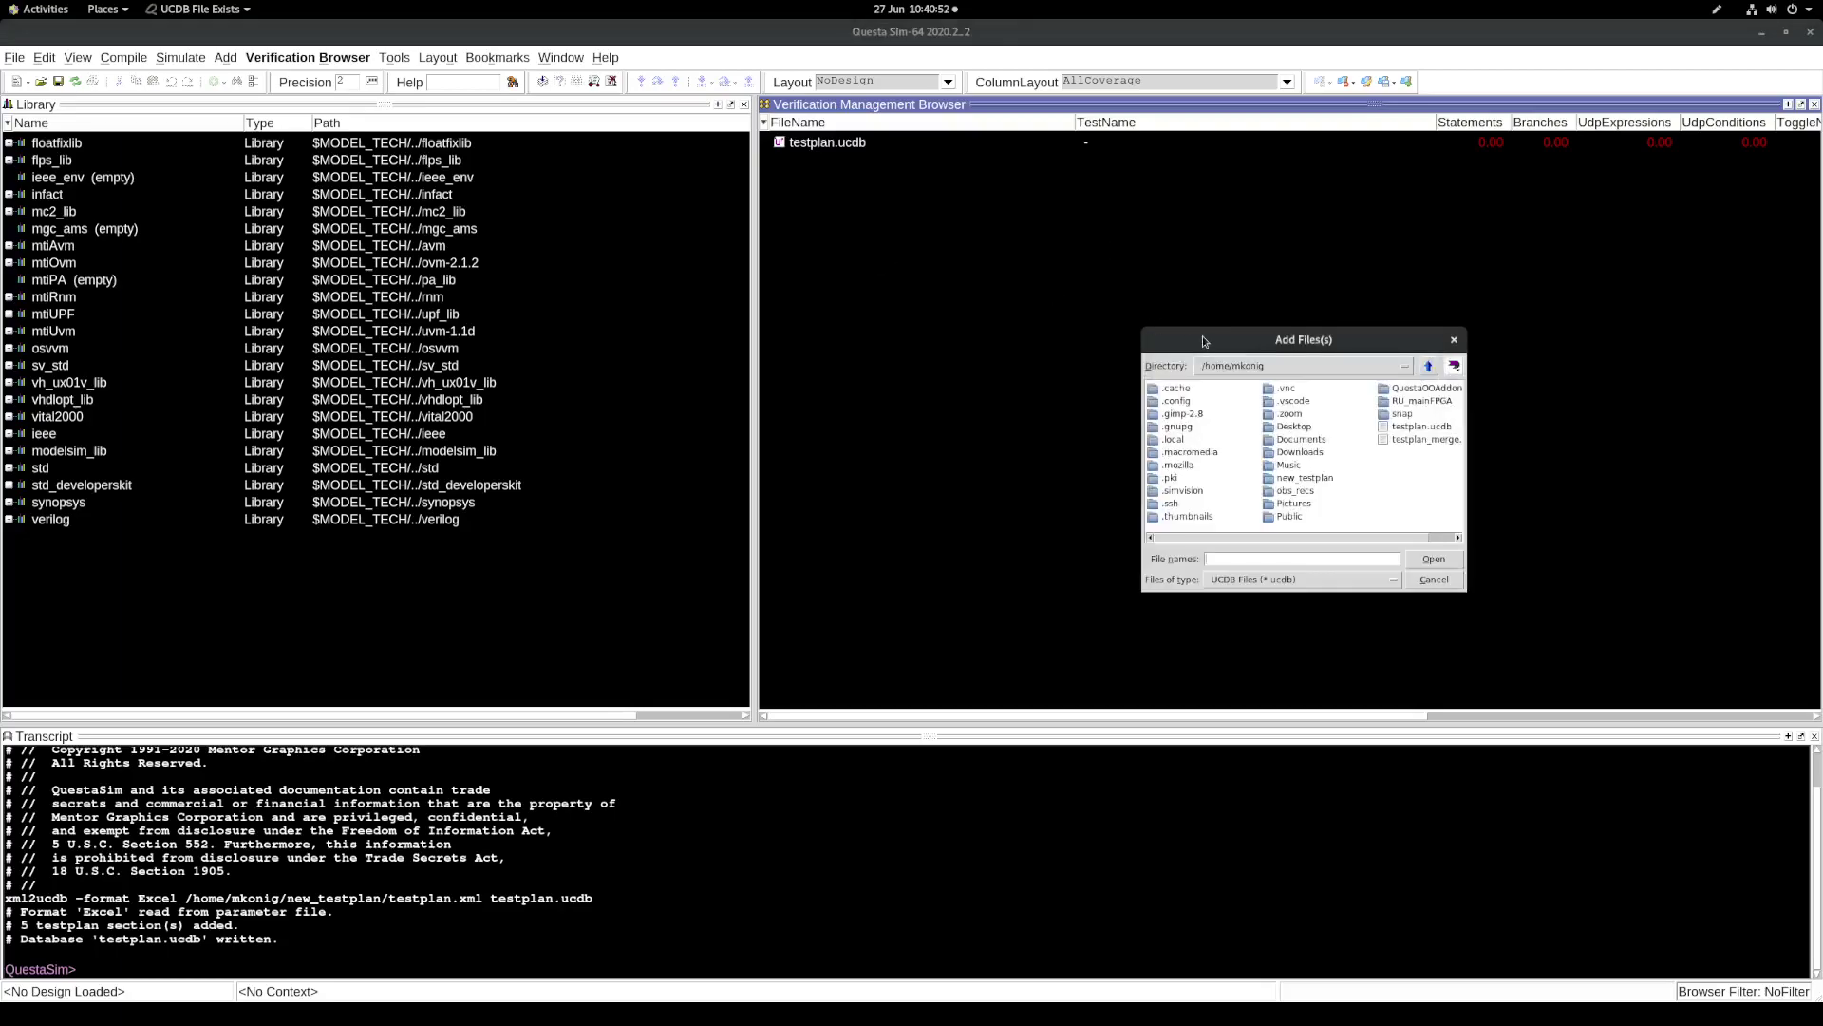
drag(1185, 344, 1012, 342)
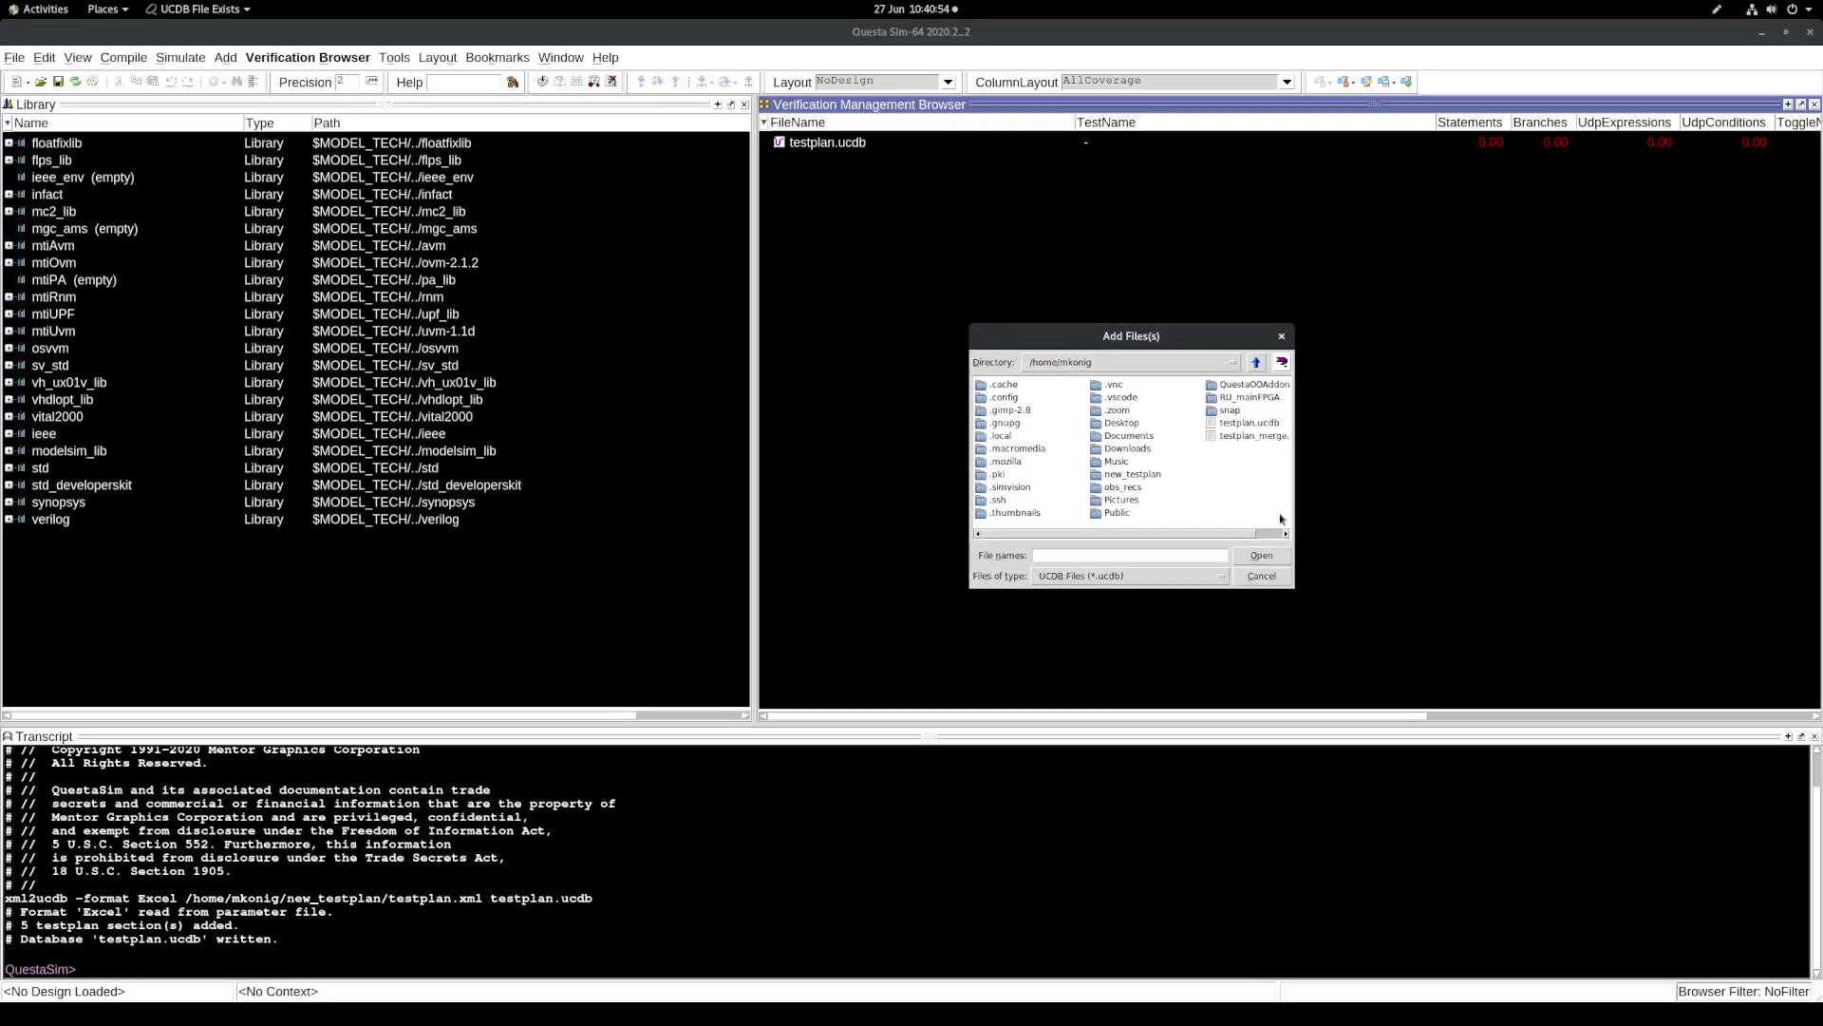
drag(1293, 503, 1412, 504)
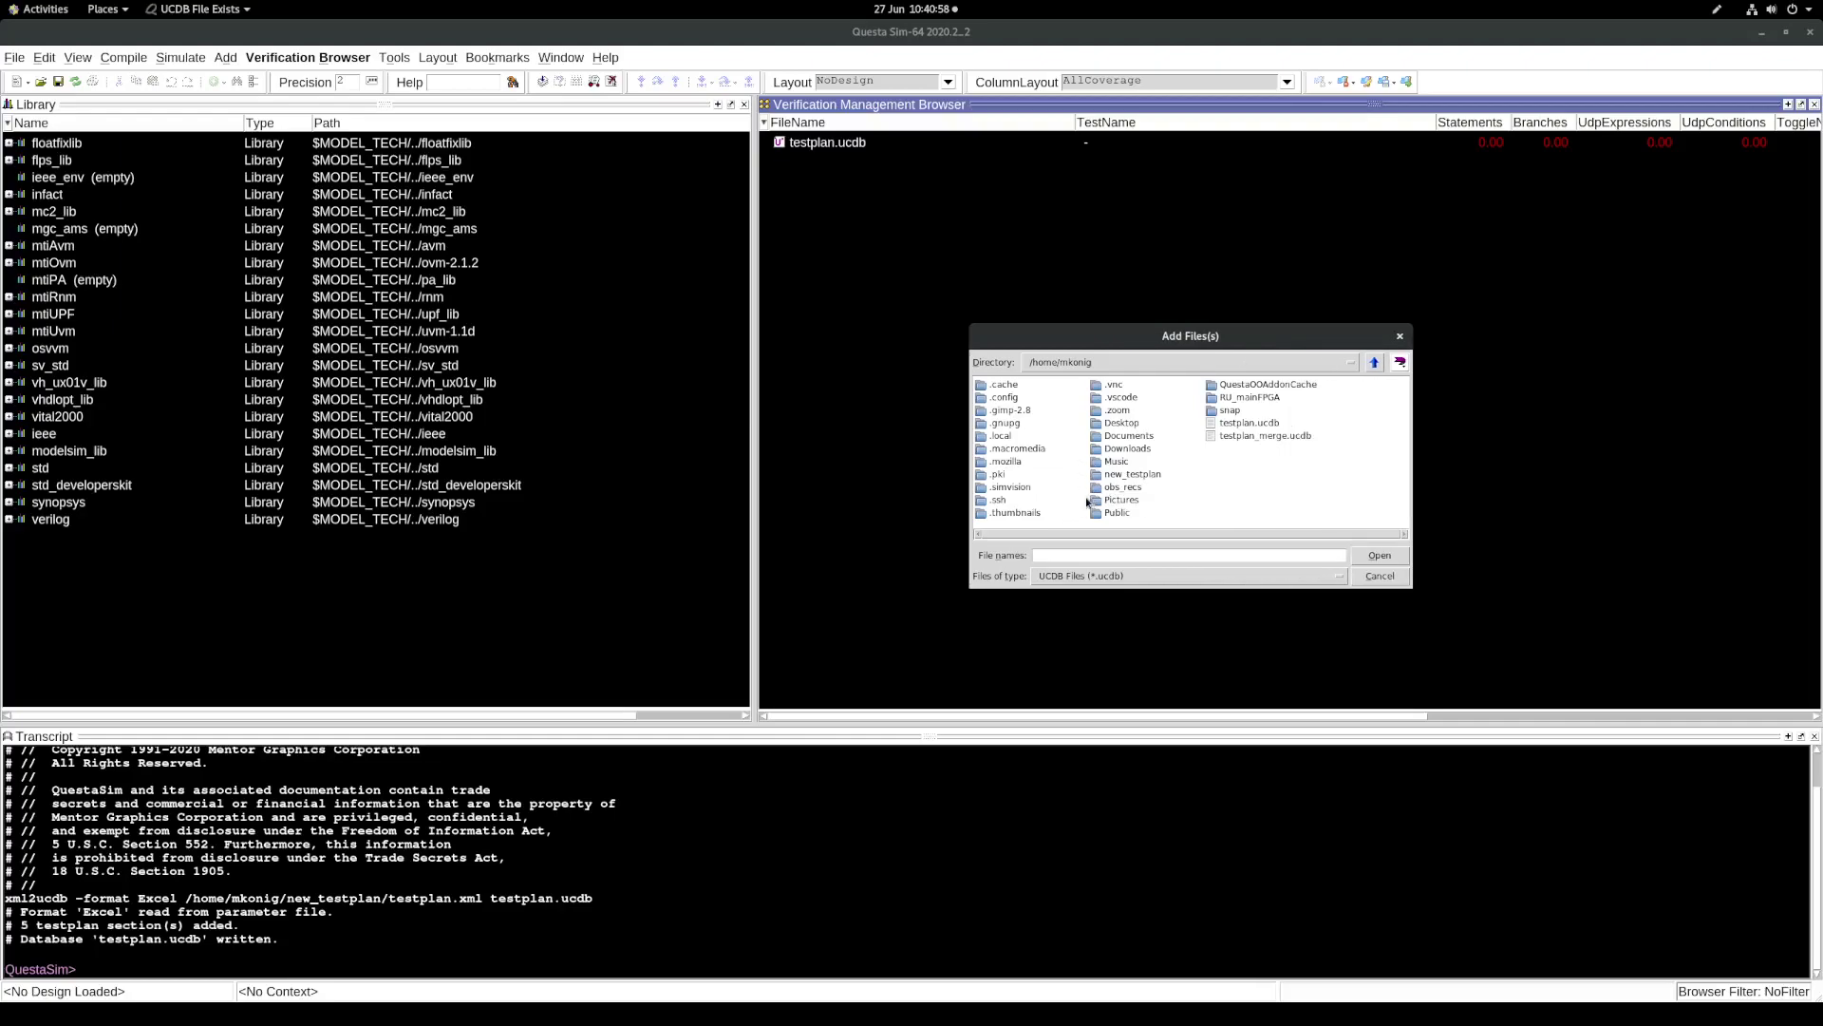
double_click(1239, 399)
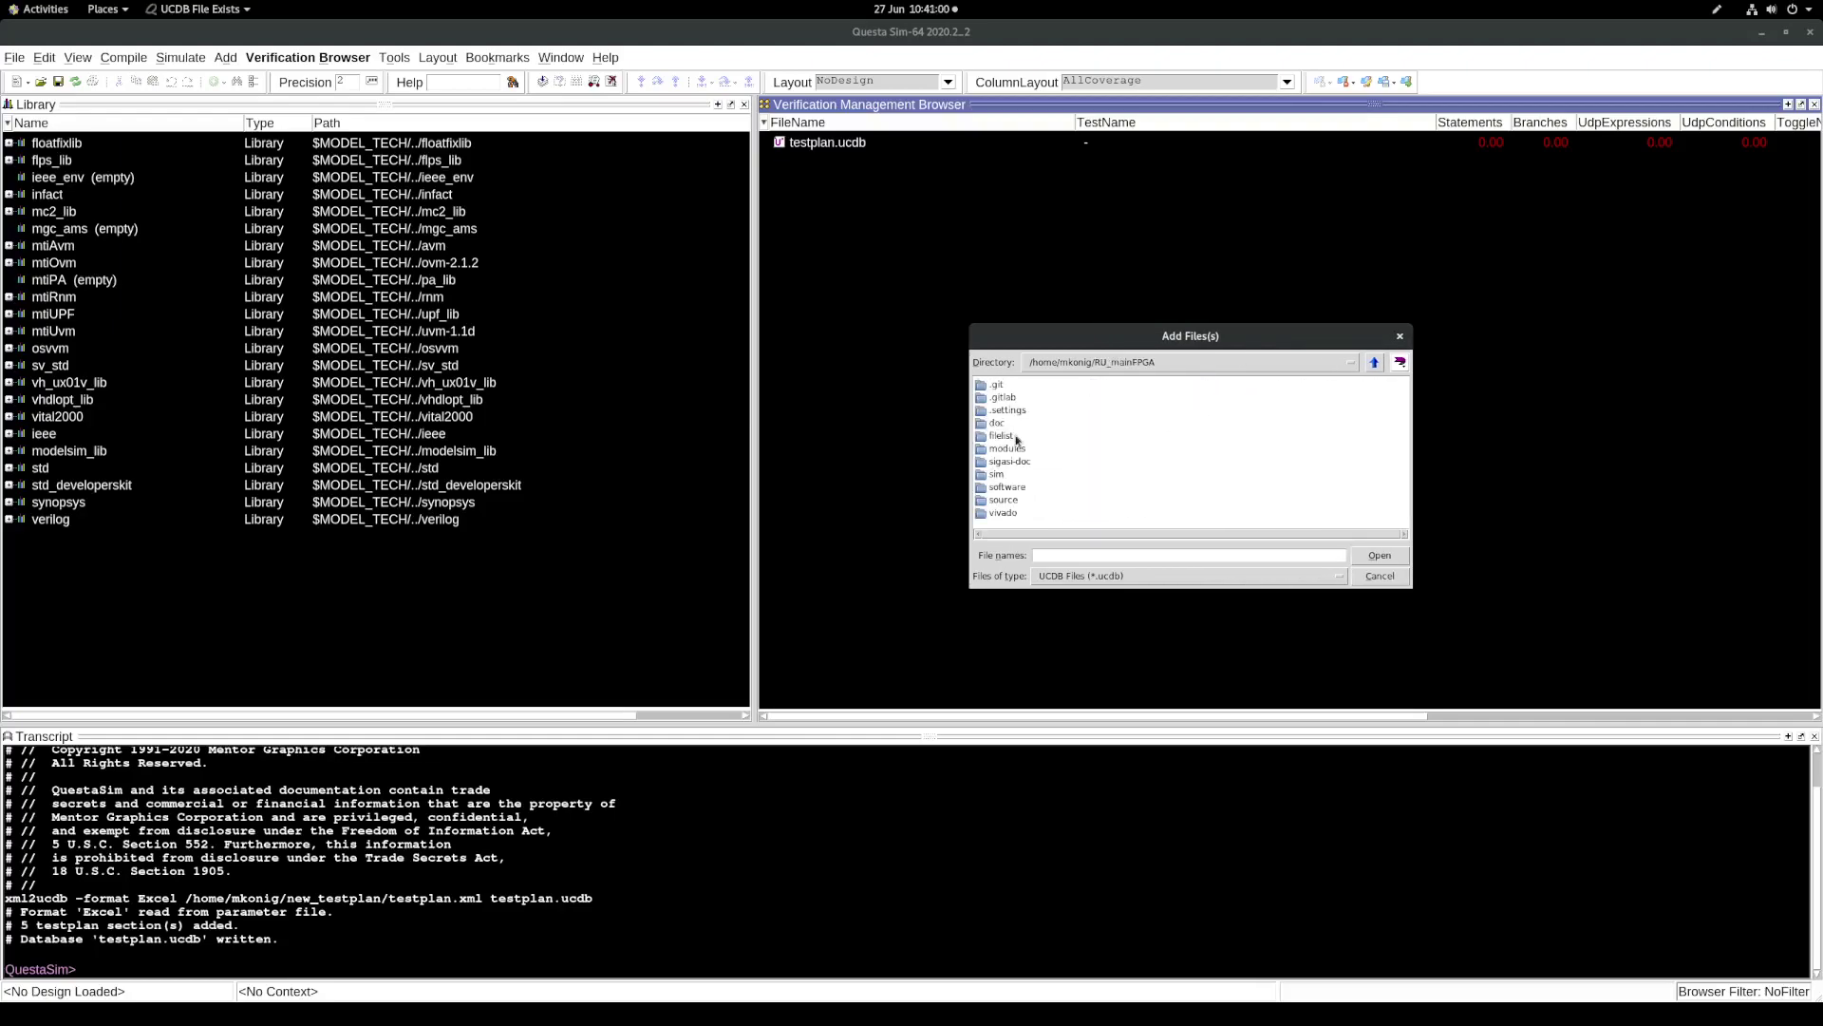
double_click(994, 475)
double_click(993, 387)
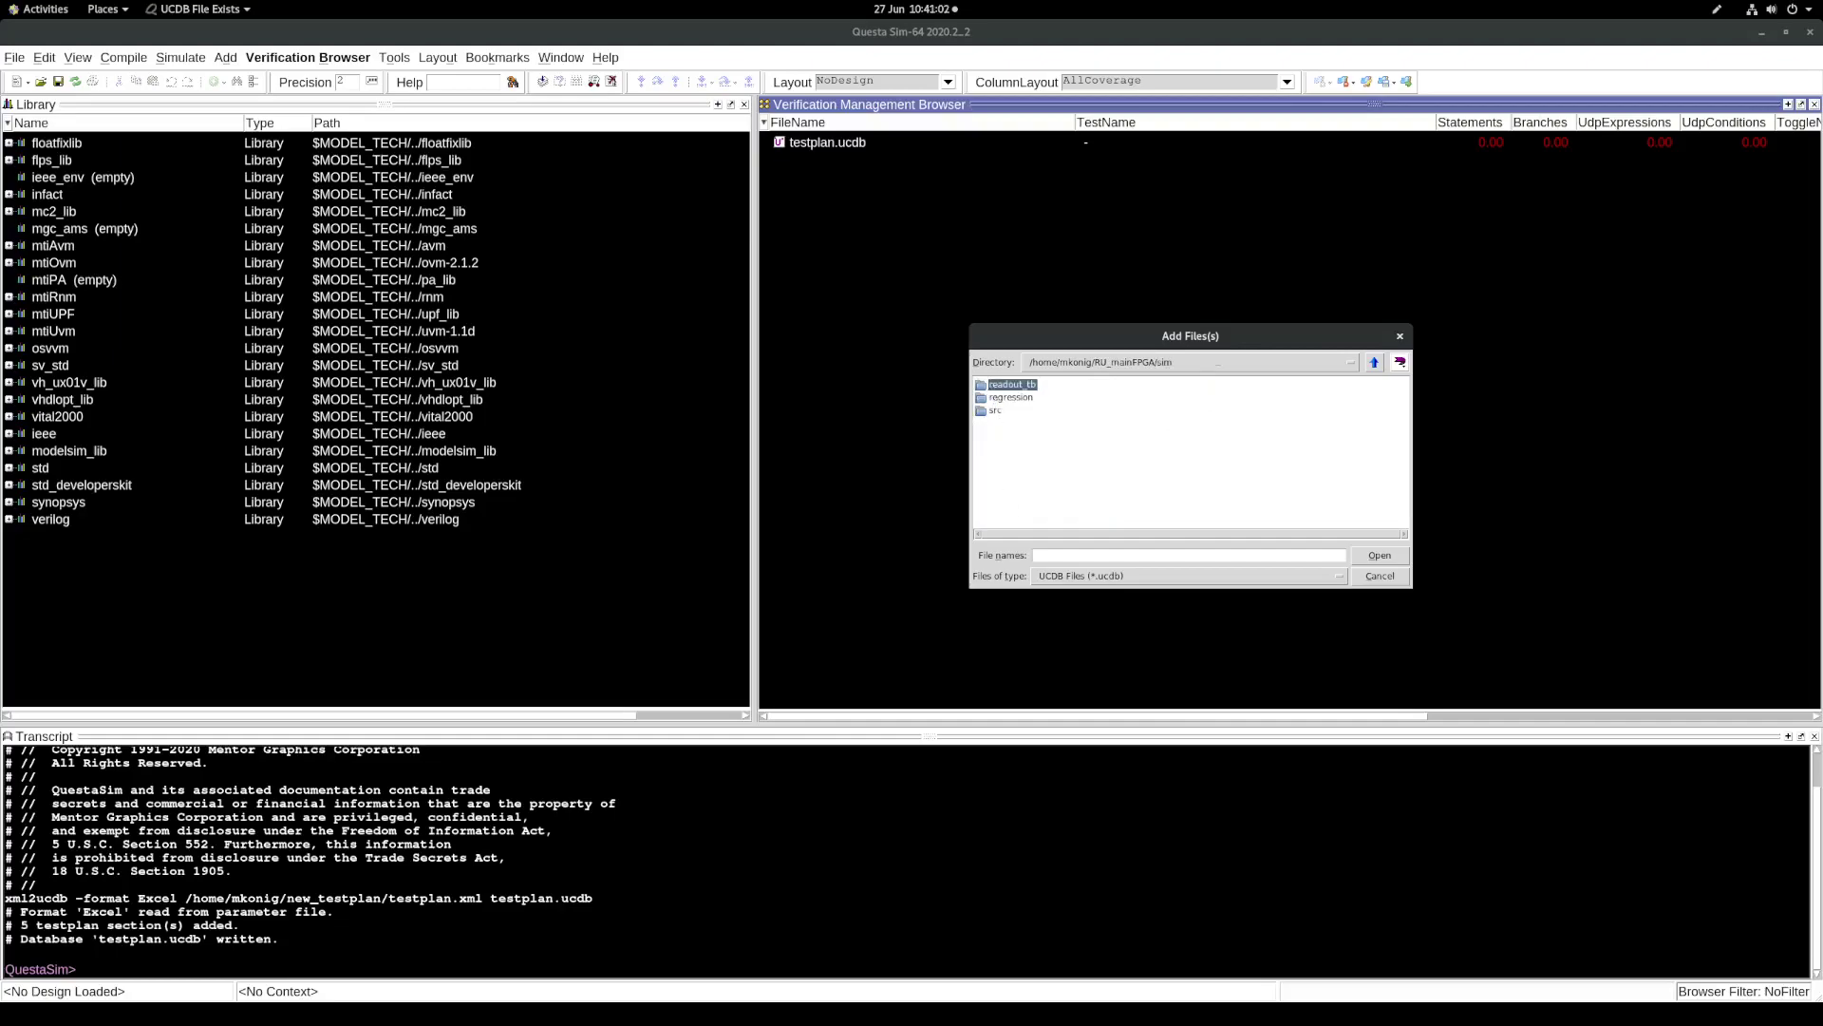
double_click(996, 449)
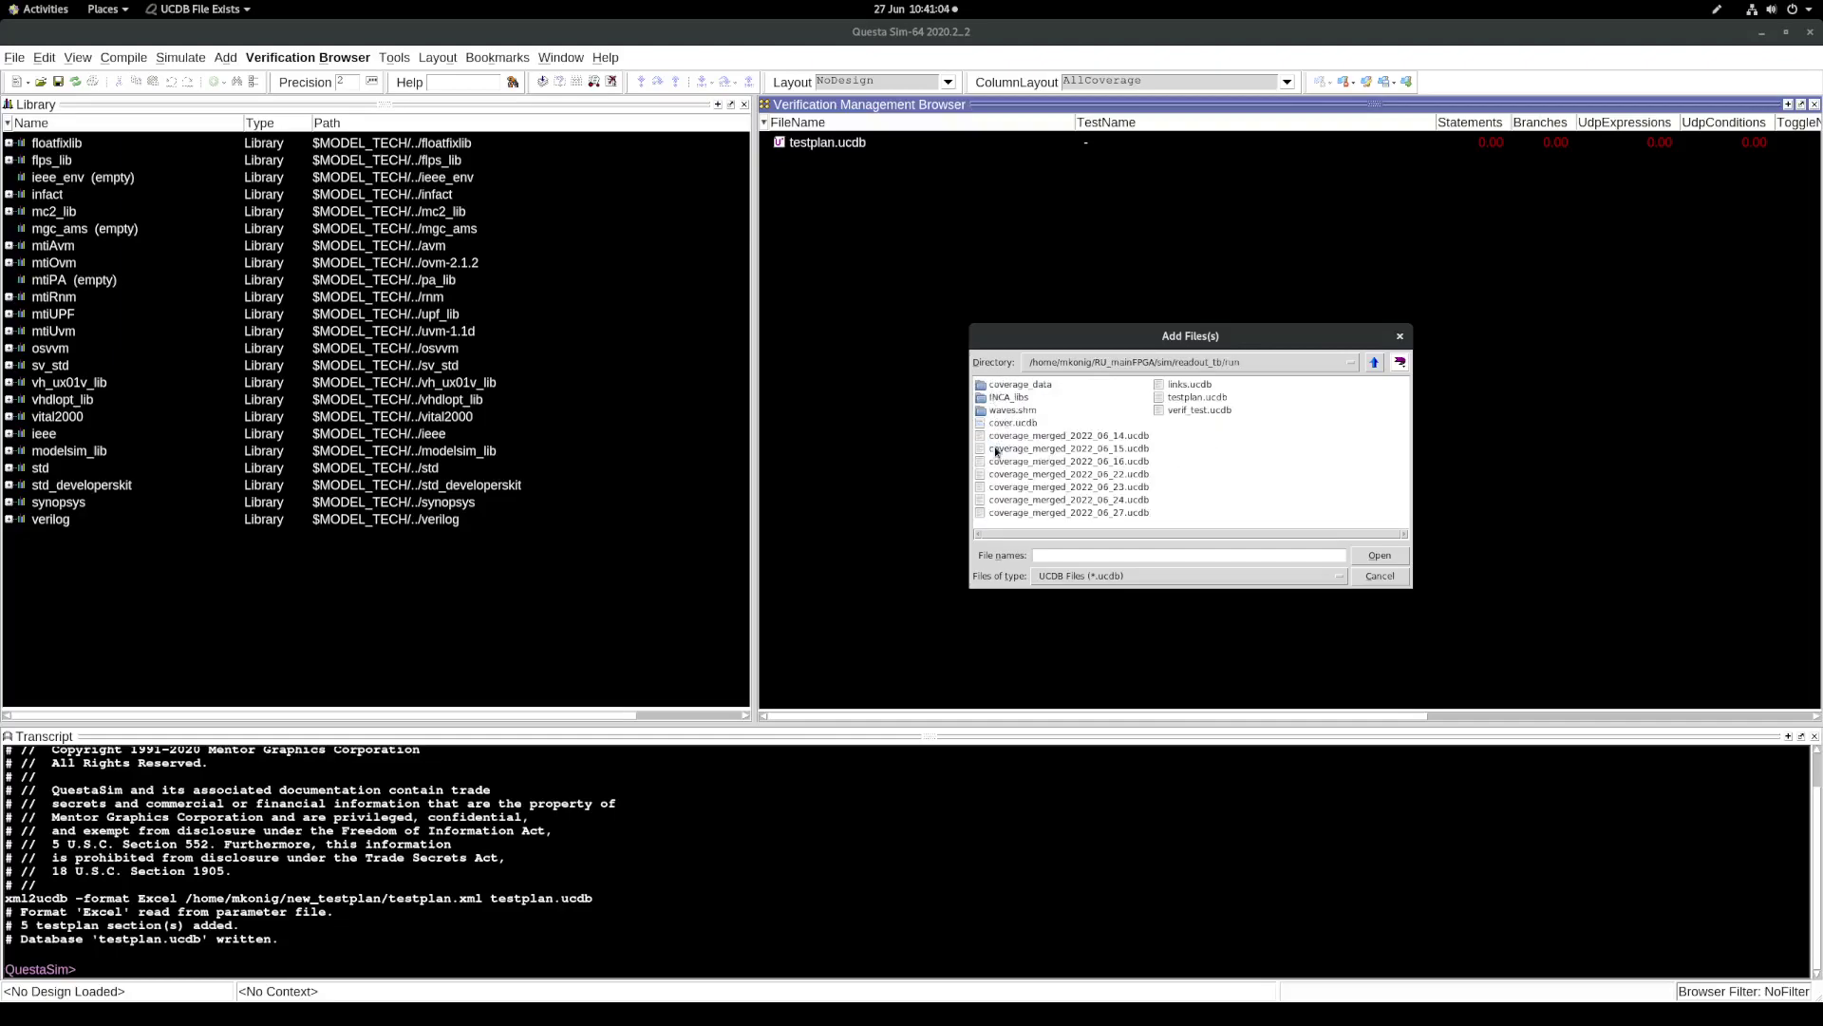
Add coverage_merged_2022_06_23.ucdb to the verification browser and inspect the tests it contains
click(1010, 475)
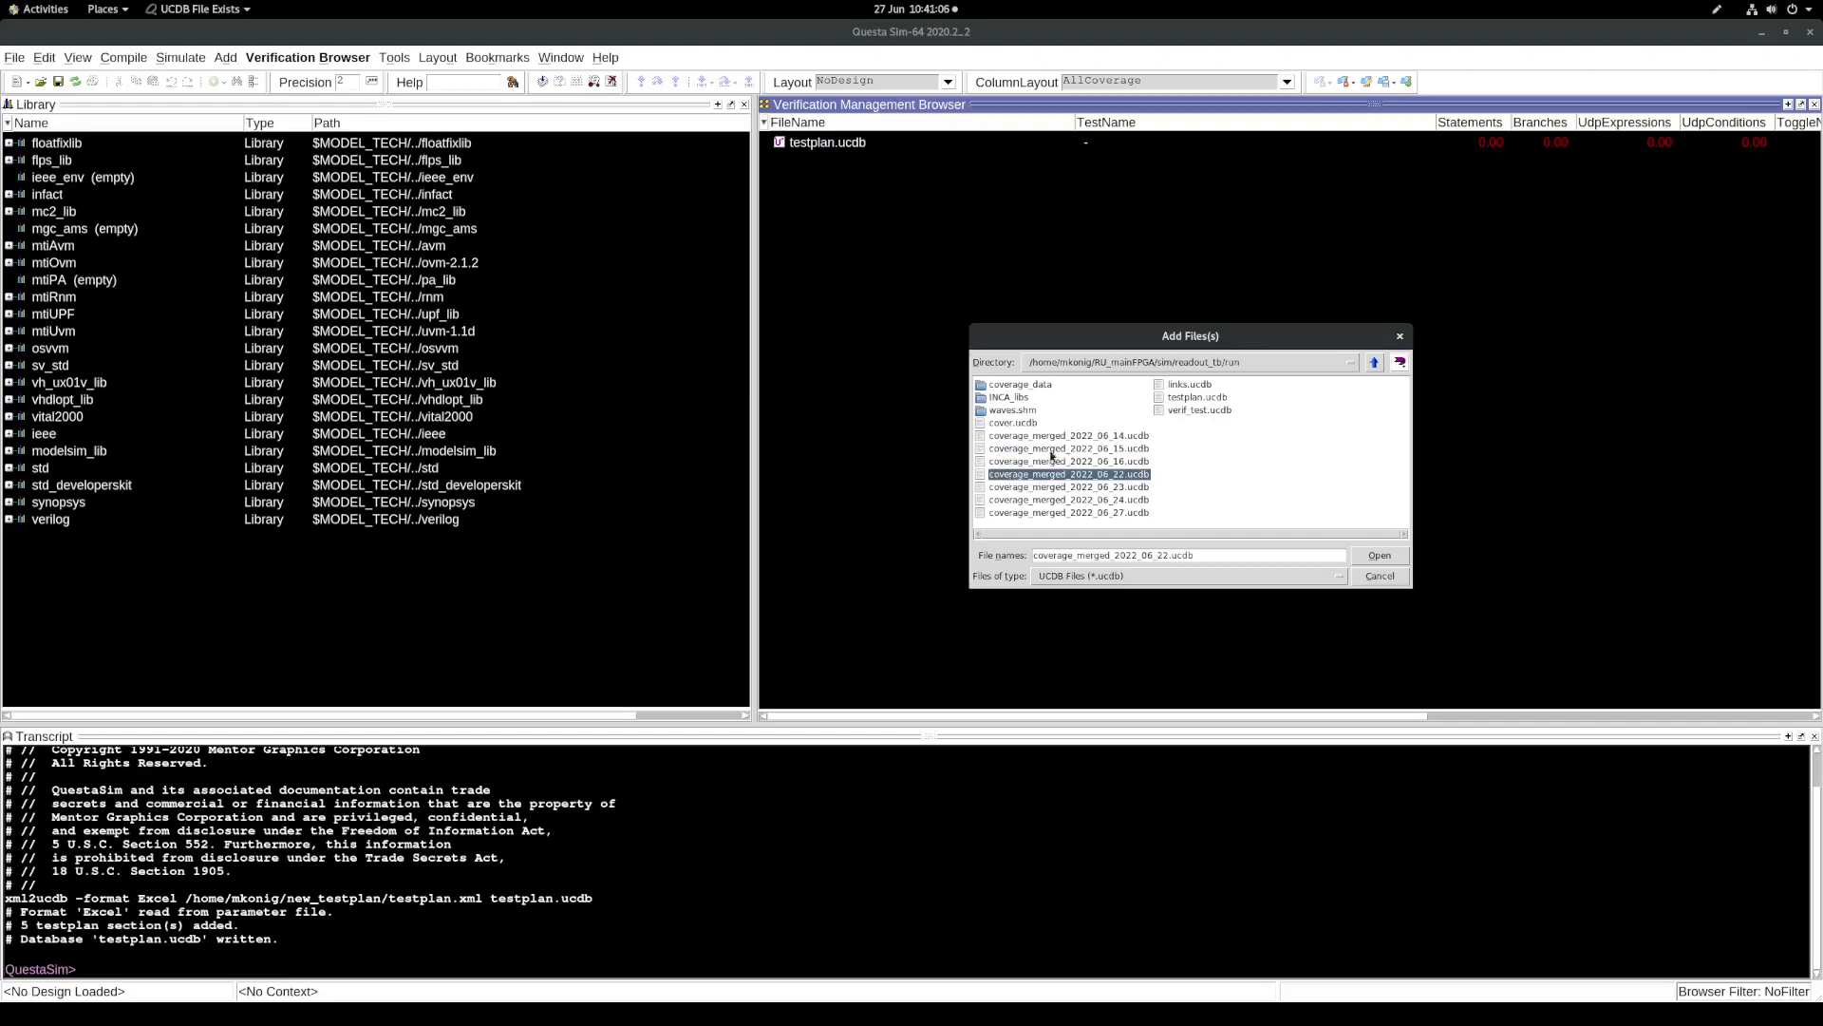
click(1045, 460)
click(1047, 474)
click(1052, 487)
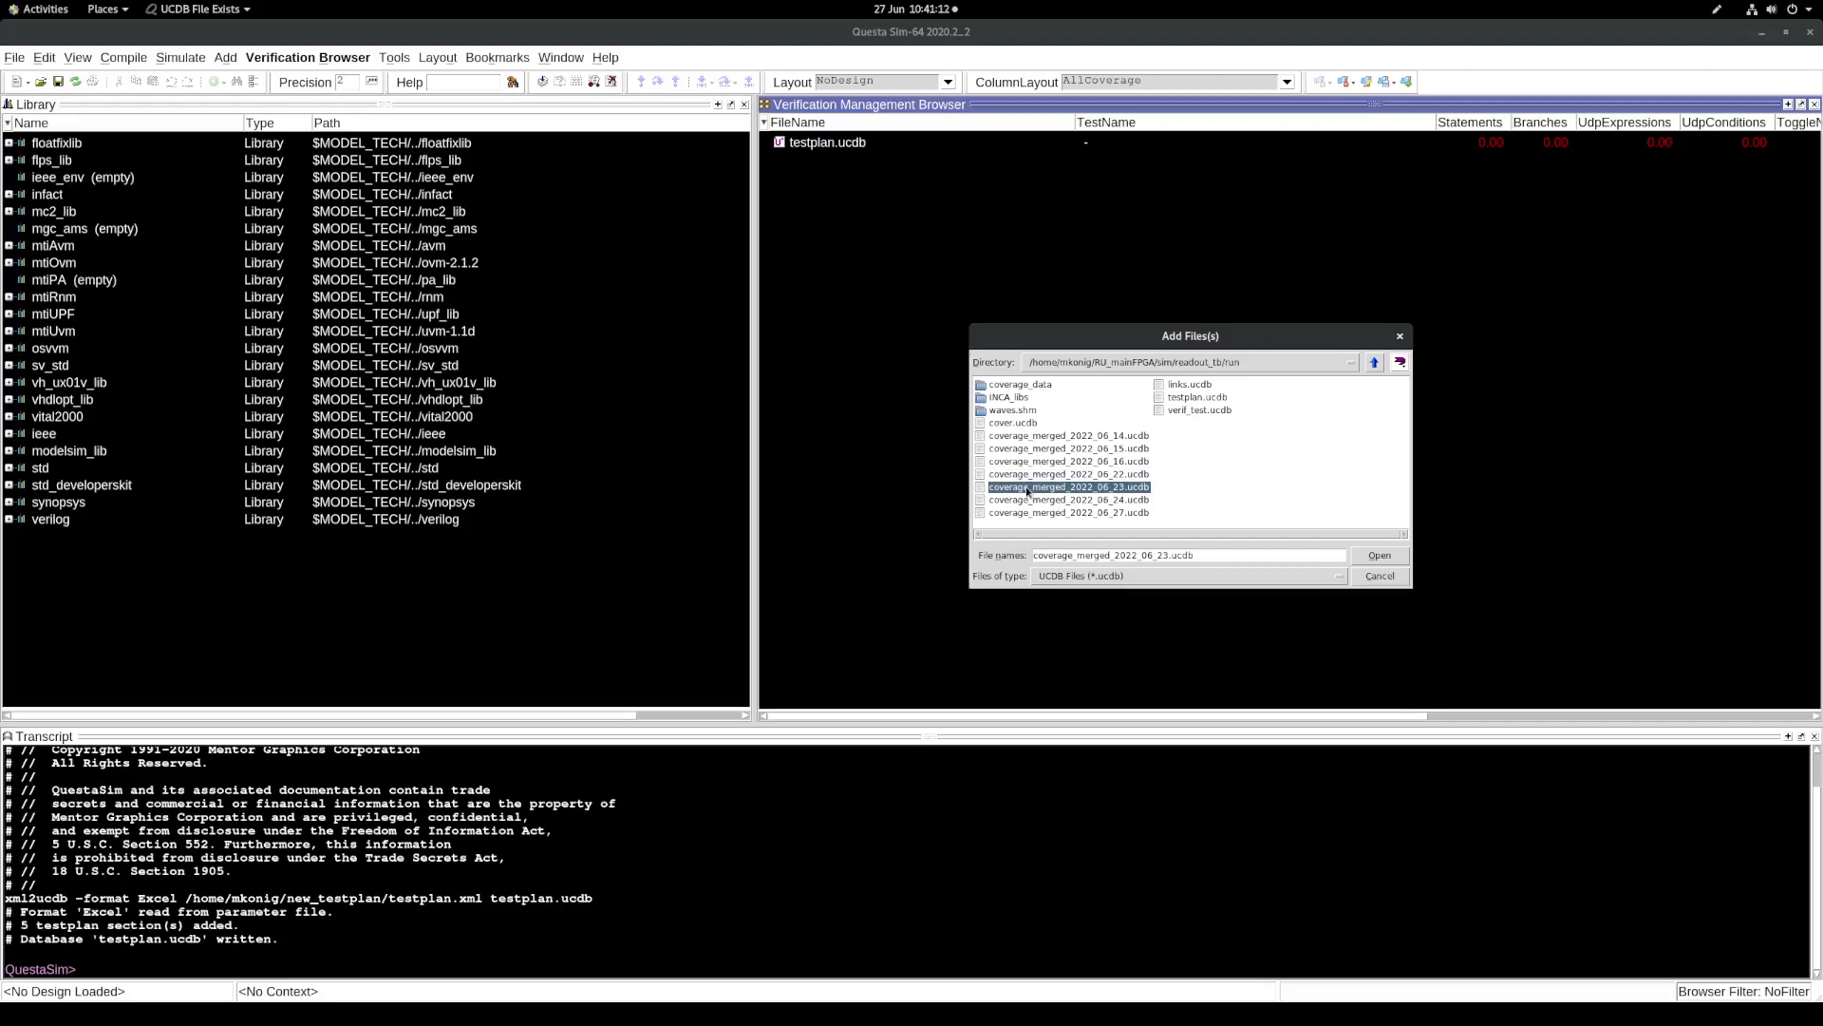
click(1379, 556)
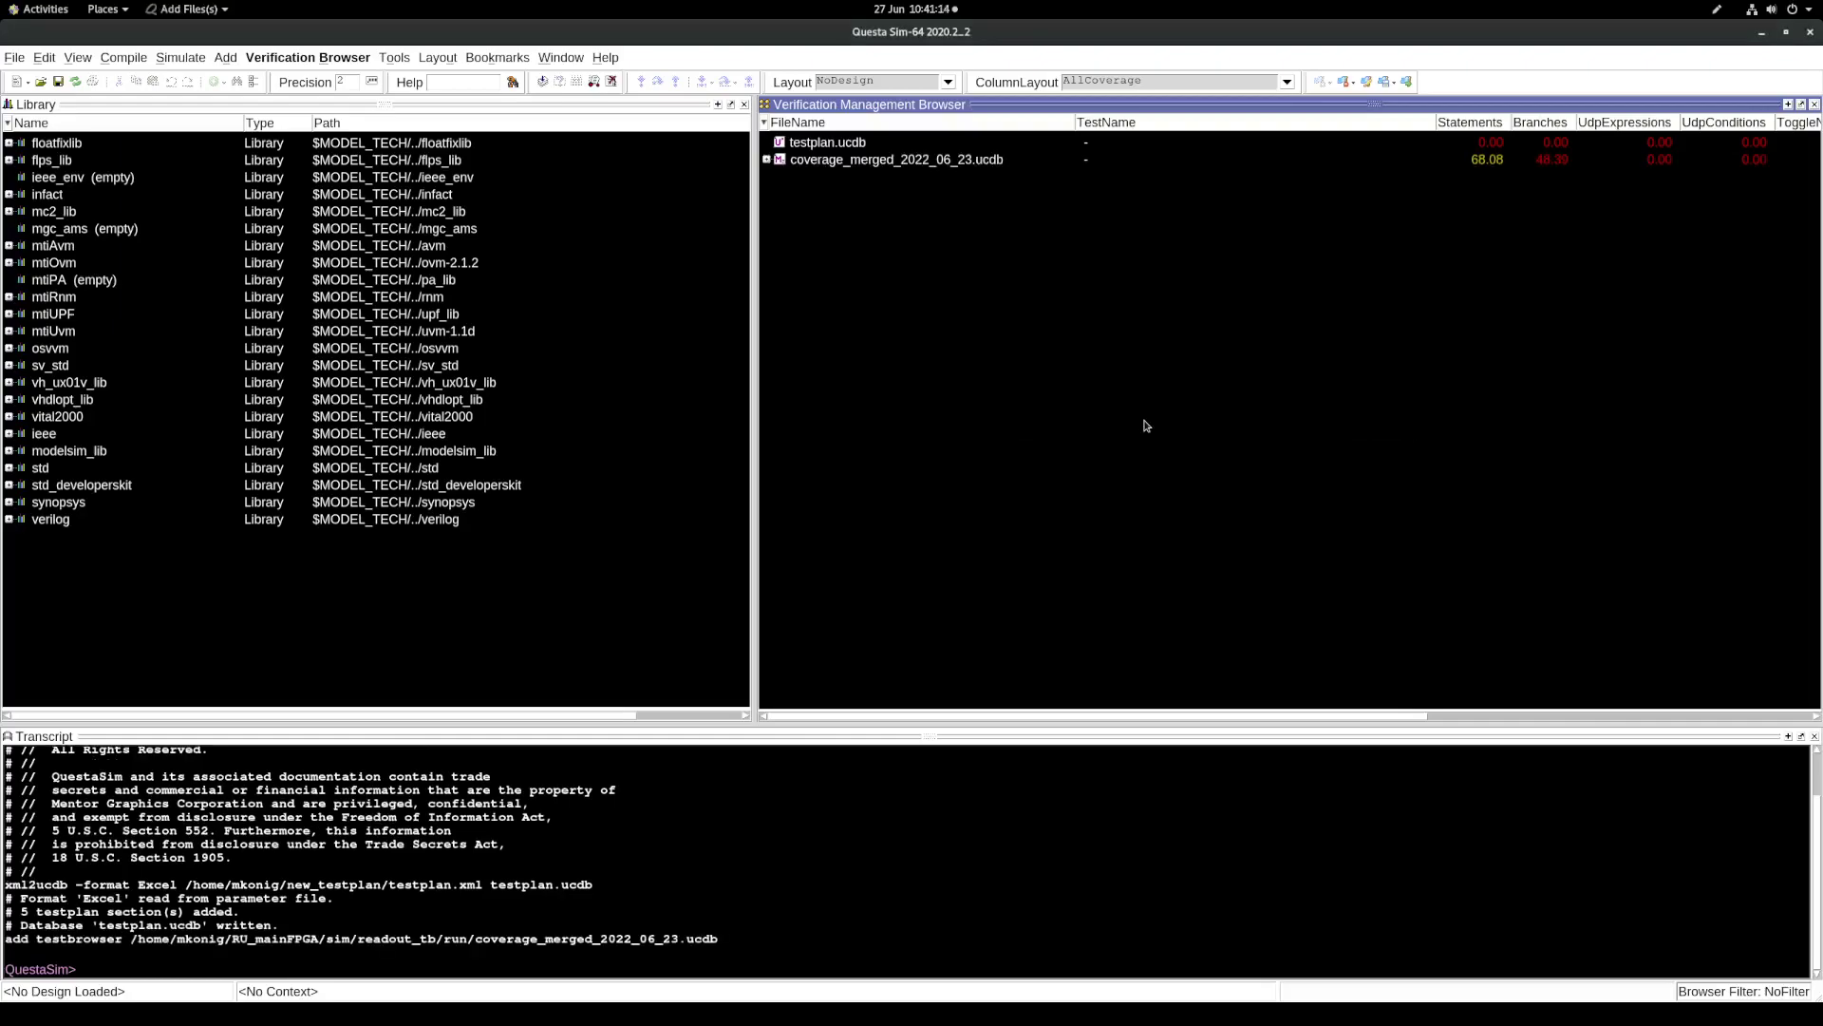
click(767, 161)
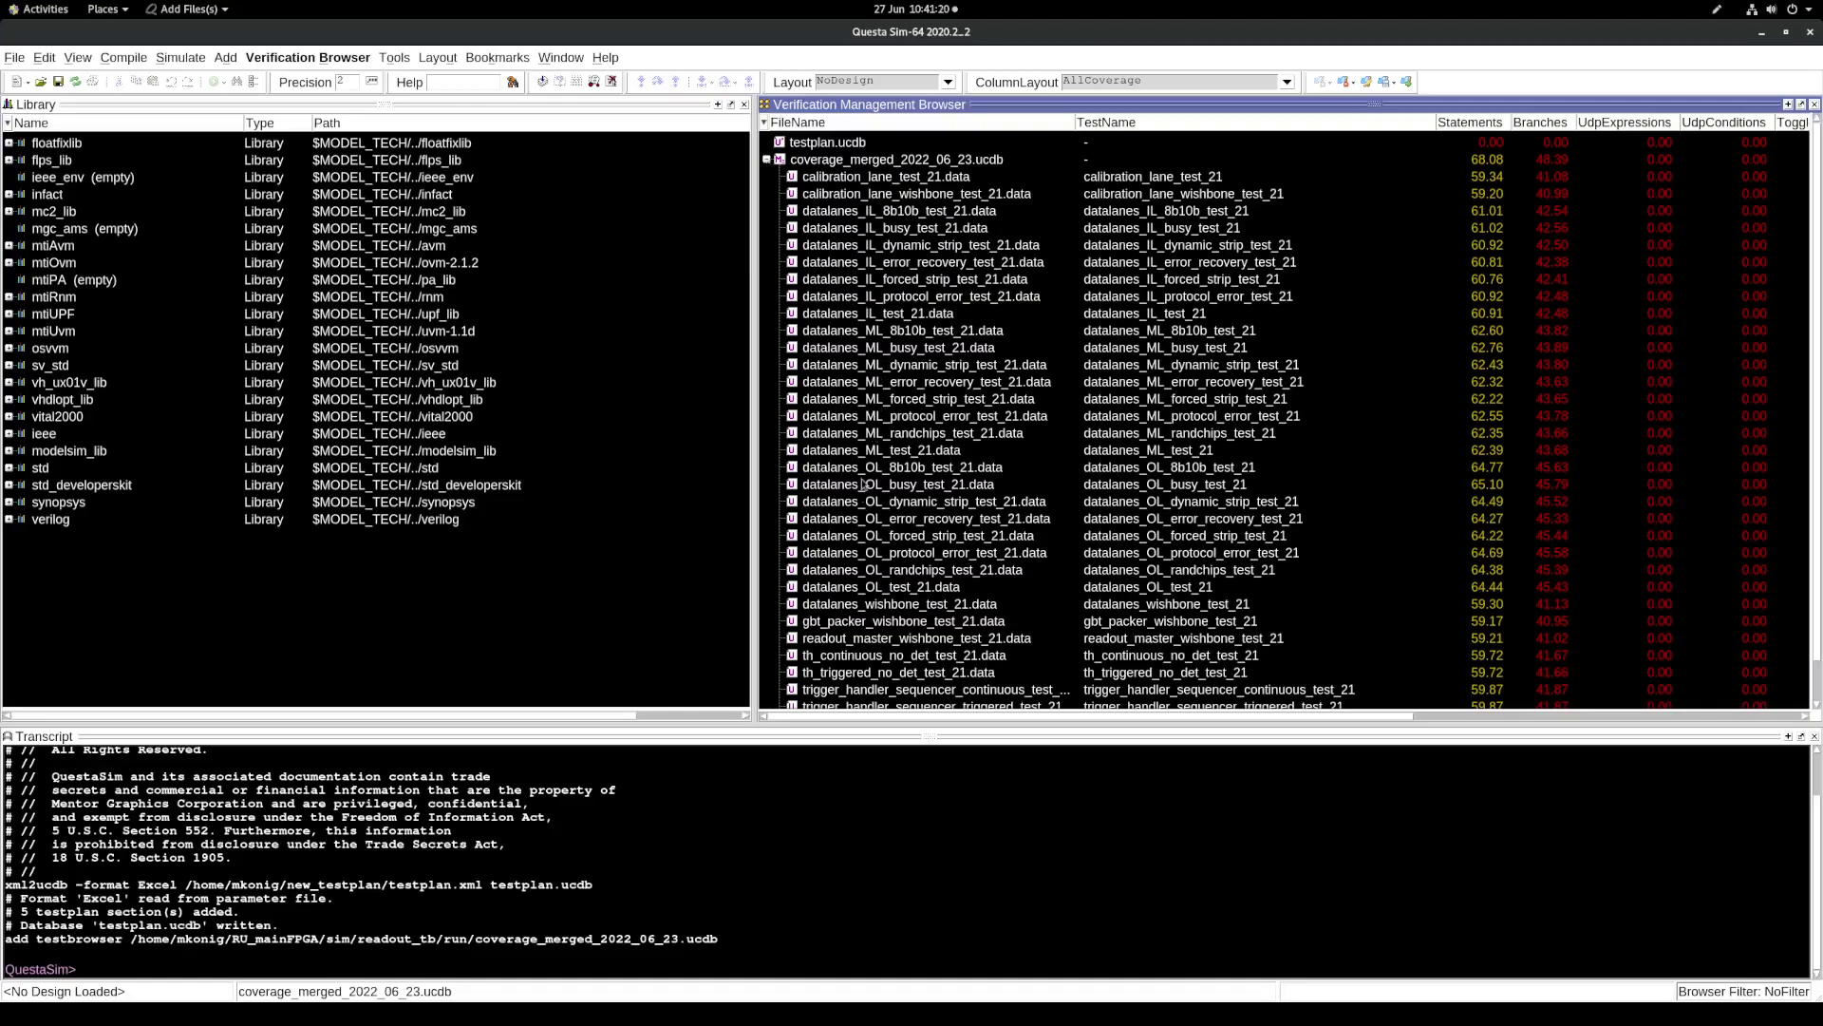
click(767, 160)
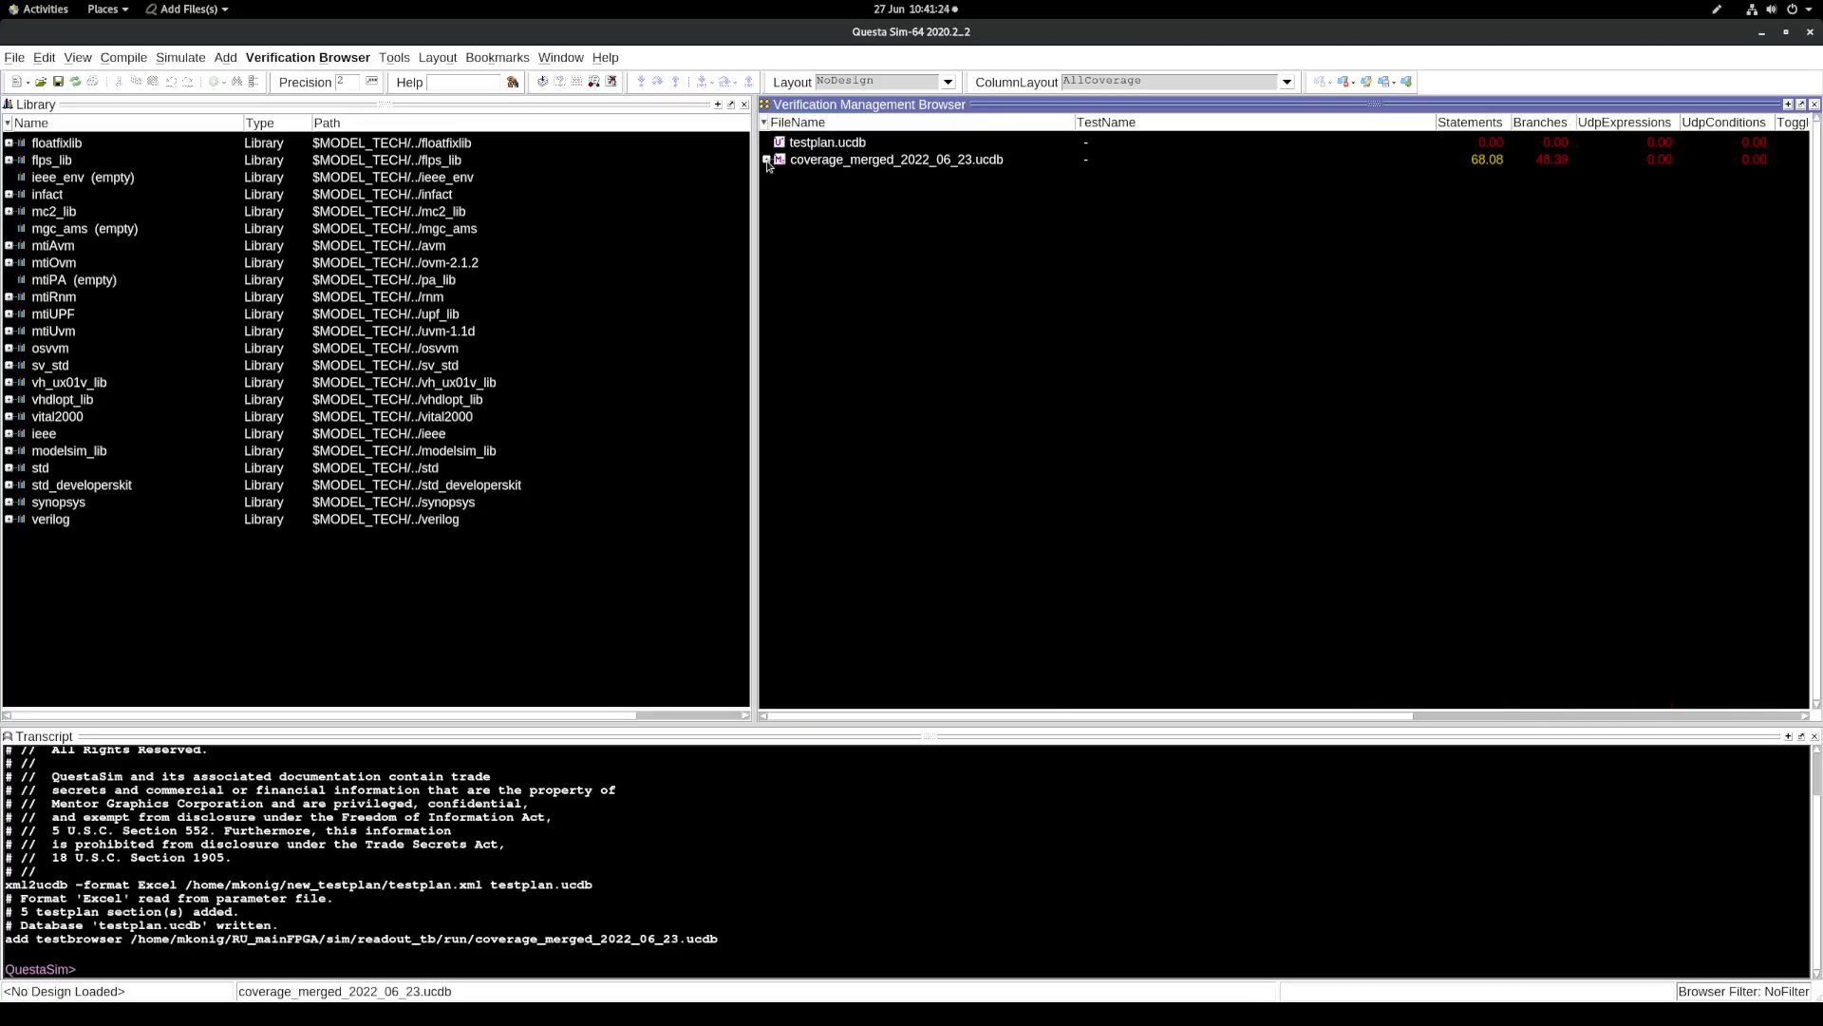
Merge testplan.ucdb and coverage_merged_2022_06_23.ucdb into testplan_merged.ucdb with the merge level set to Test Associated
click(886, 160)
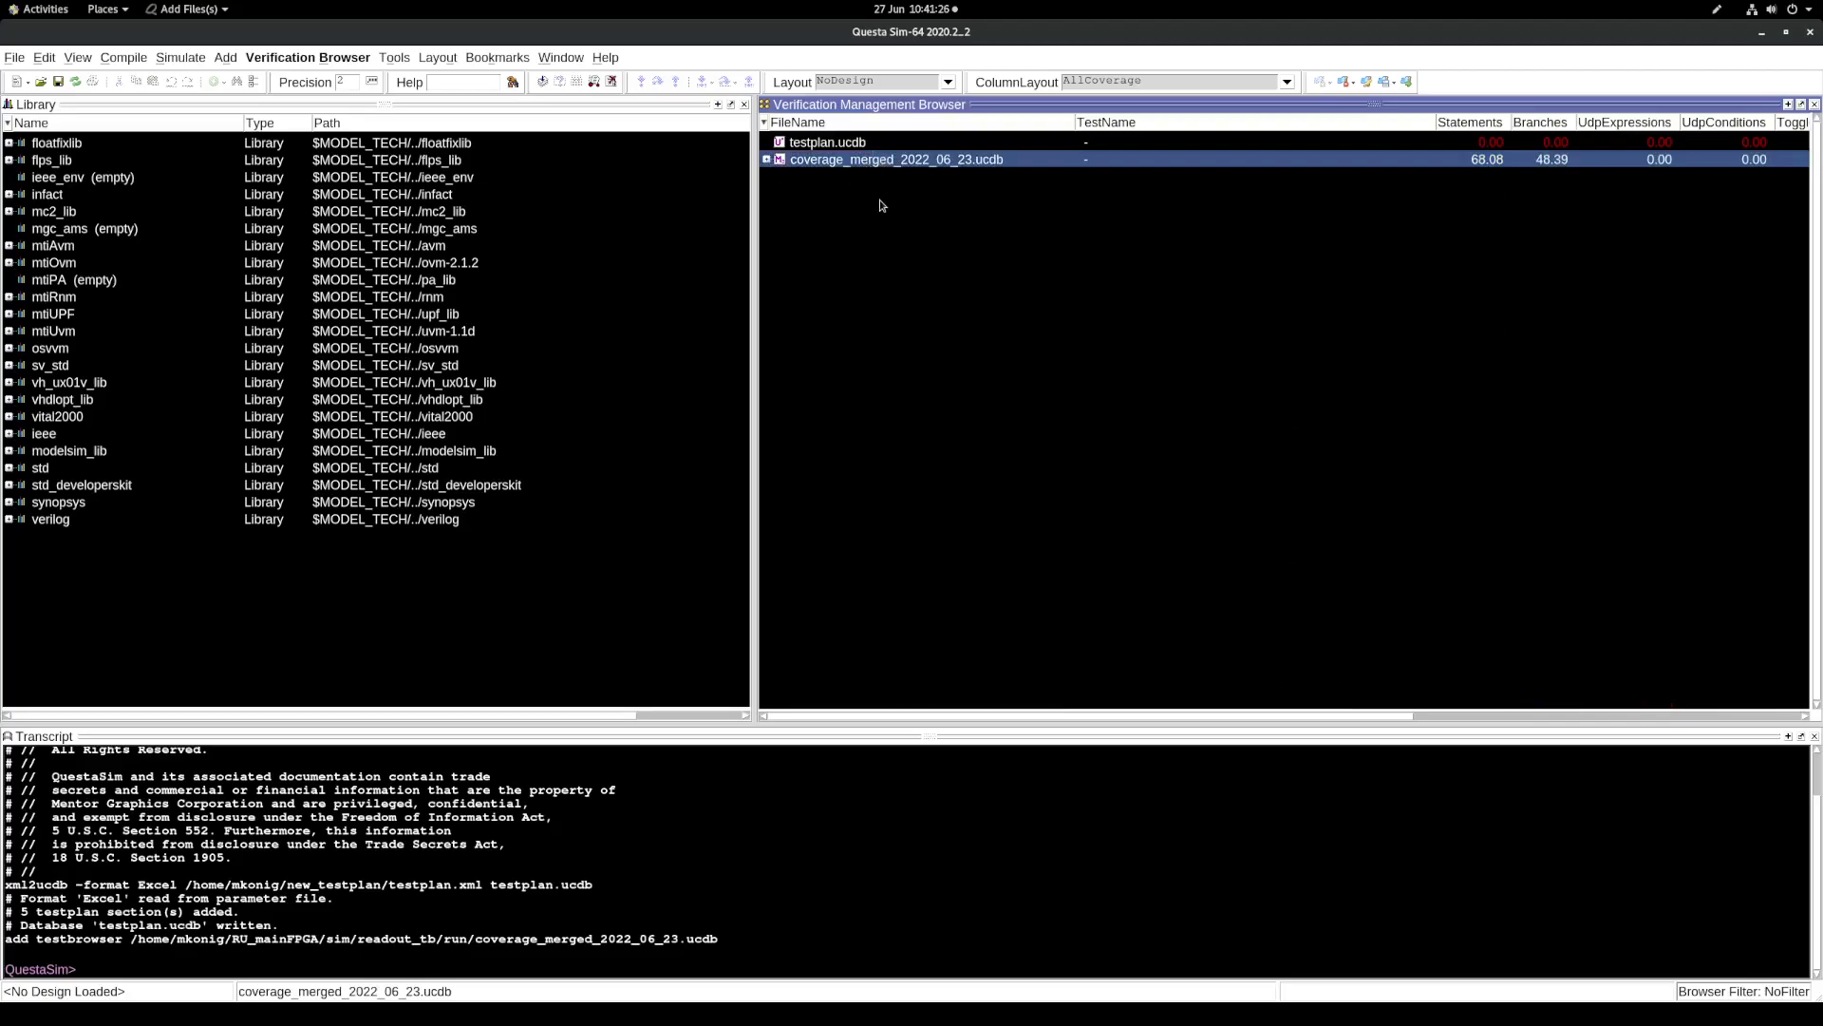
ctrl+click(850, 144)
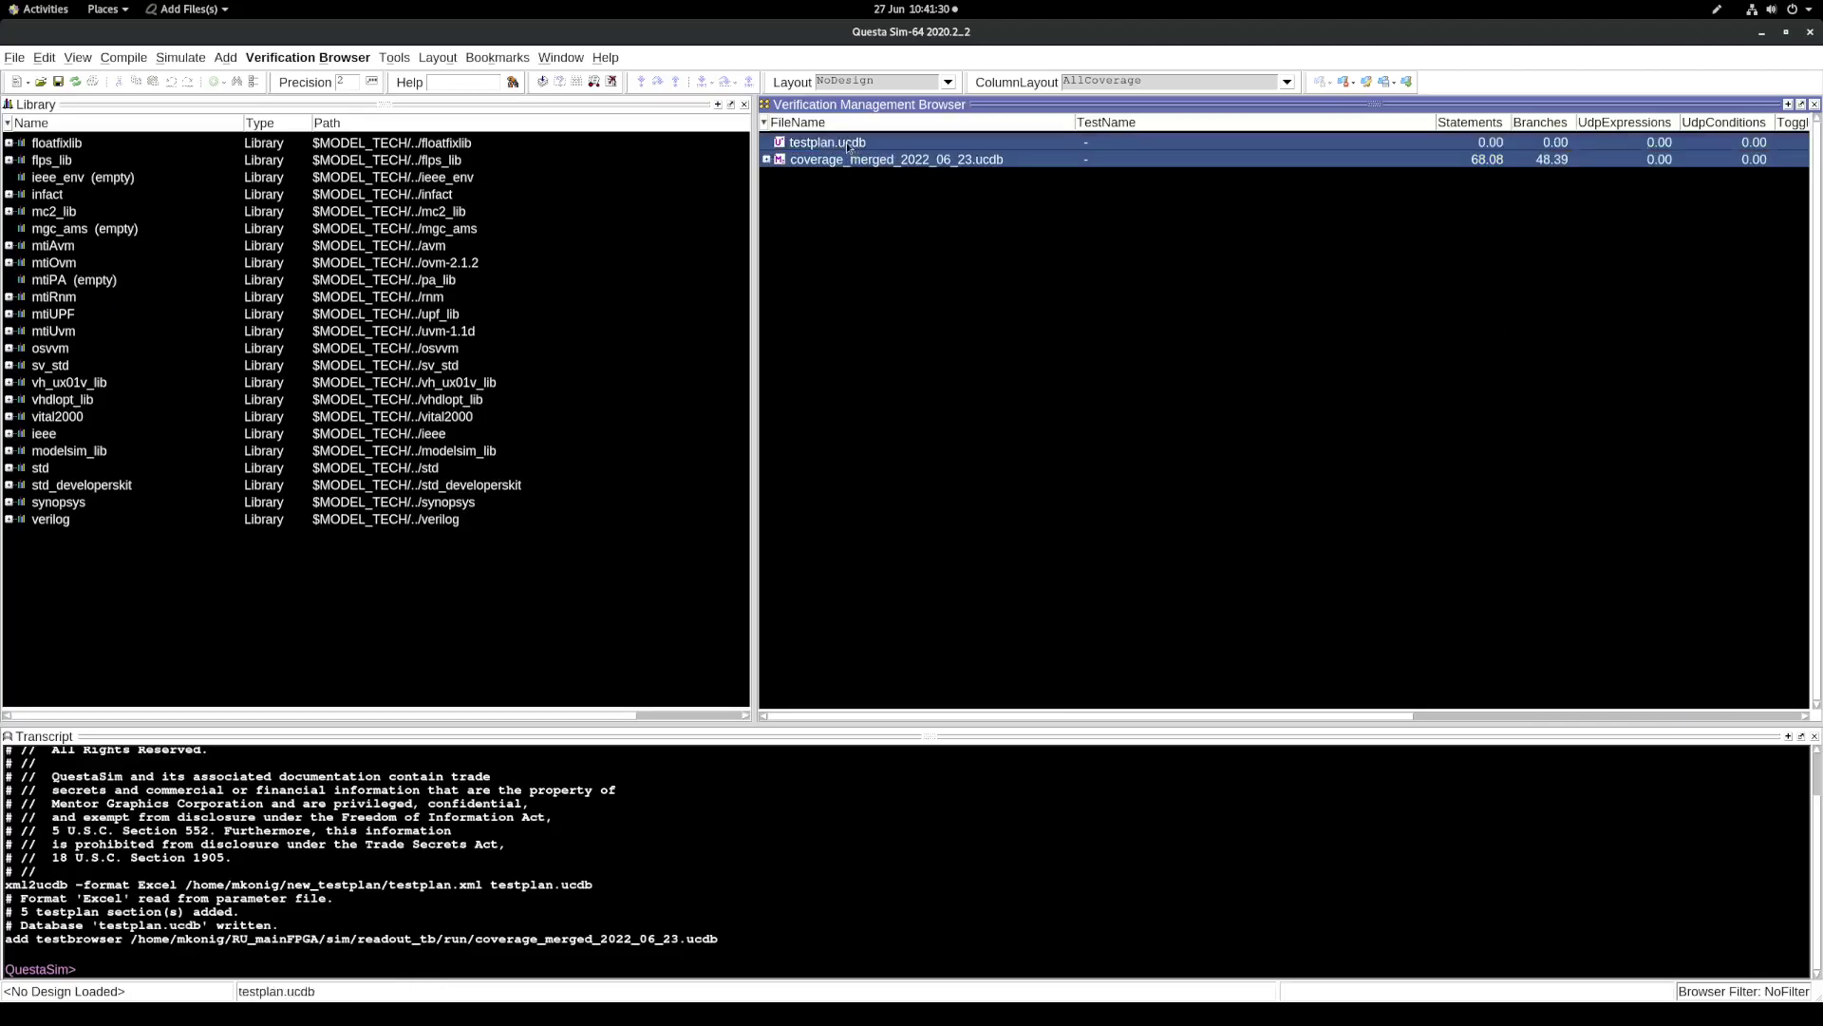
right_click(836, 160)
mouse_move(876, 327)
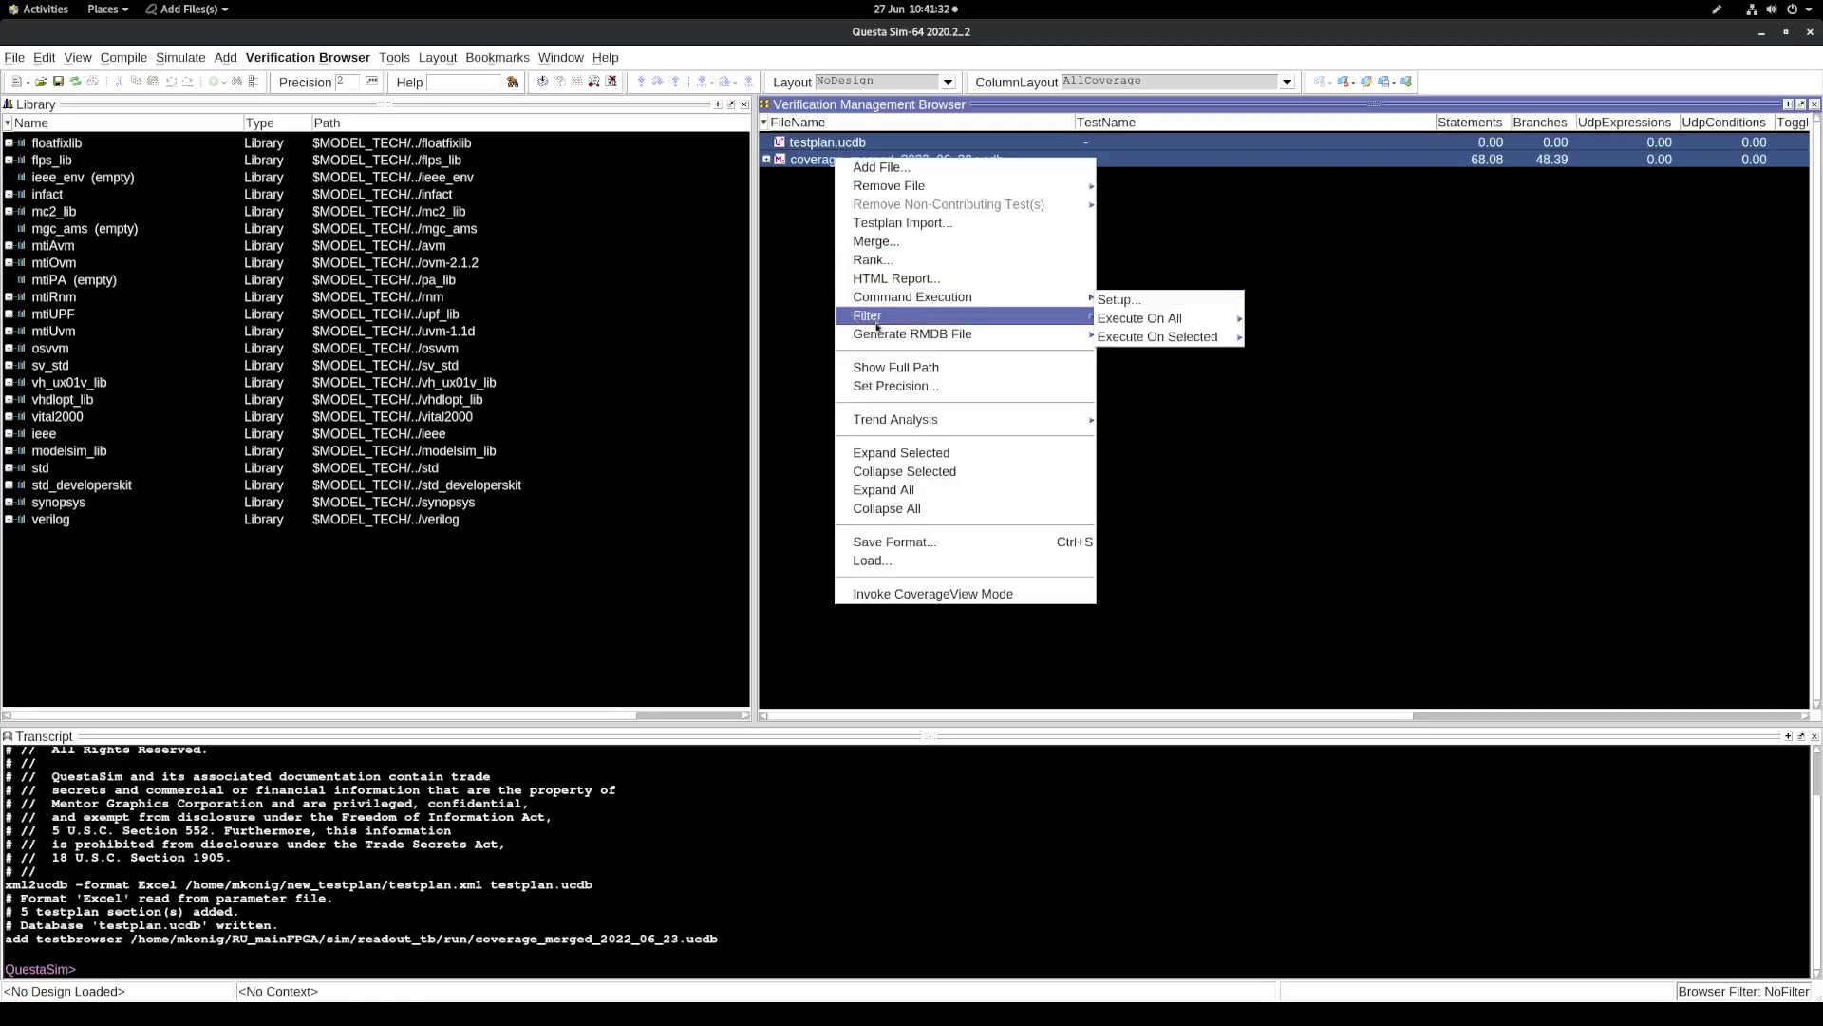
click(897, 249)
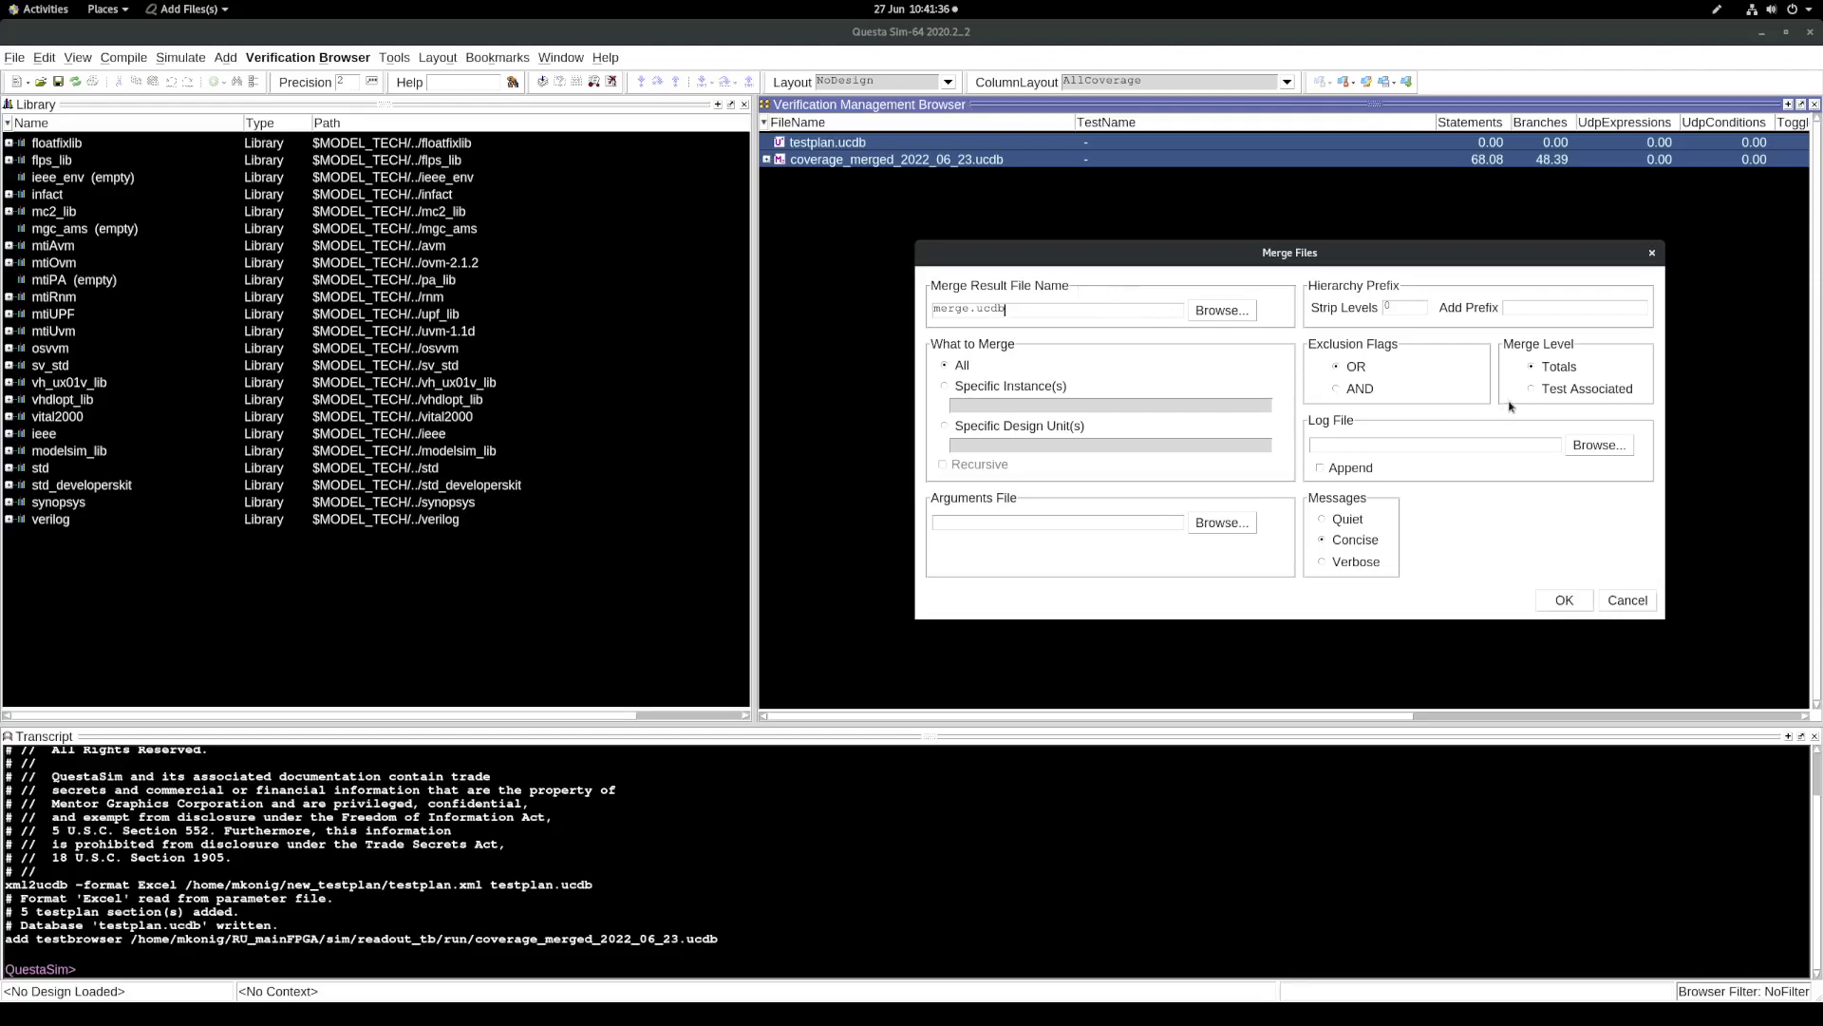
click(1531, 389)
drag(974, 309, 890, 310)
text(testplan_merged)
click(1562, 600)
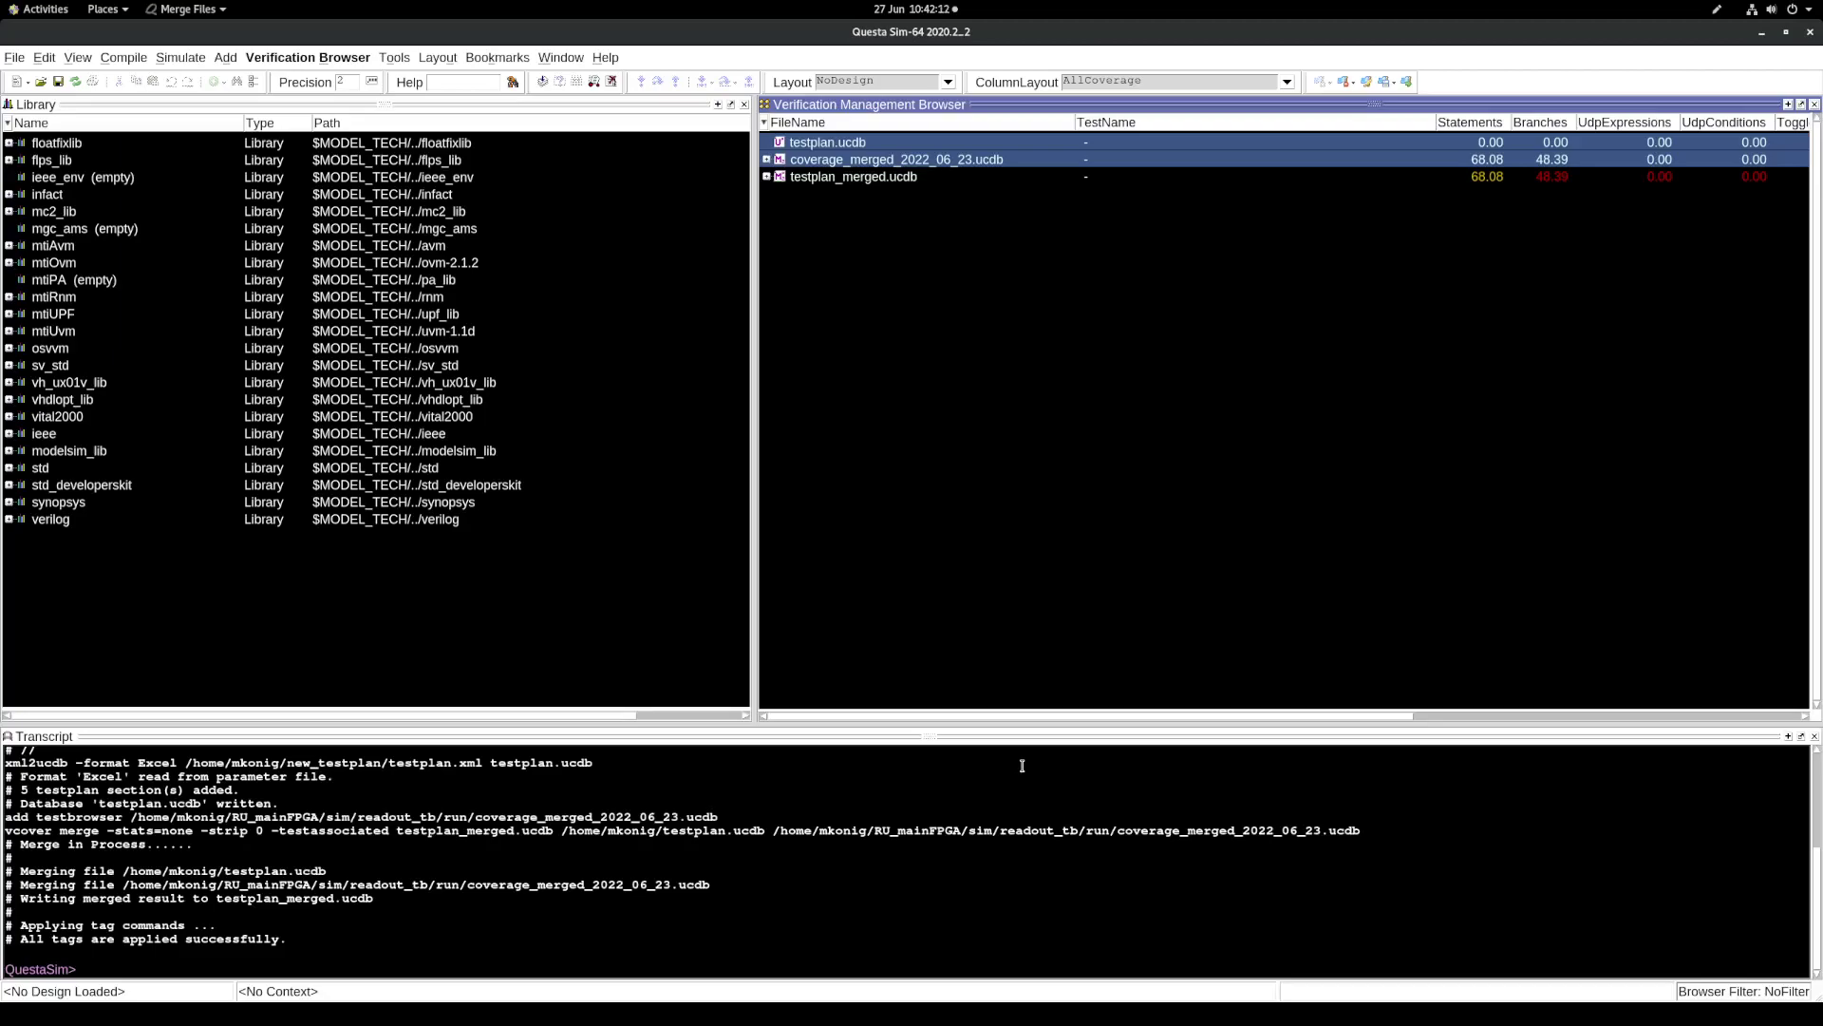
Switch to the terminal, enter view_coverage.tcl in a new tab, and return to Questa Sim
click(1065, 1022)
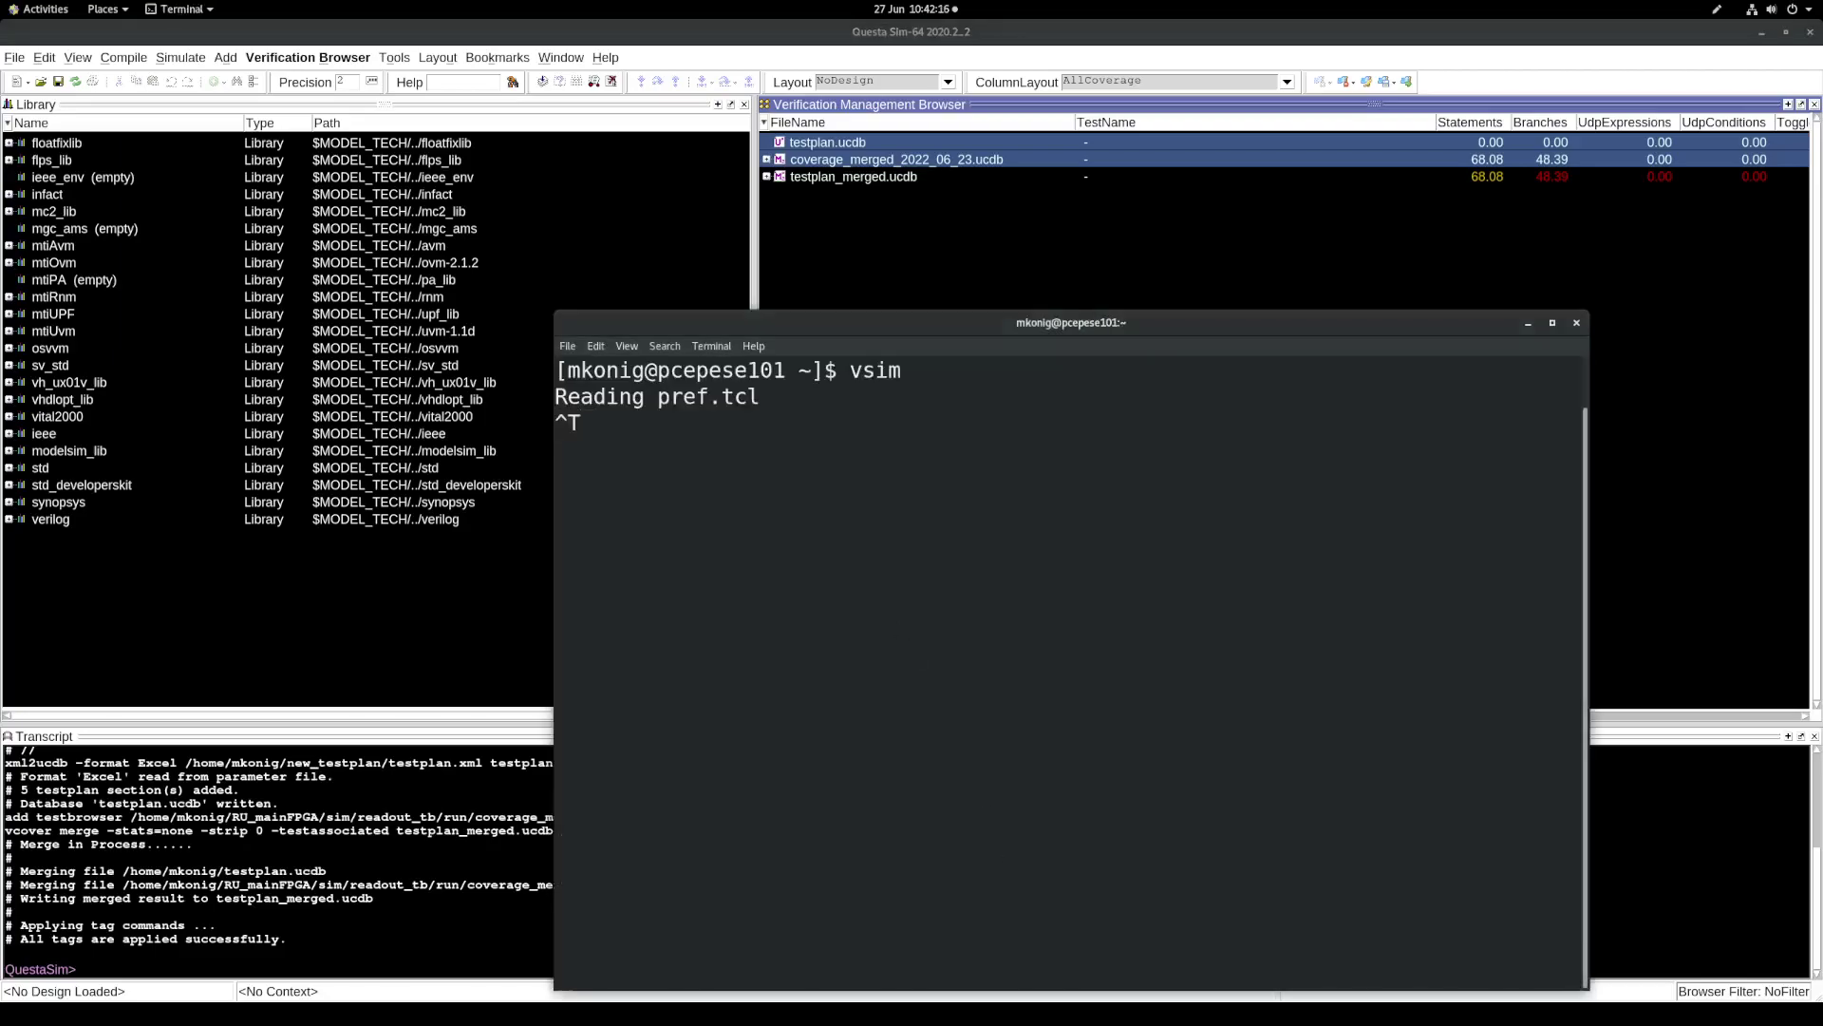
key(ctrl+shift+t)
text(vie)
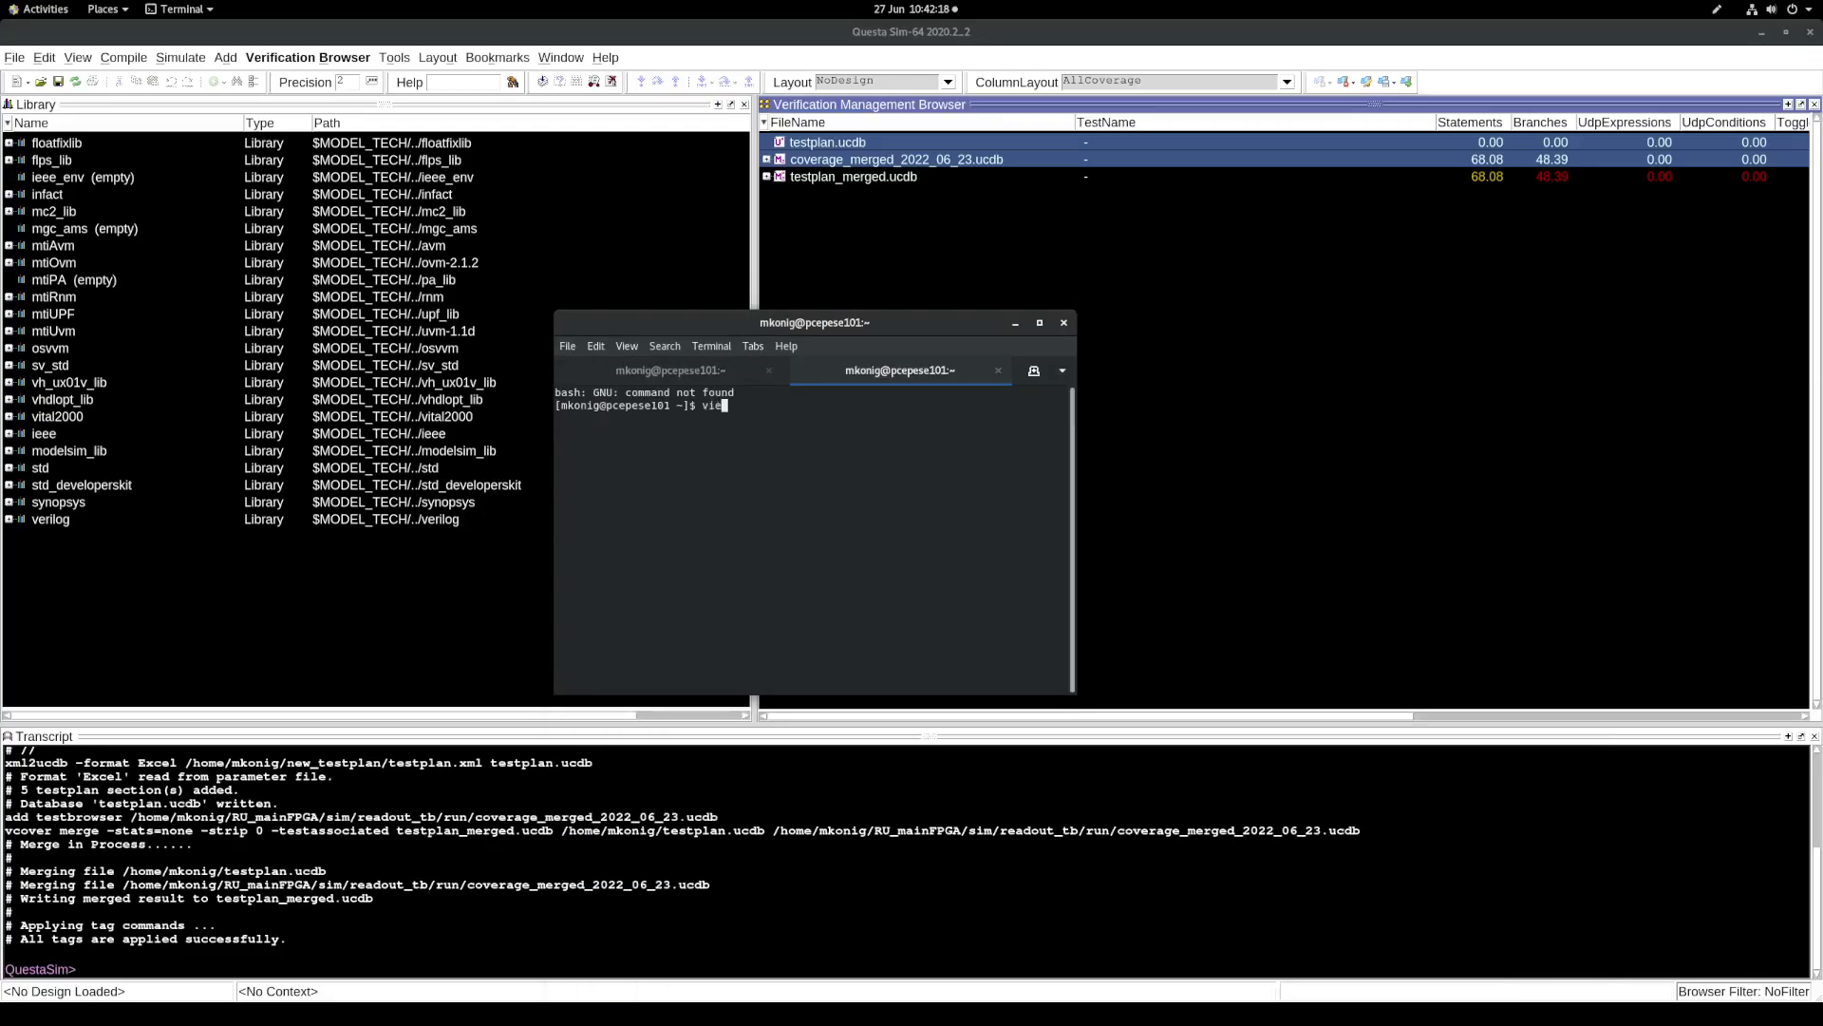
text(w_coverage.tcl)
click(1176, 435)
Open testplan_merged.ucdb in CoverageView mode
right_click(844, 178)
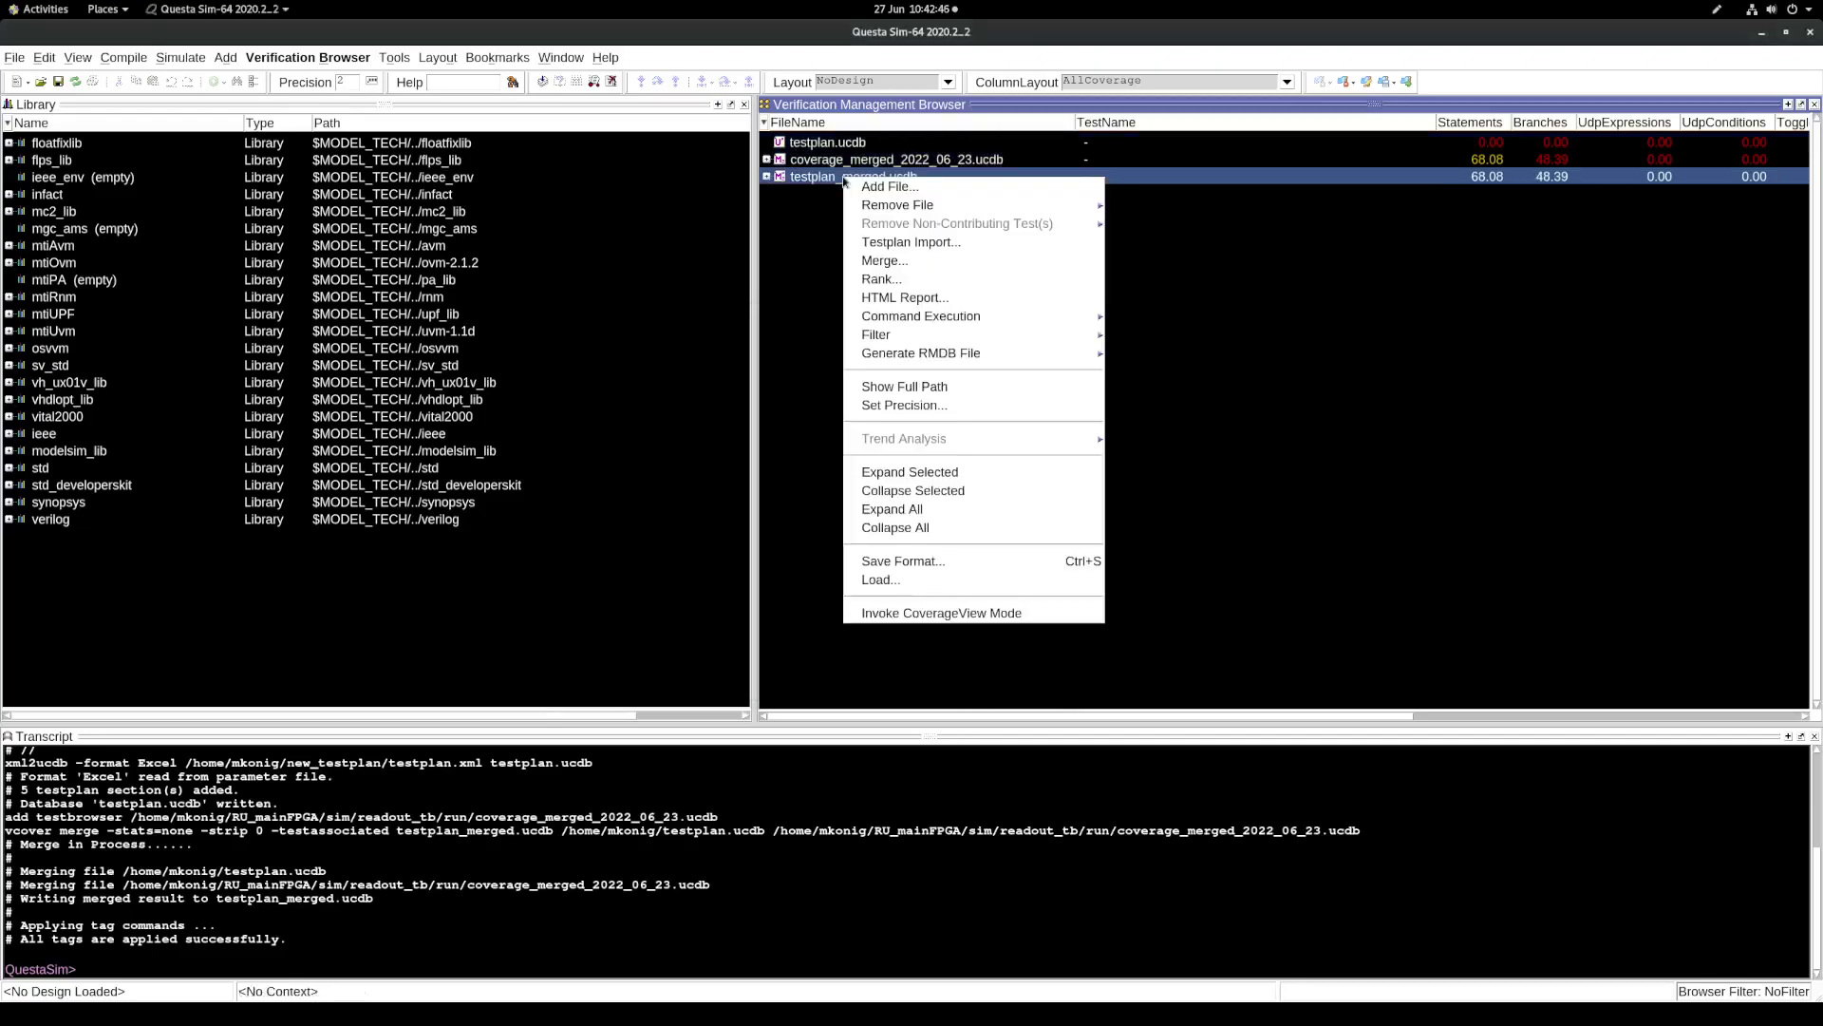
click(767, 177)
click(766, 176)
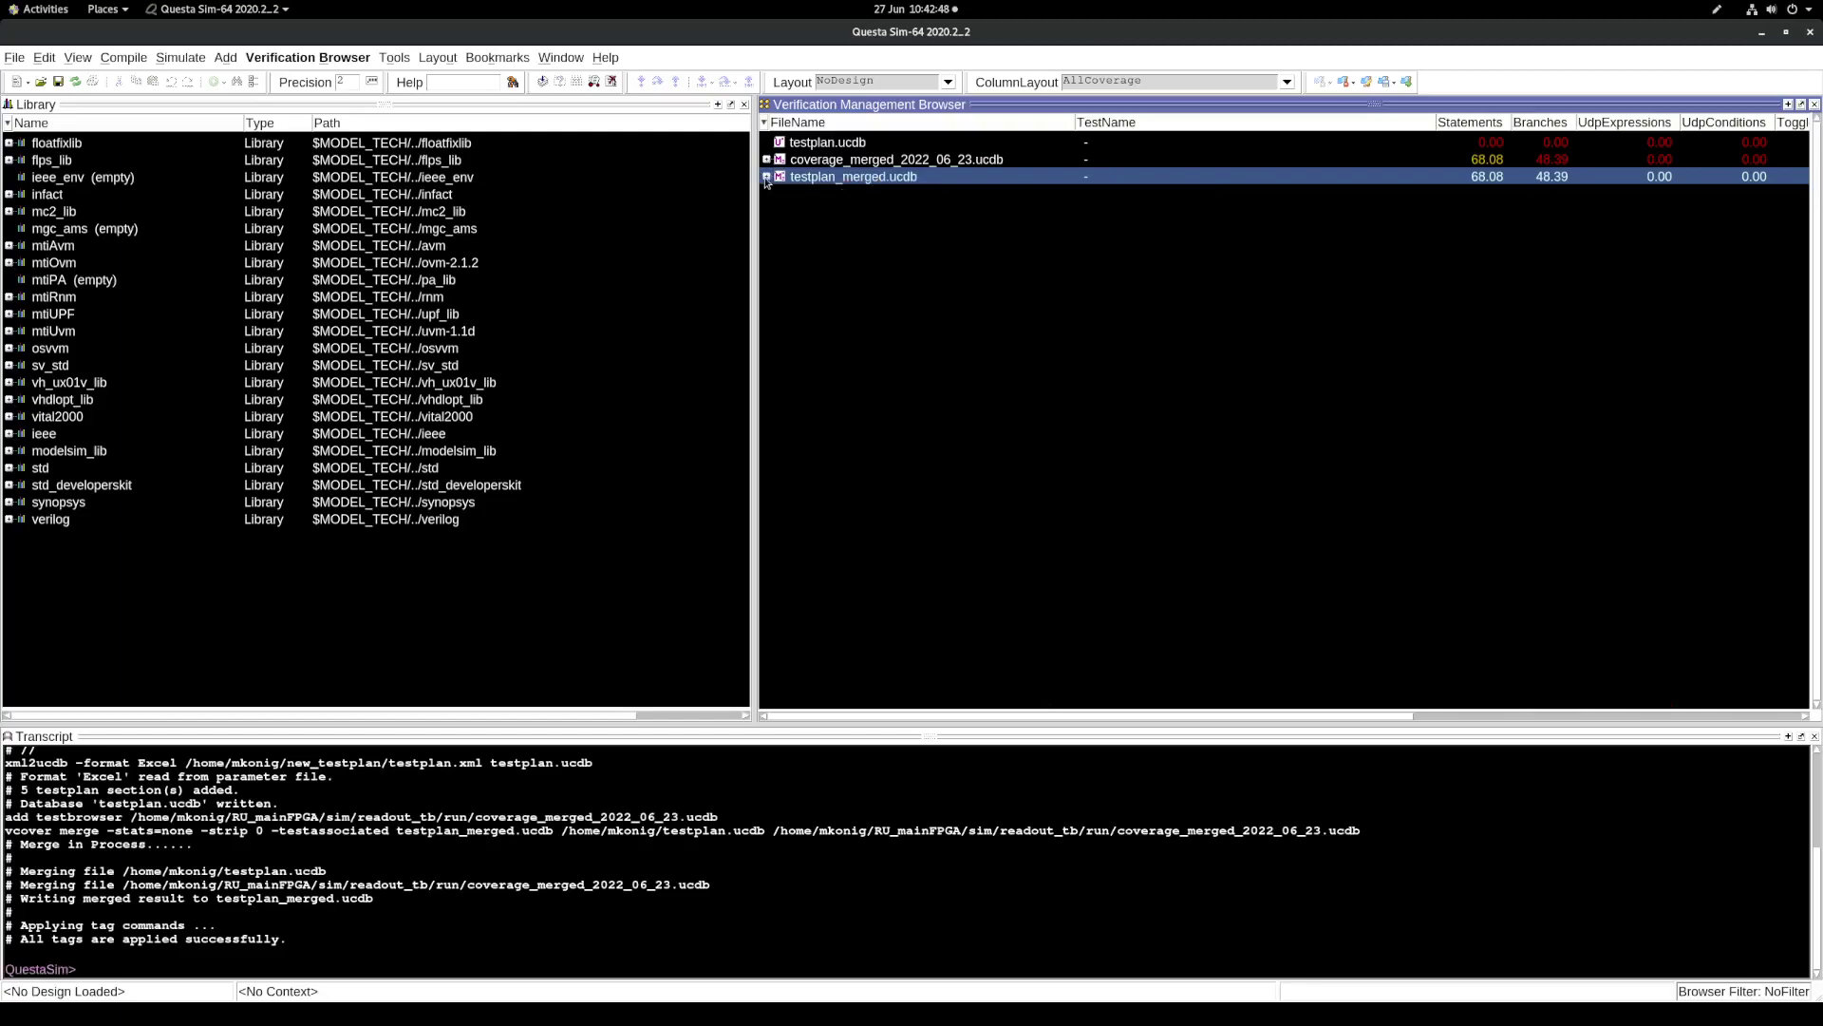
right_click(812, 182)
click(868, 614)
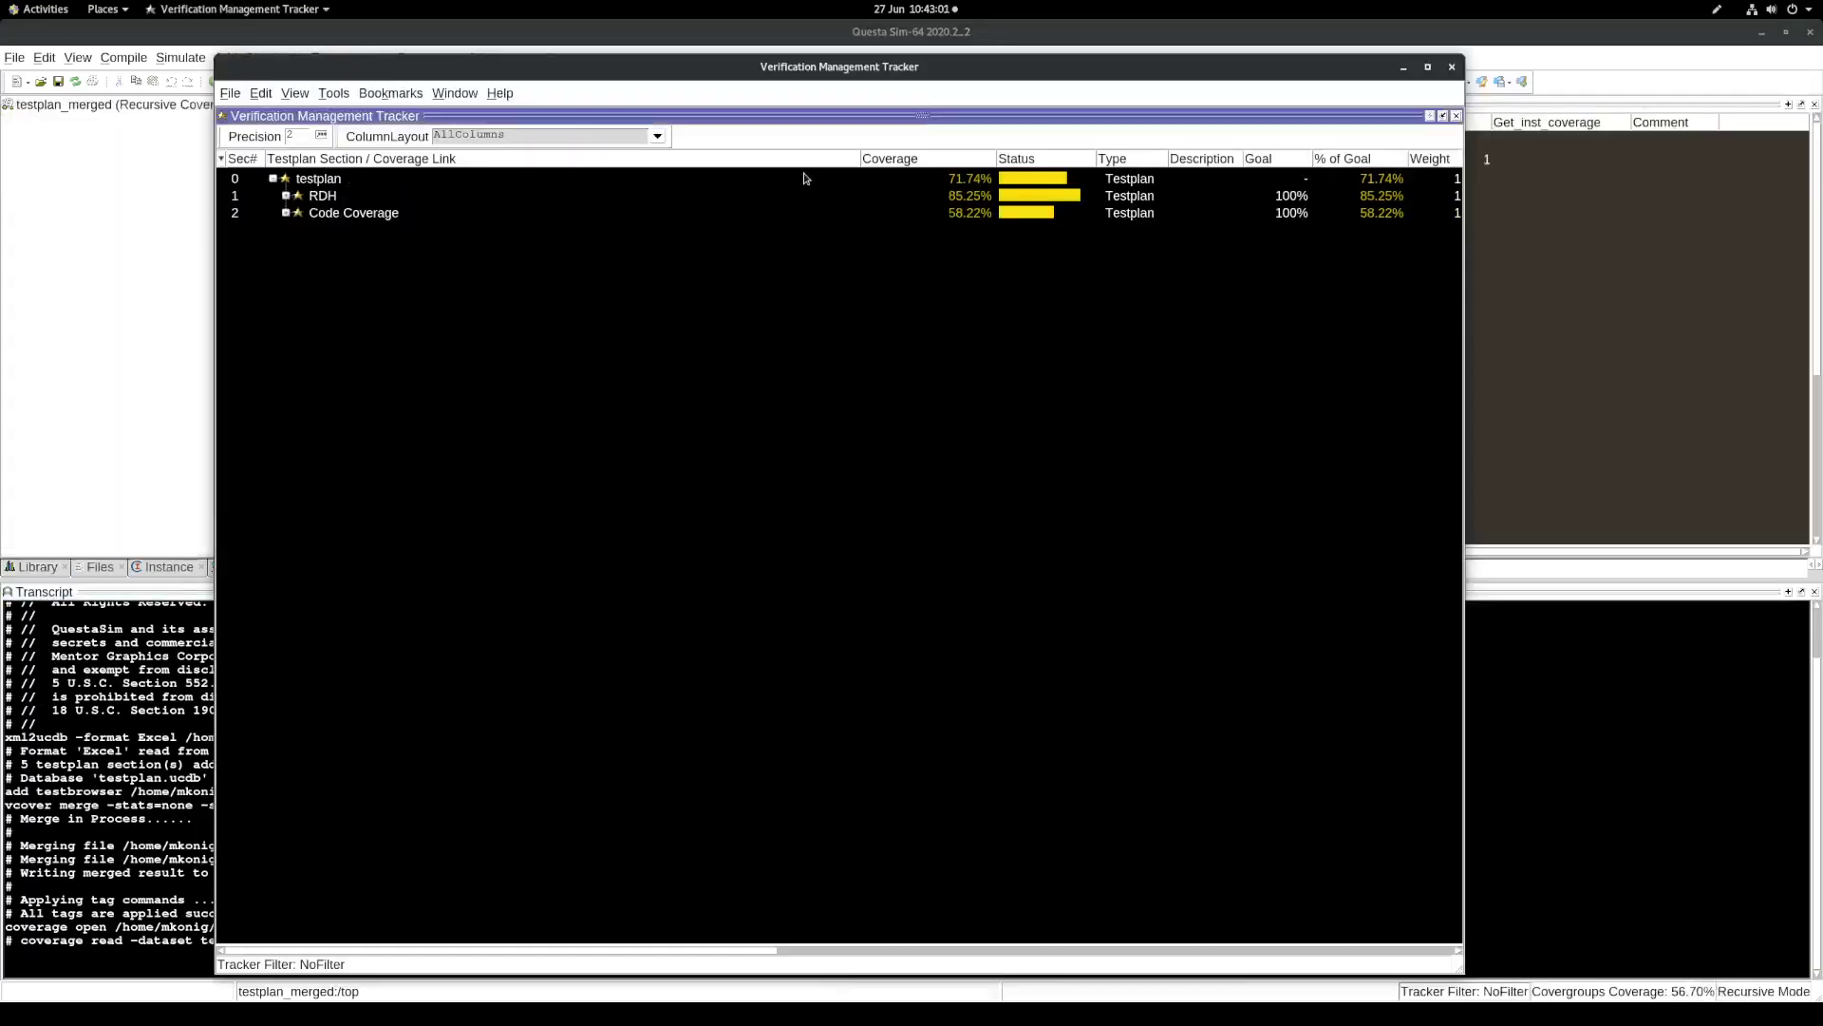
Check where the Tracker is listed among the verification management views and select the testplan entry in the tracker
click(821, 70)
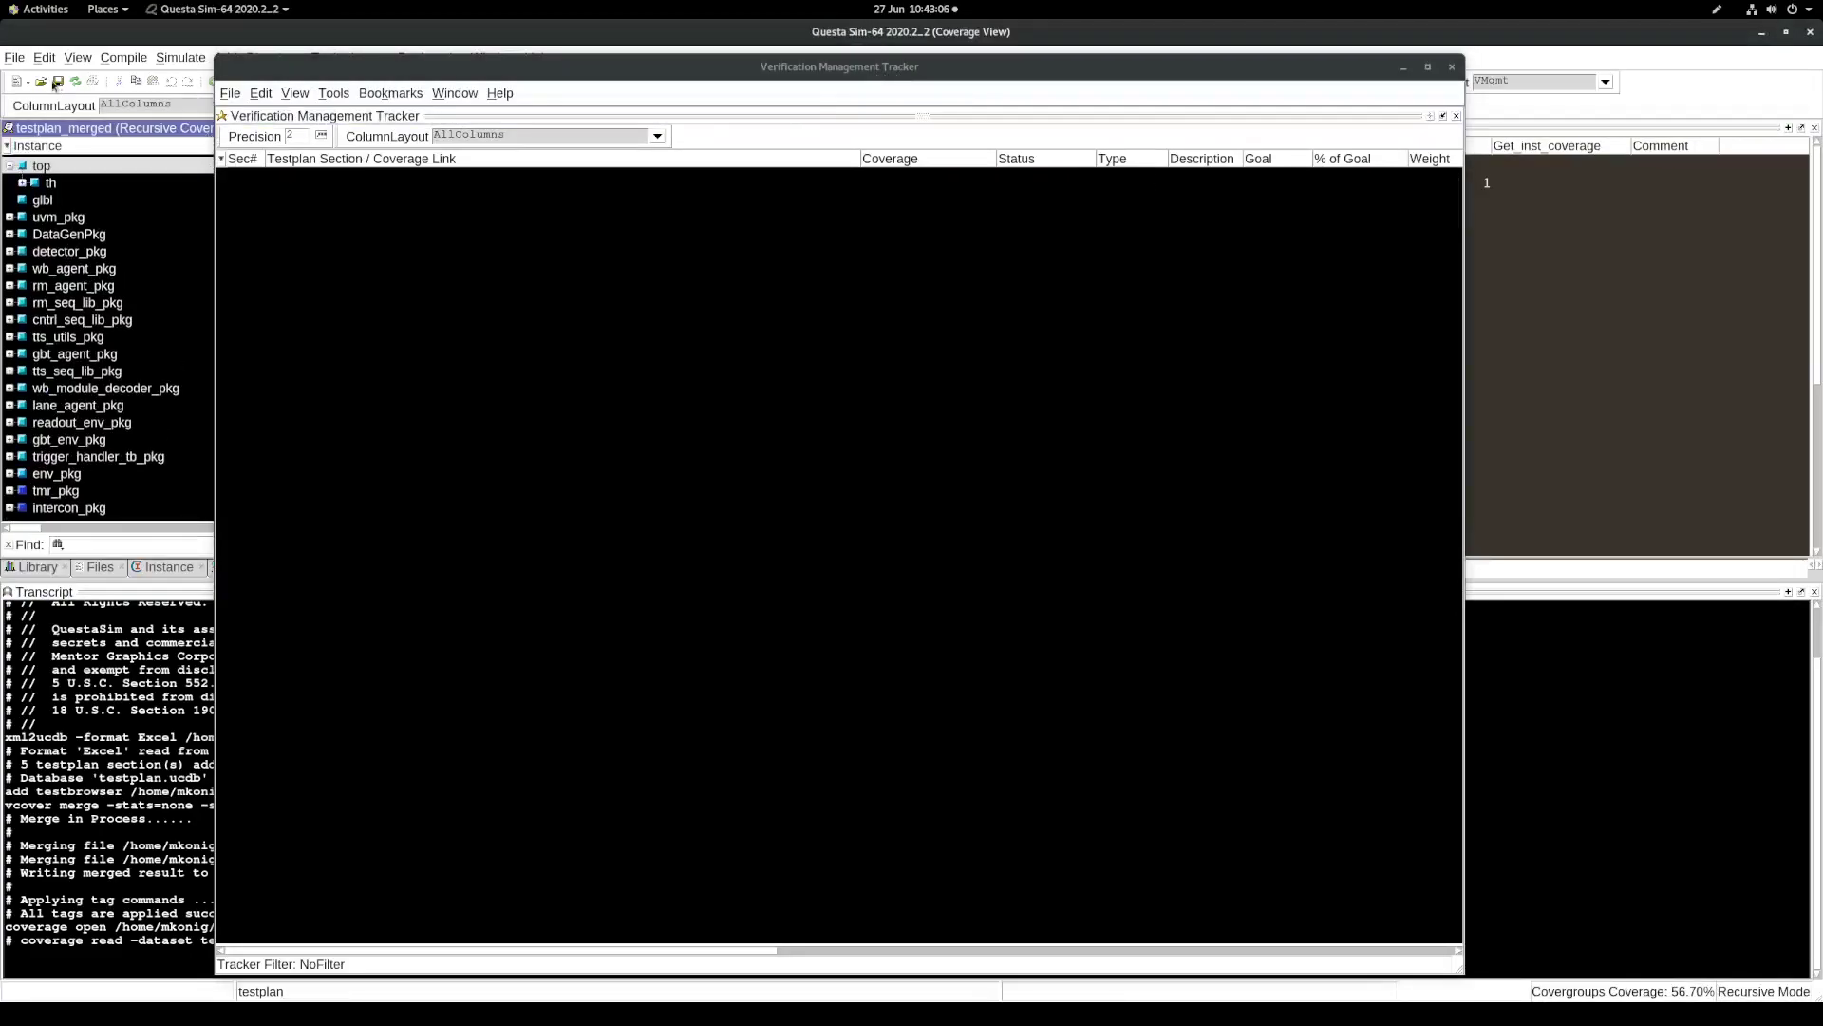
click(76, 59)
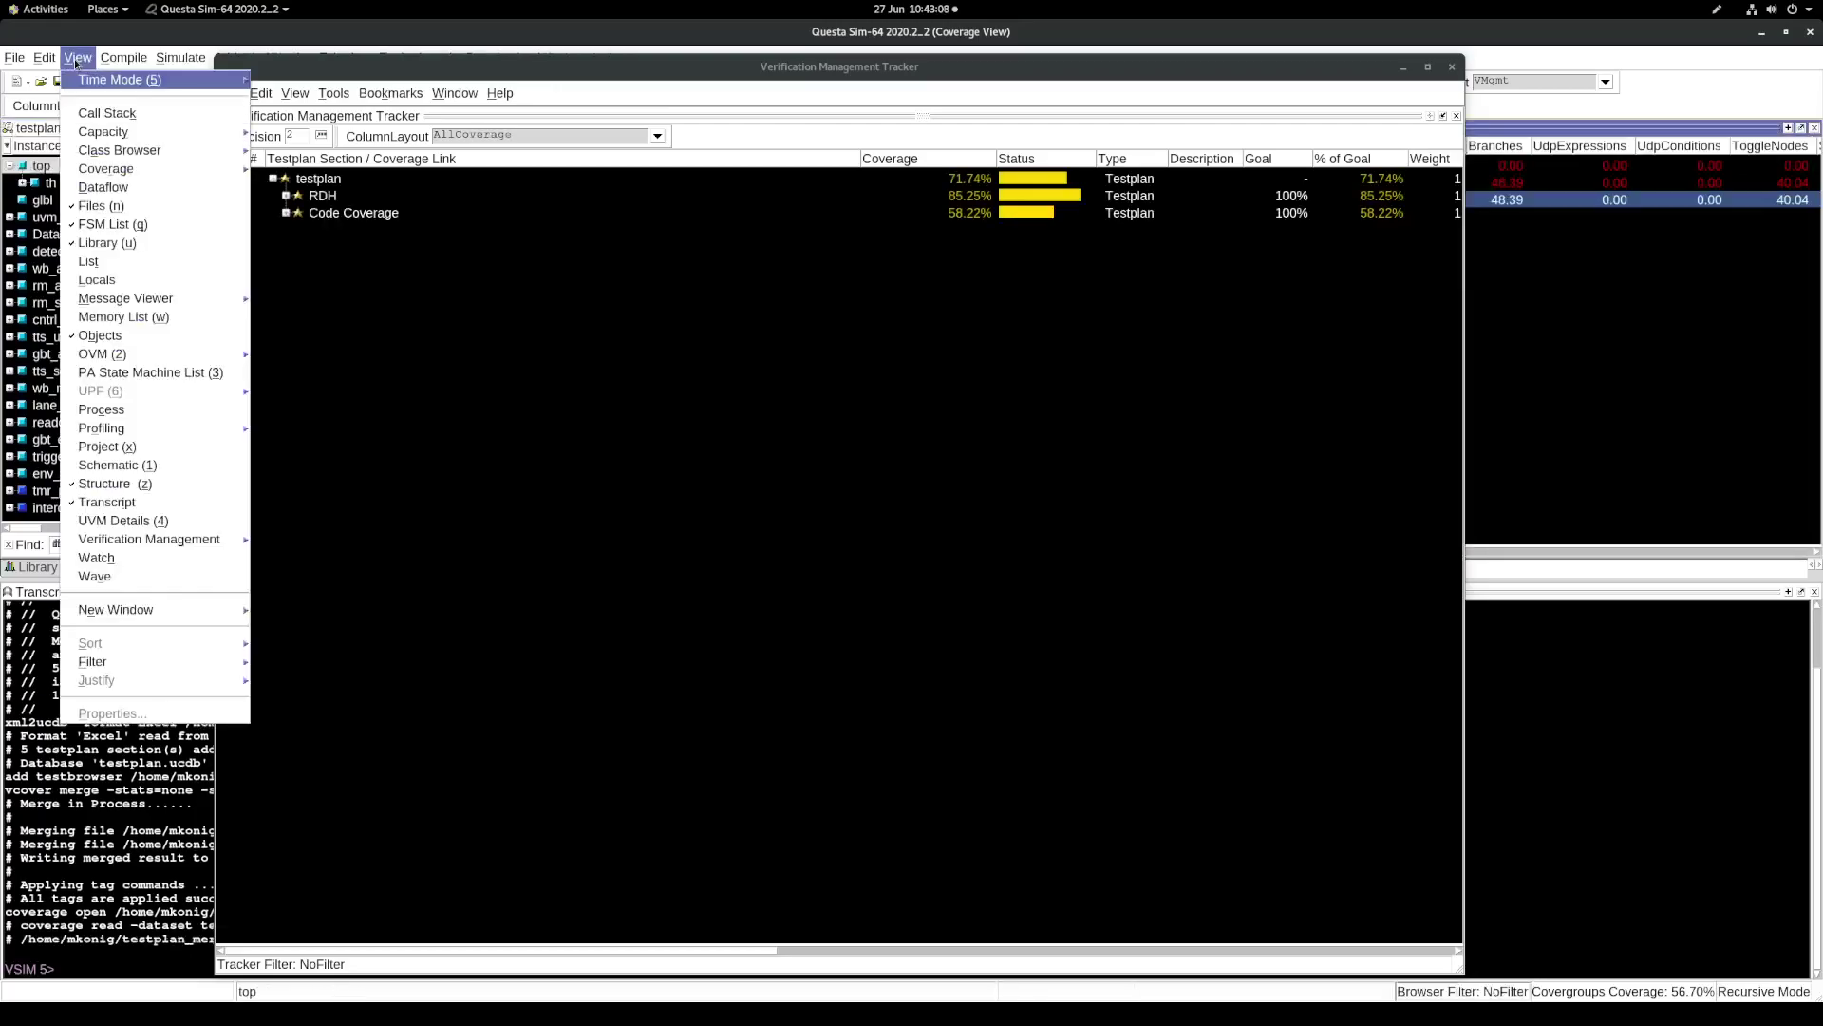
mouse_move(134, 541)
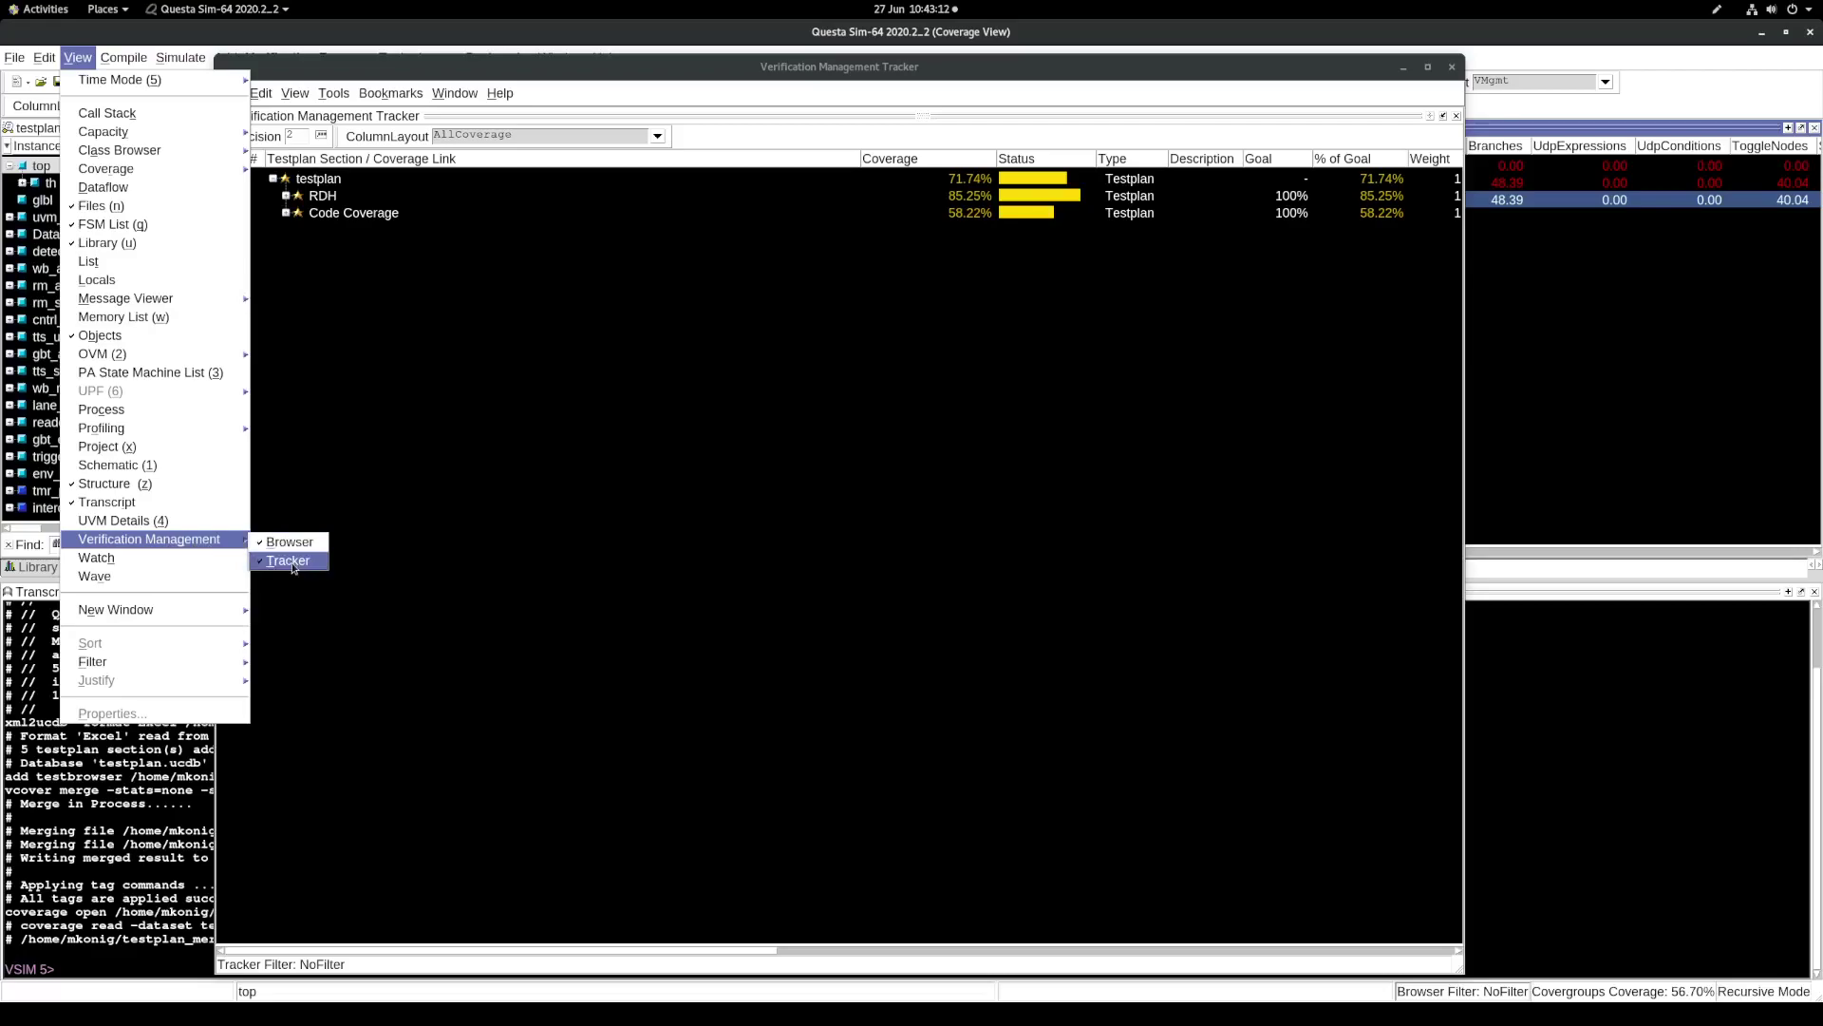
click(589, 334)
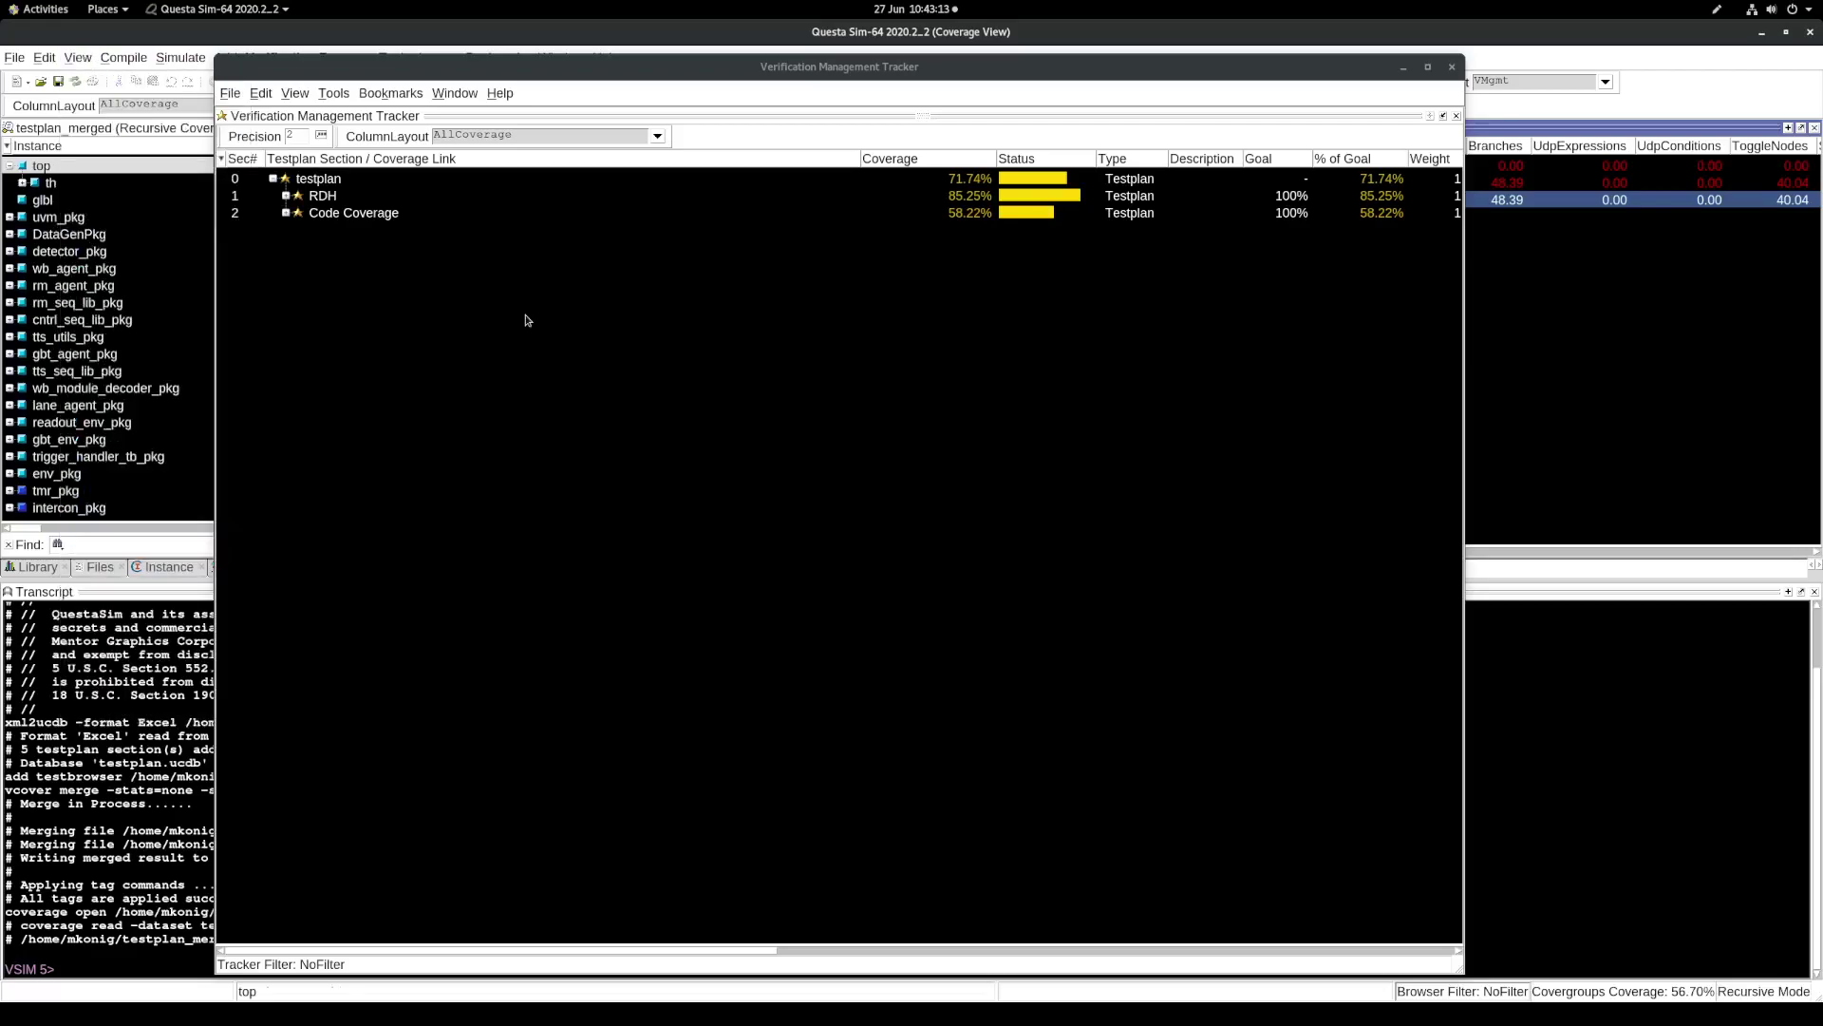
click(617, 182)
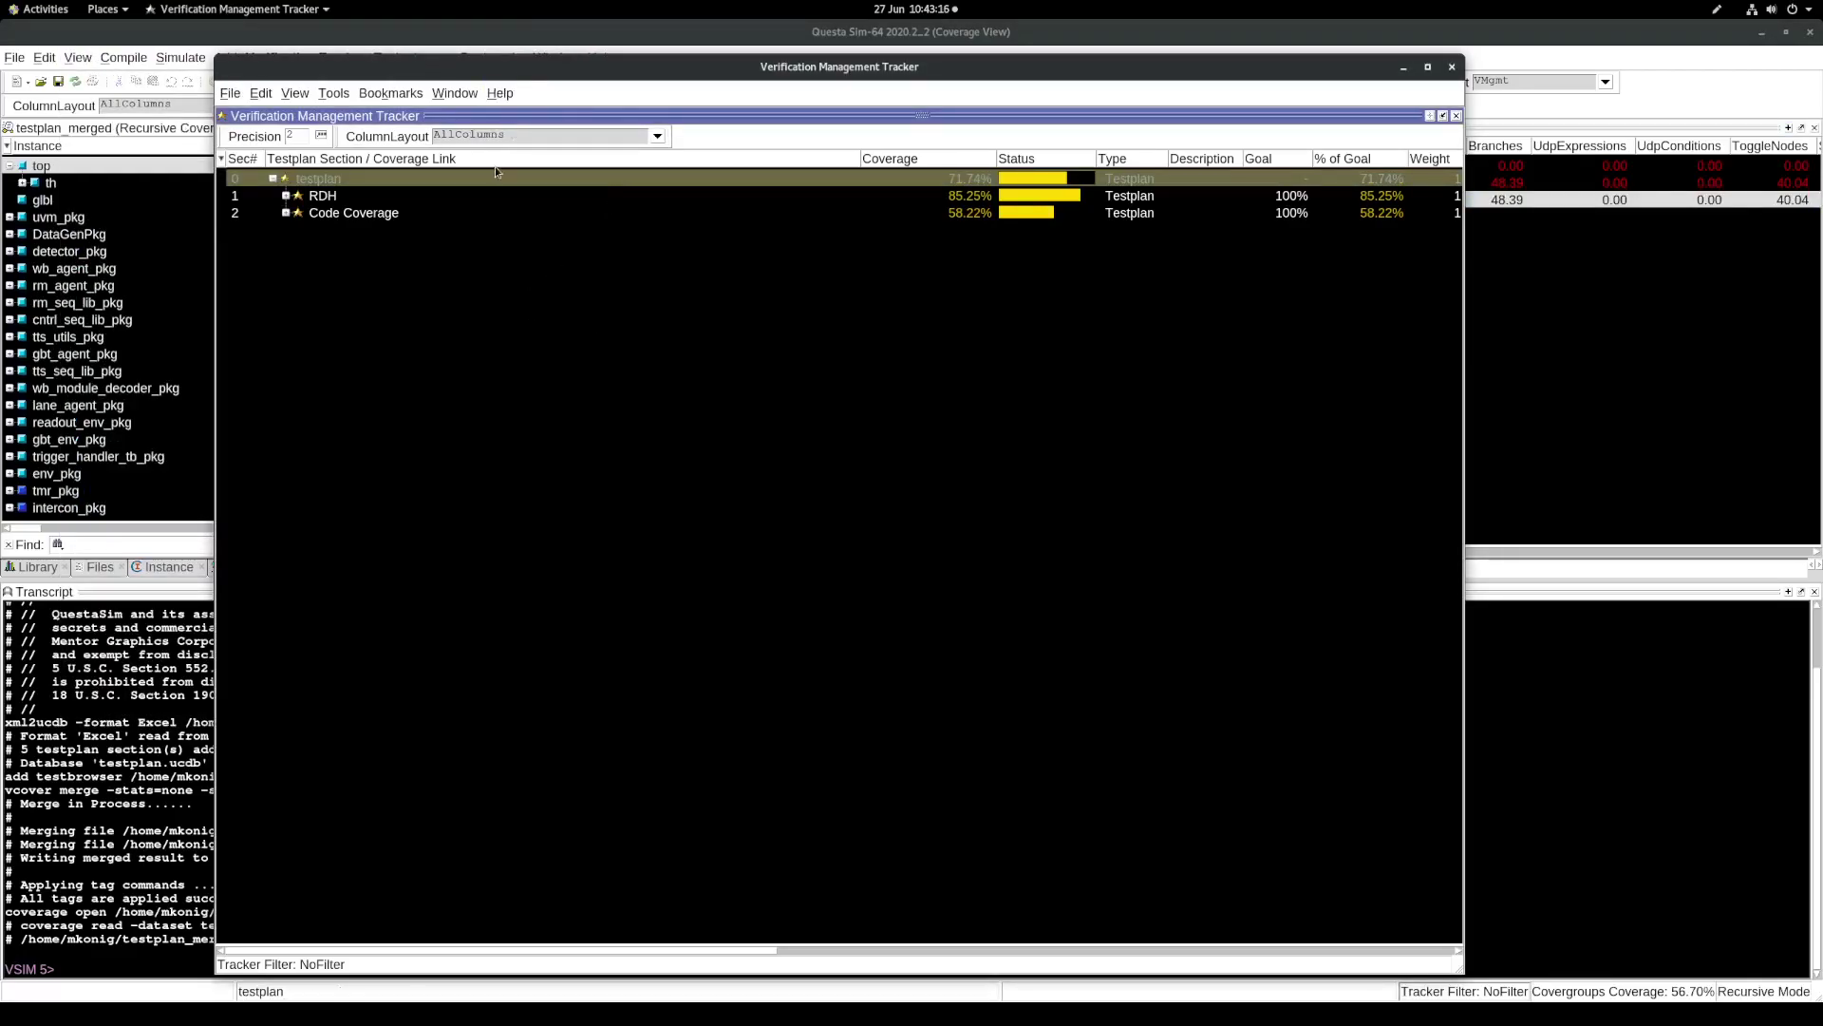
Expand the RDH section and its RDH0 subsection to examine the coverage of the RDH0_group coverpoints, including system_id and priority_bit
click(287, 195)
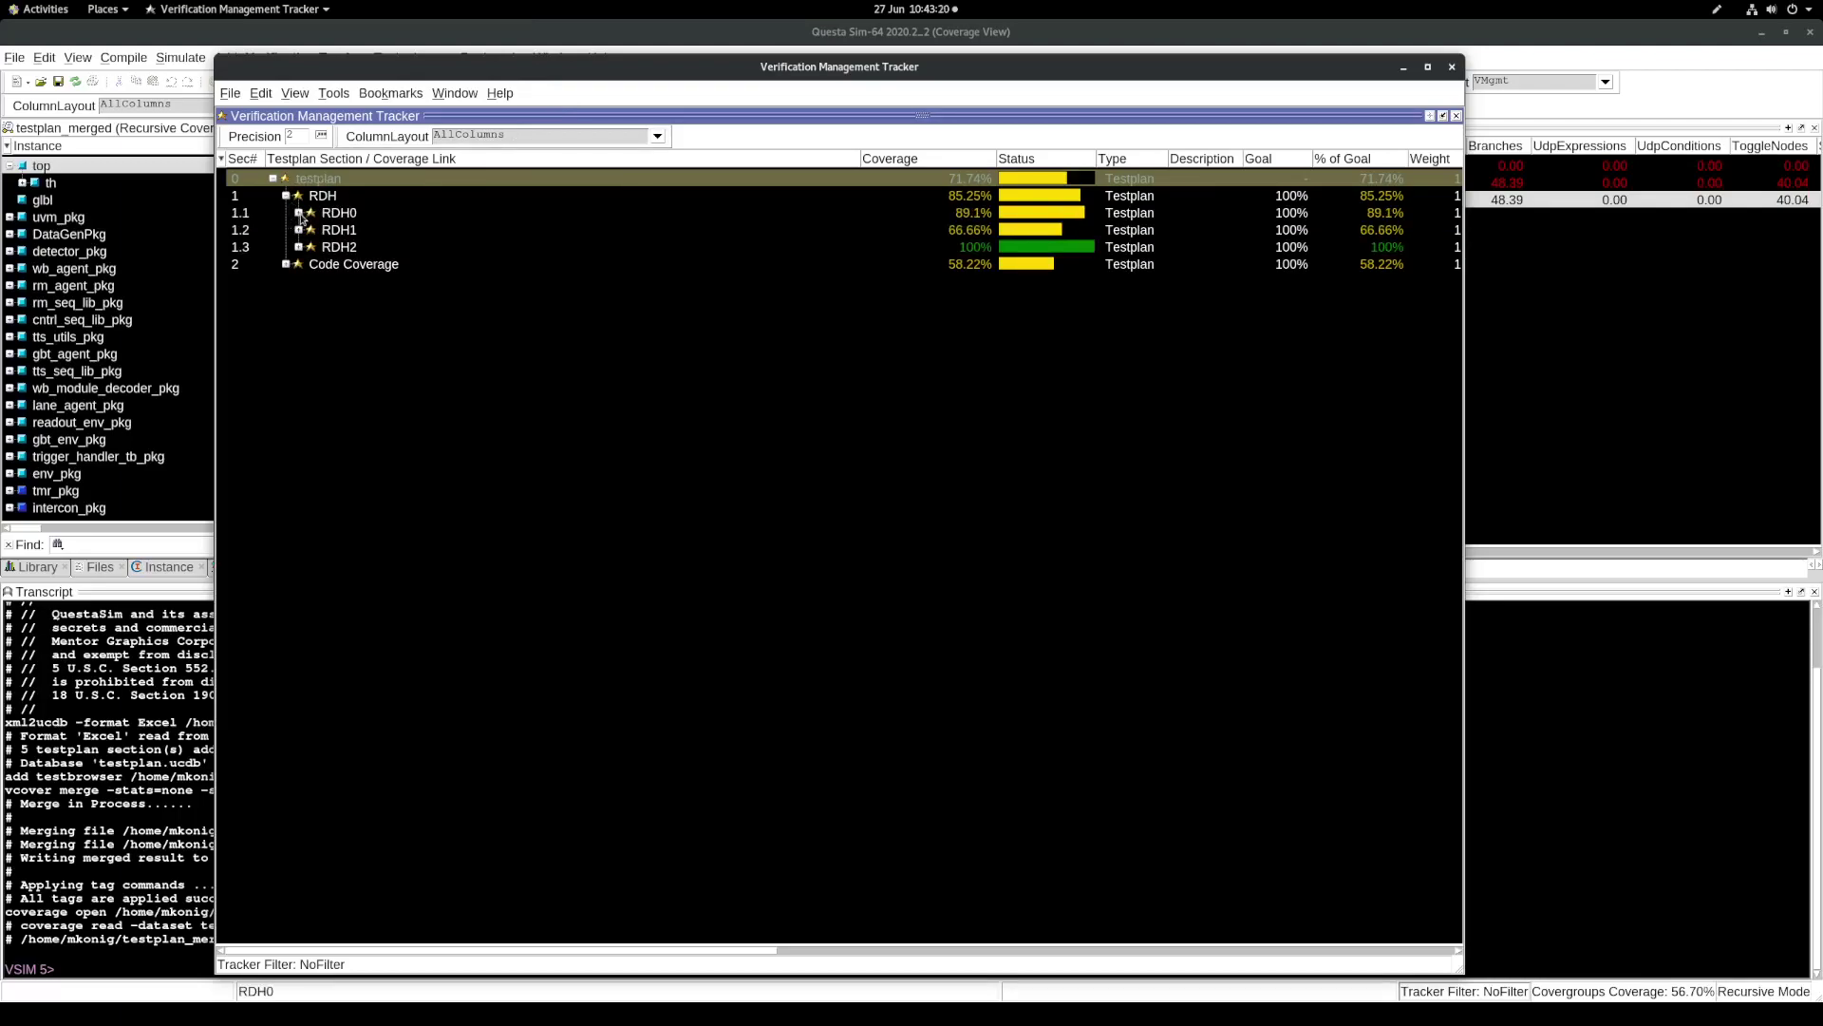
click(299, 214)
click(312, 230)
click(352, 248)
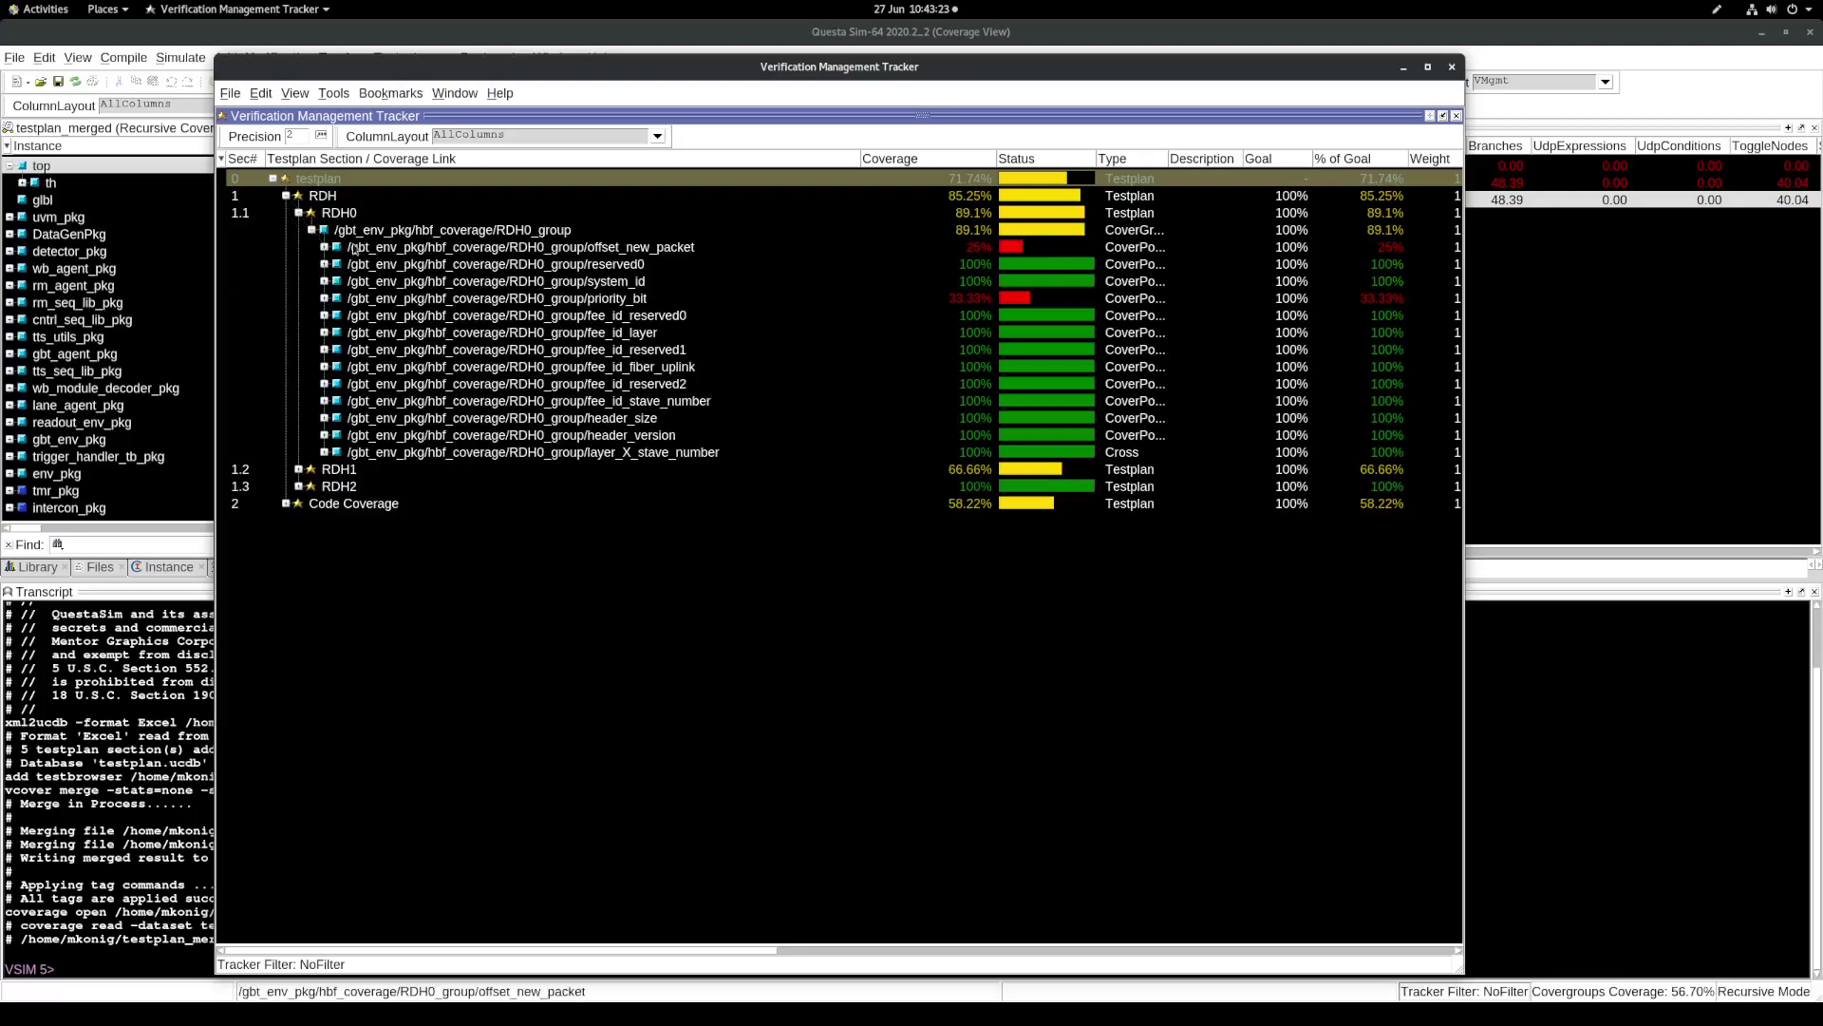
click(503, 285)
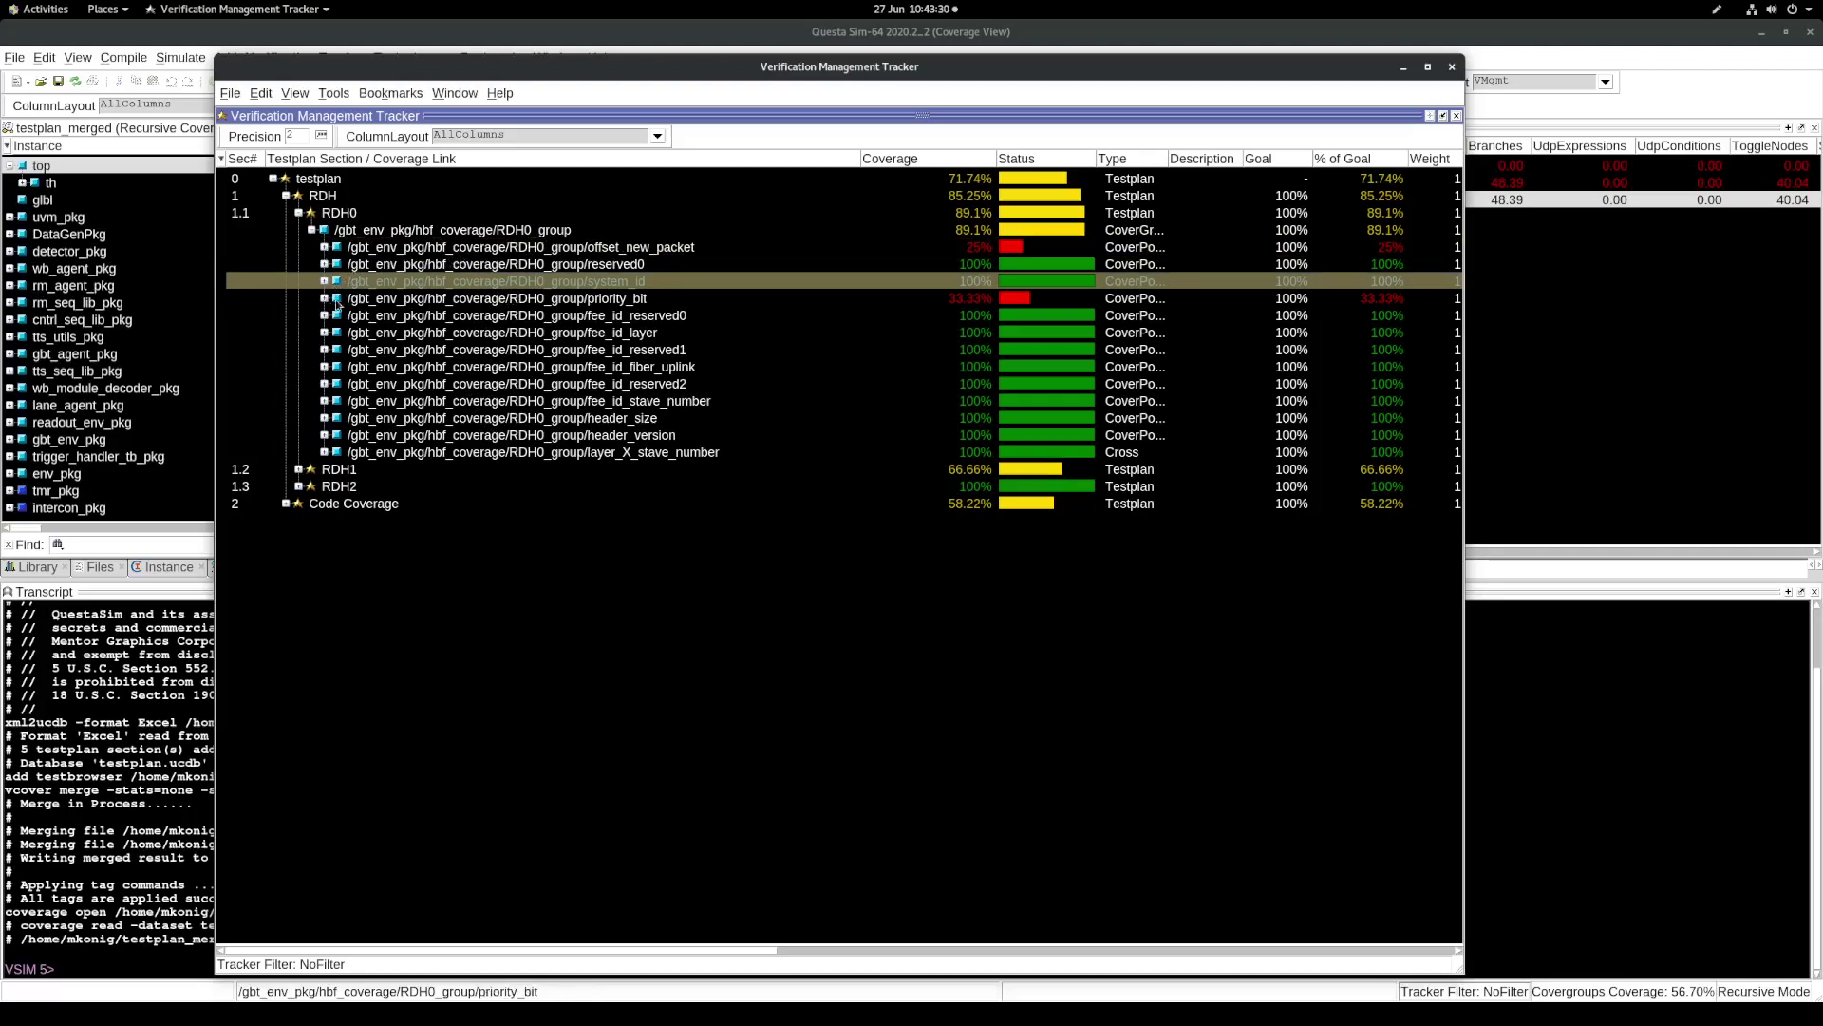
click(450, 302)
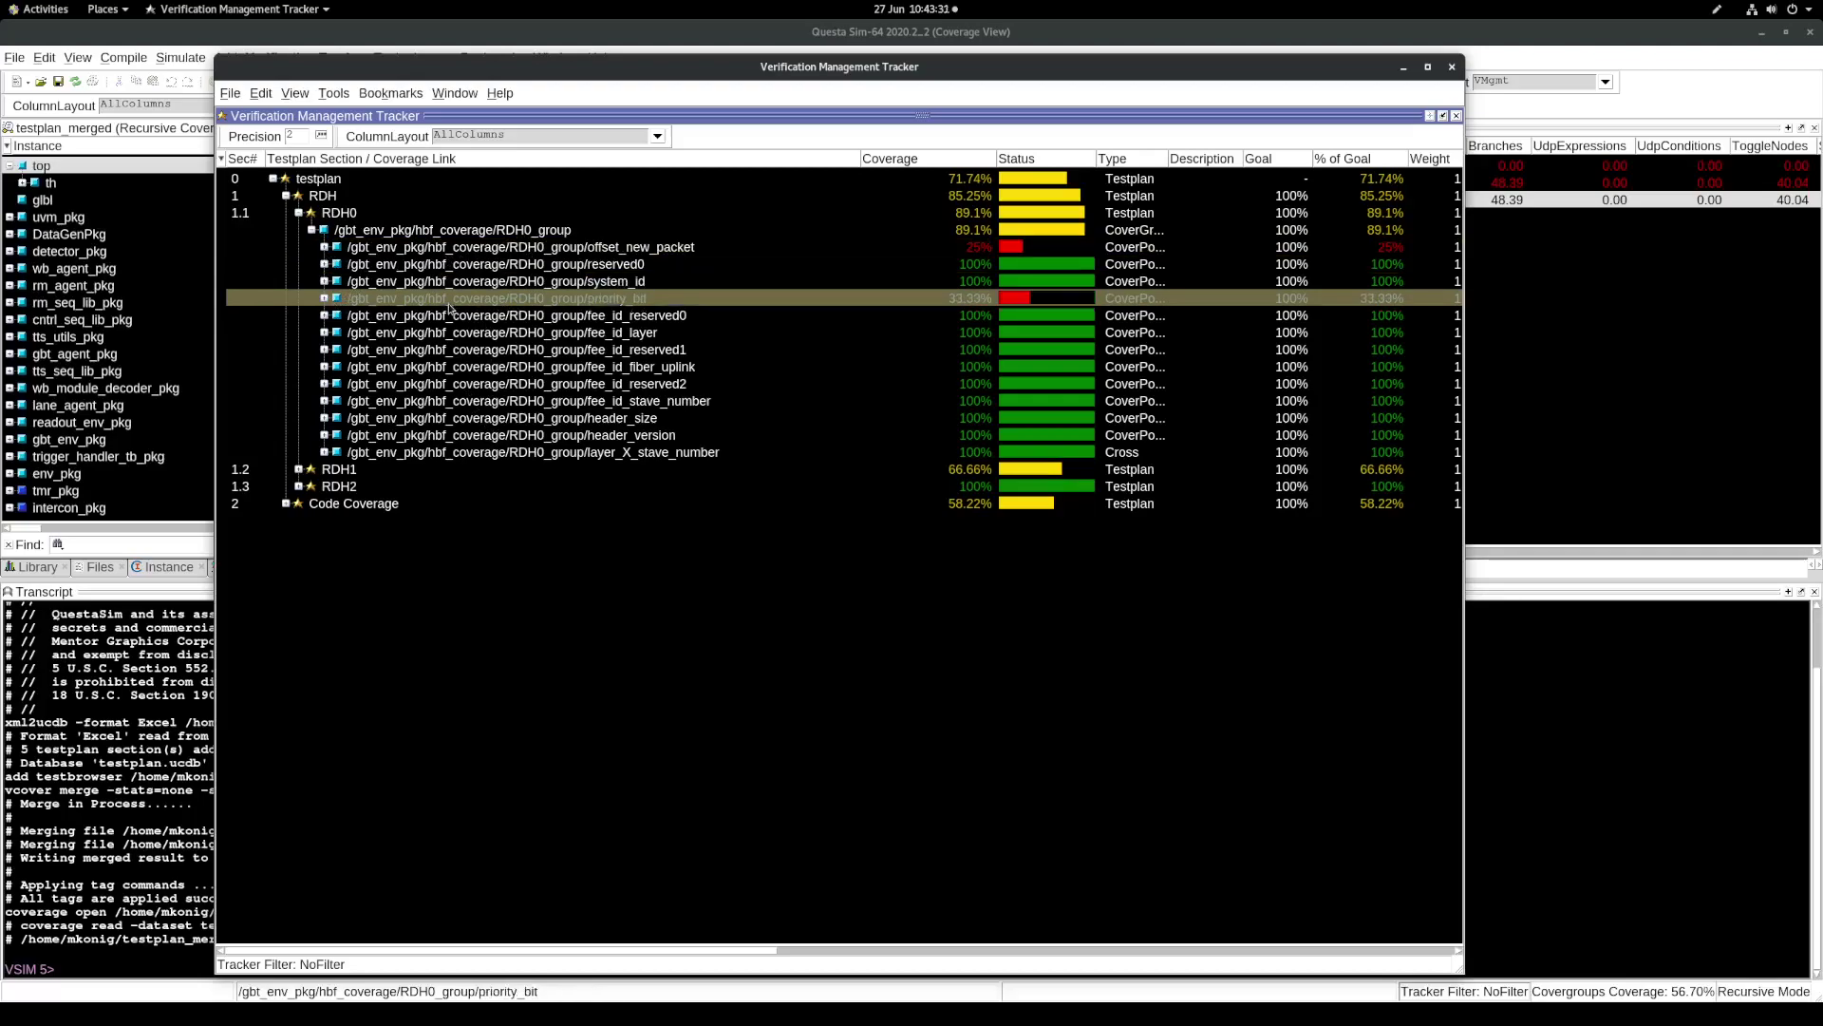
Inspect the individual bins of the priority_bit coverpoint, including higher_priority, highest_priority and ill_other, and collapse the RDH0 section
click(323, 298)
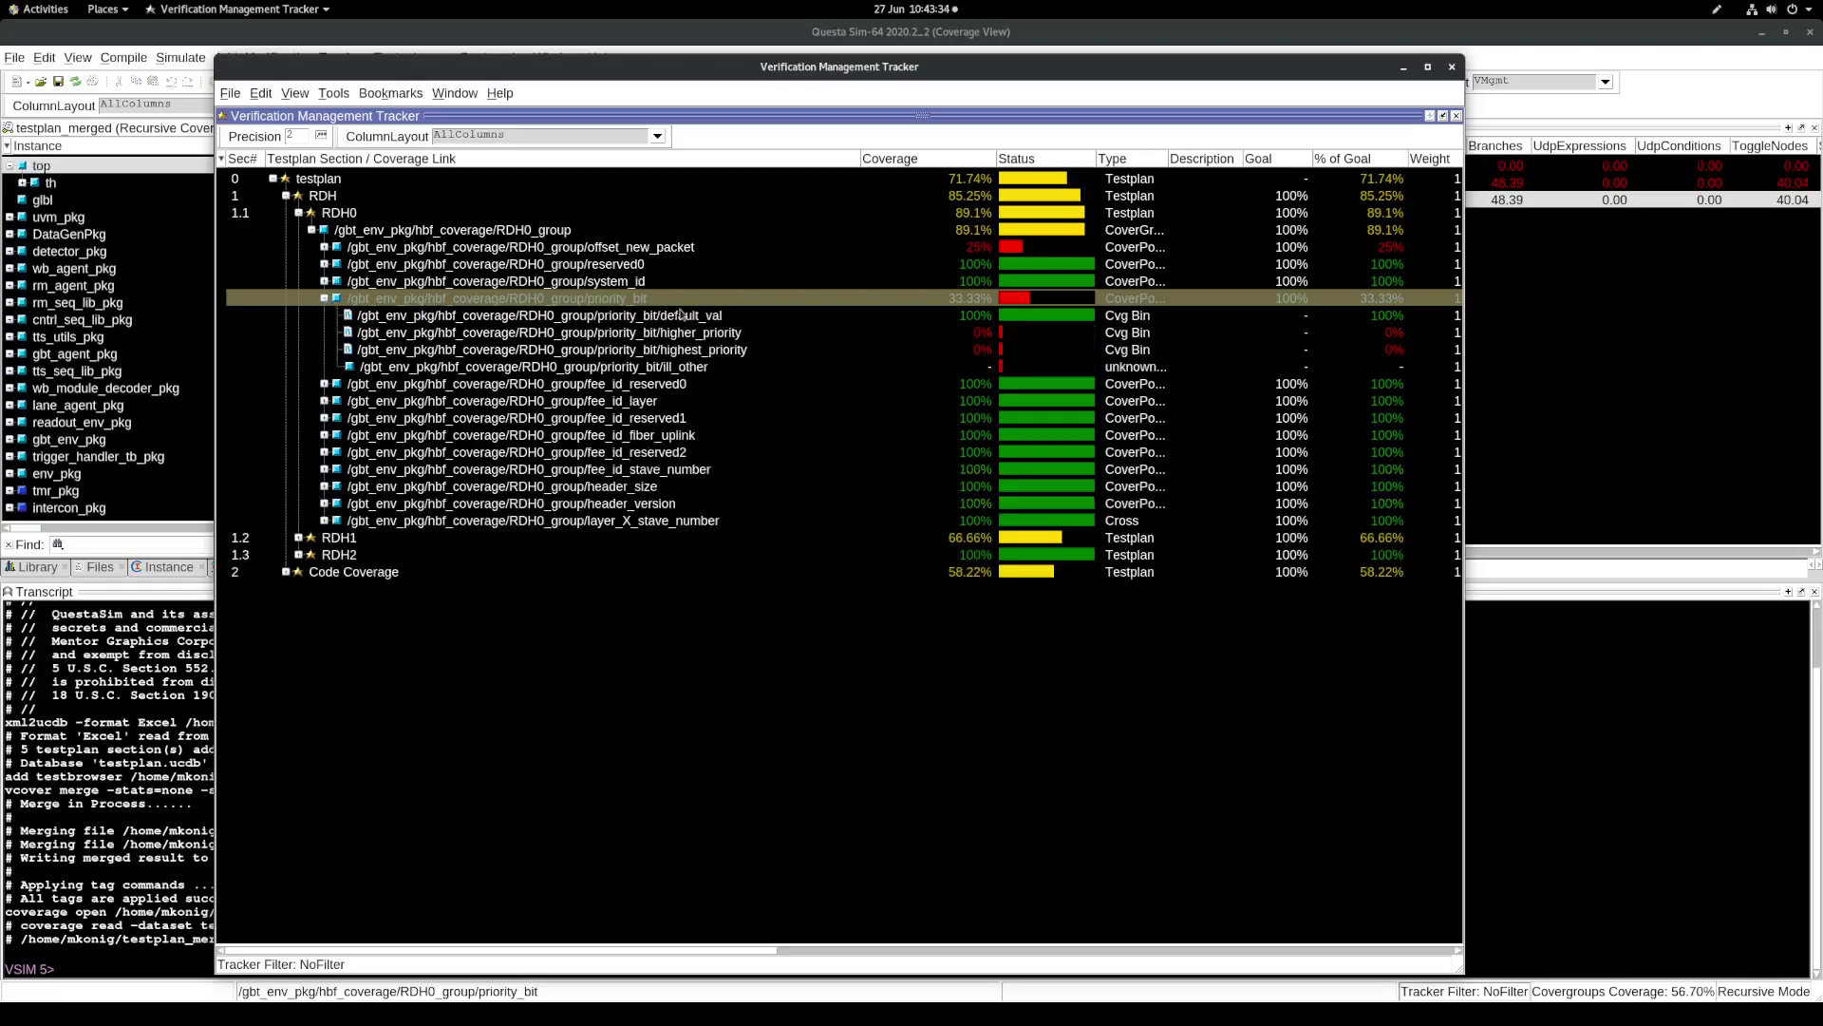
click(740, 320)
click(735, 337)
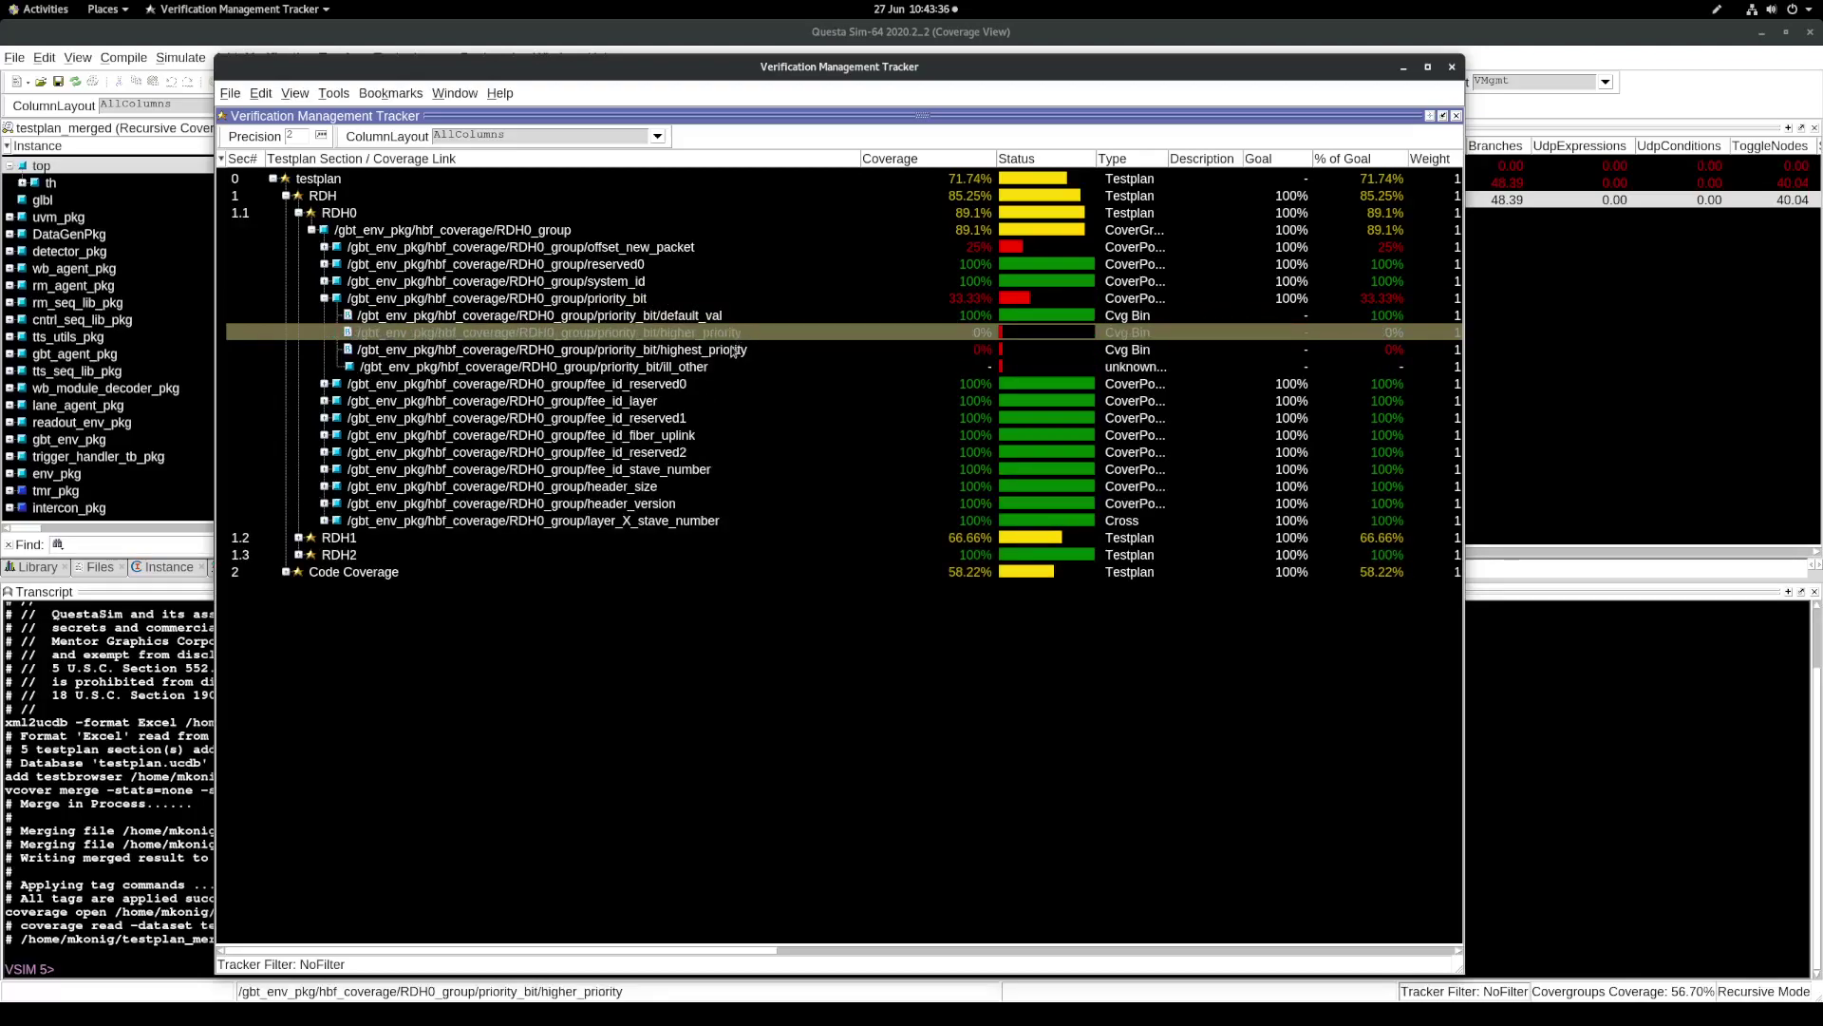
click(735, 352)
click(565, 367)
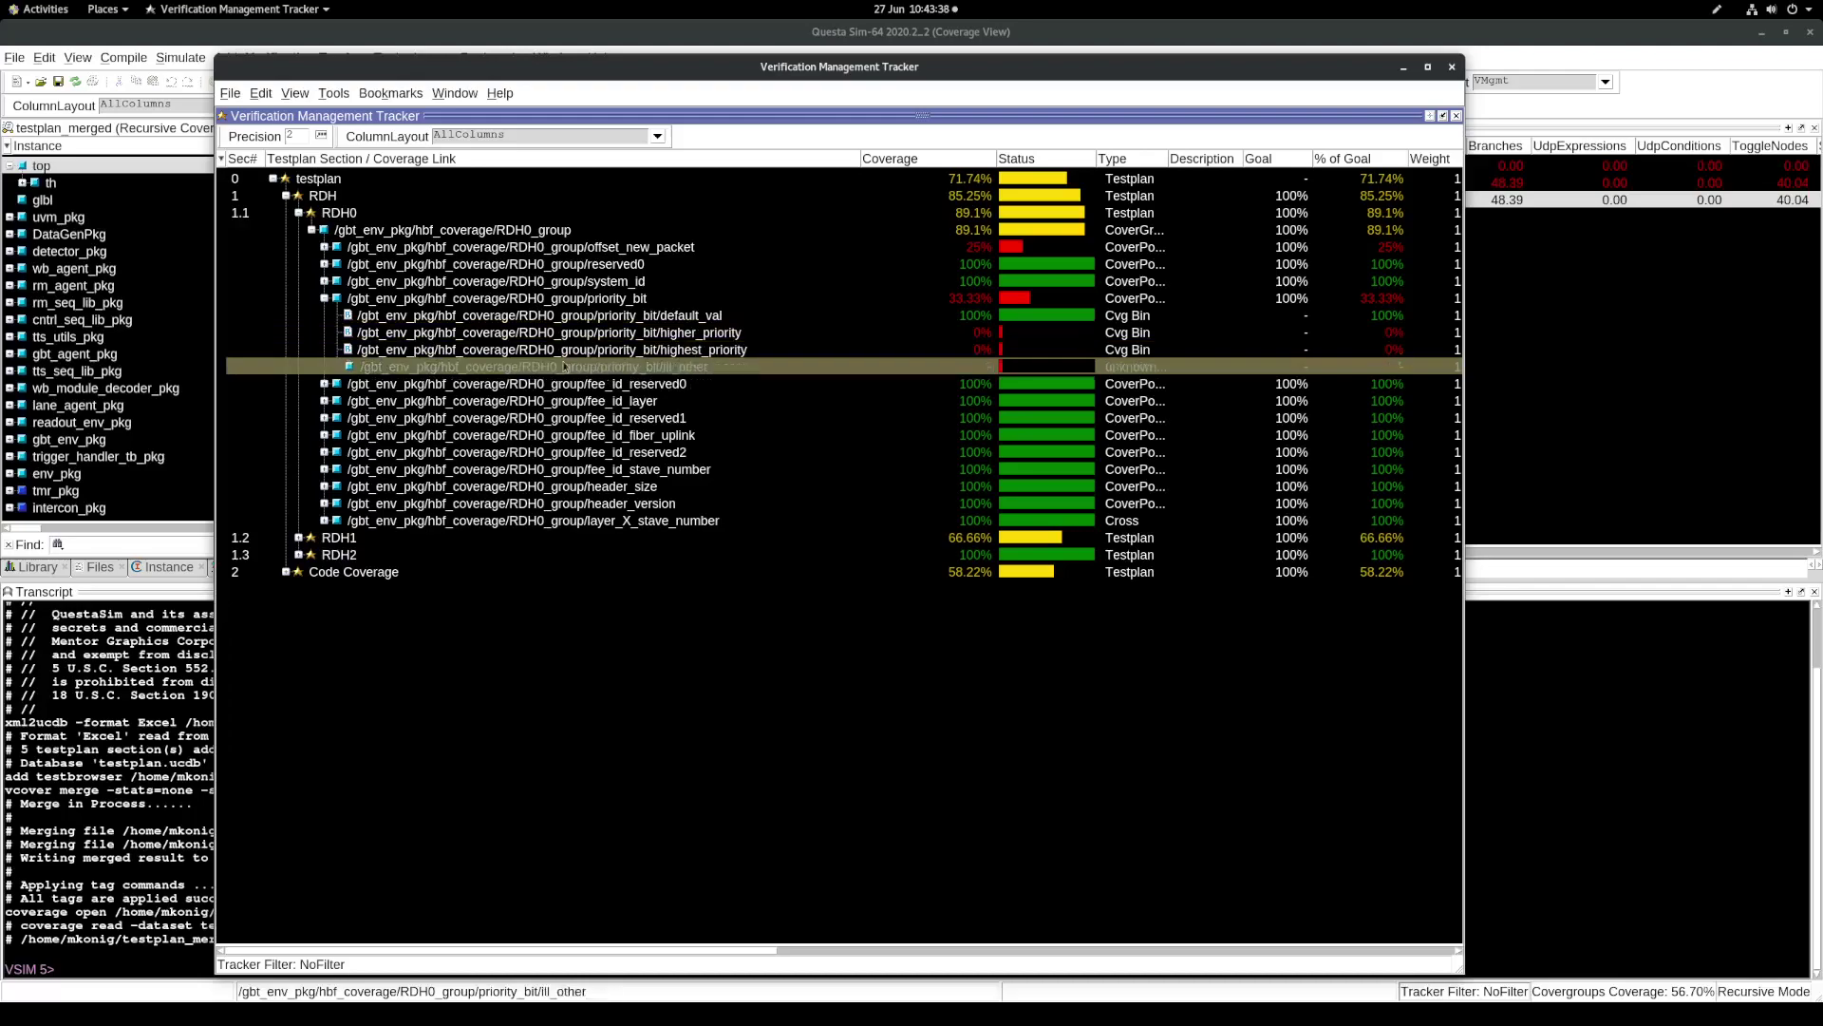
click(324, 298)
click(298, 213)
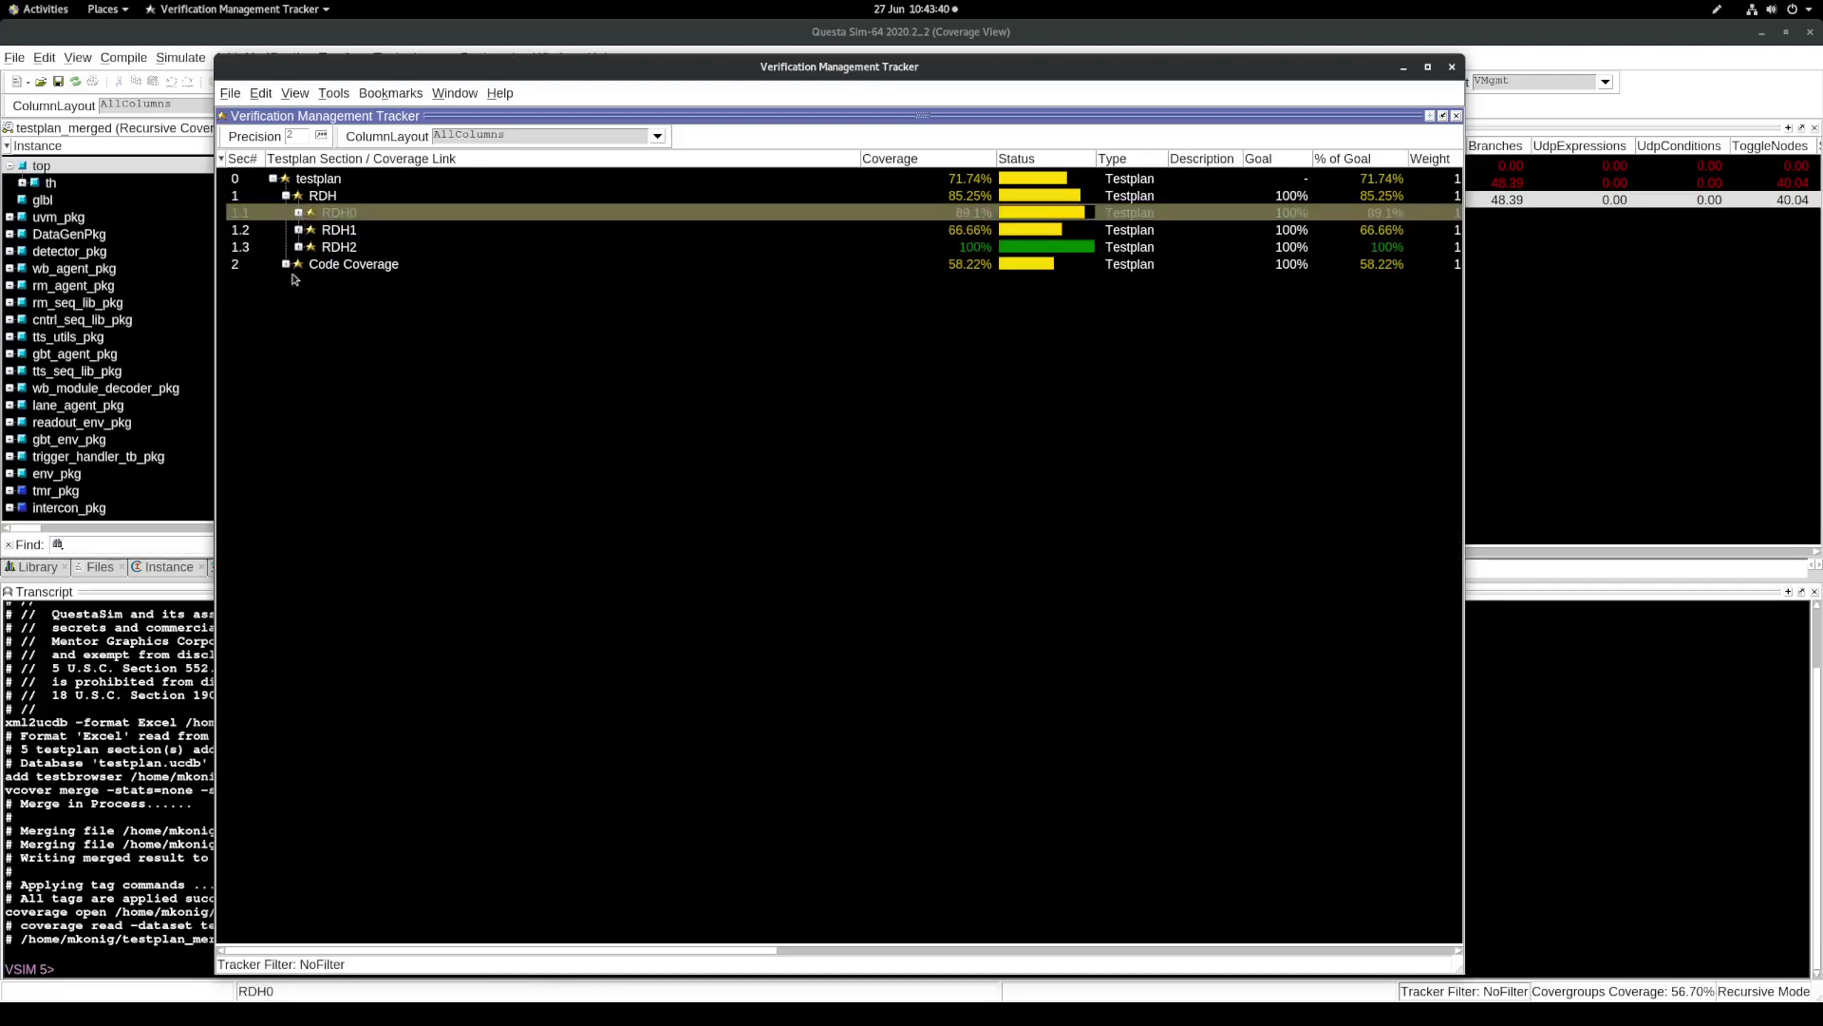
Expand the Code Coverage section to examine its rate_and_timeout_control branch entries, and collapse the section again
click(285, 264)
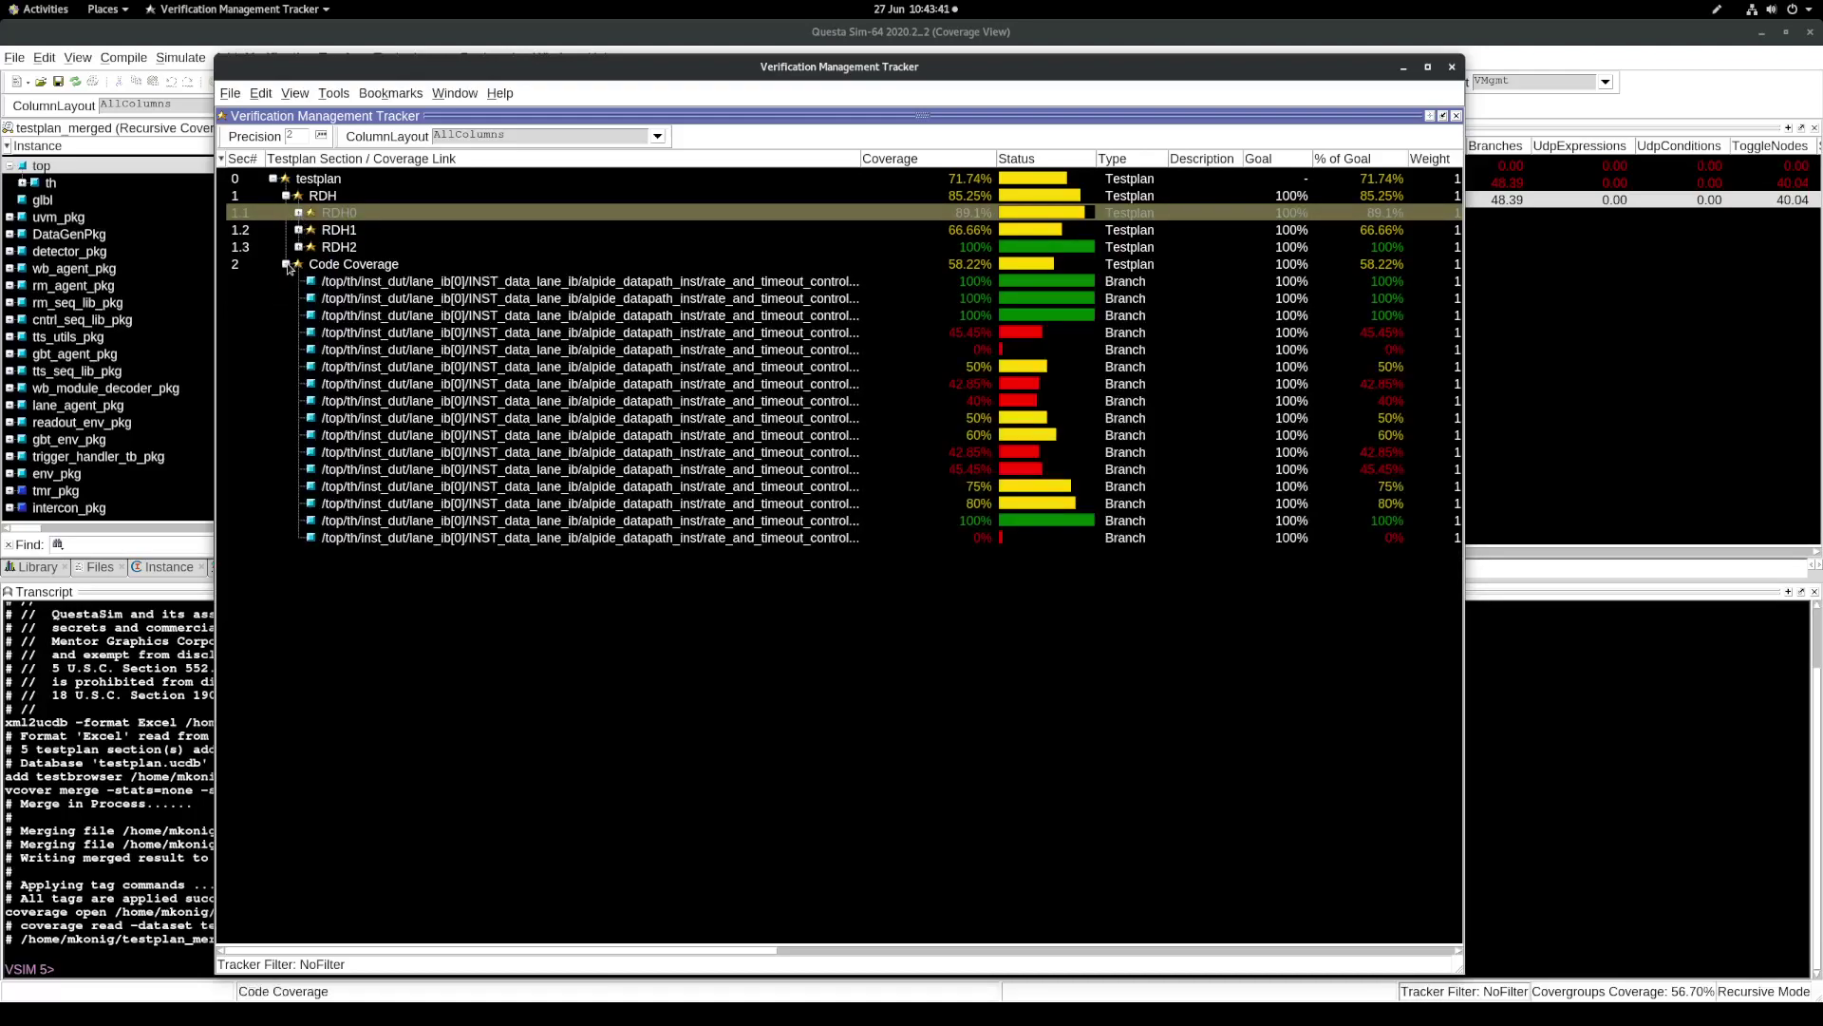
click(648, 338)
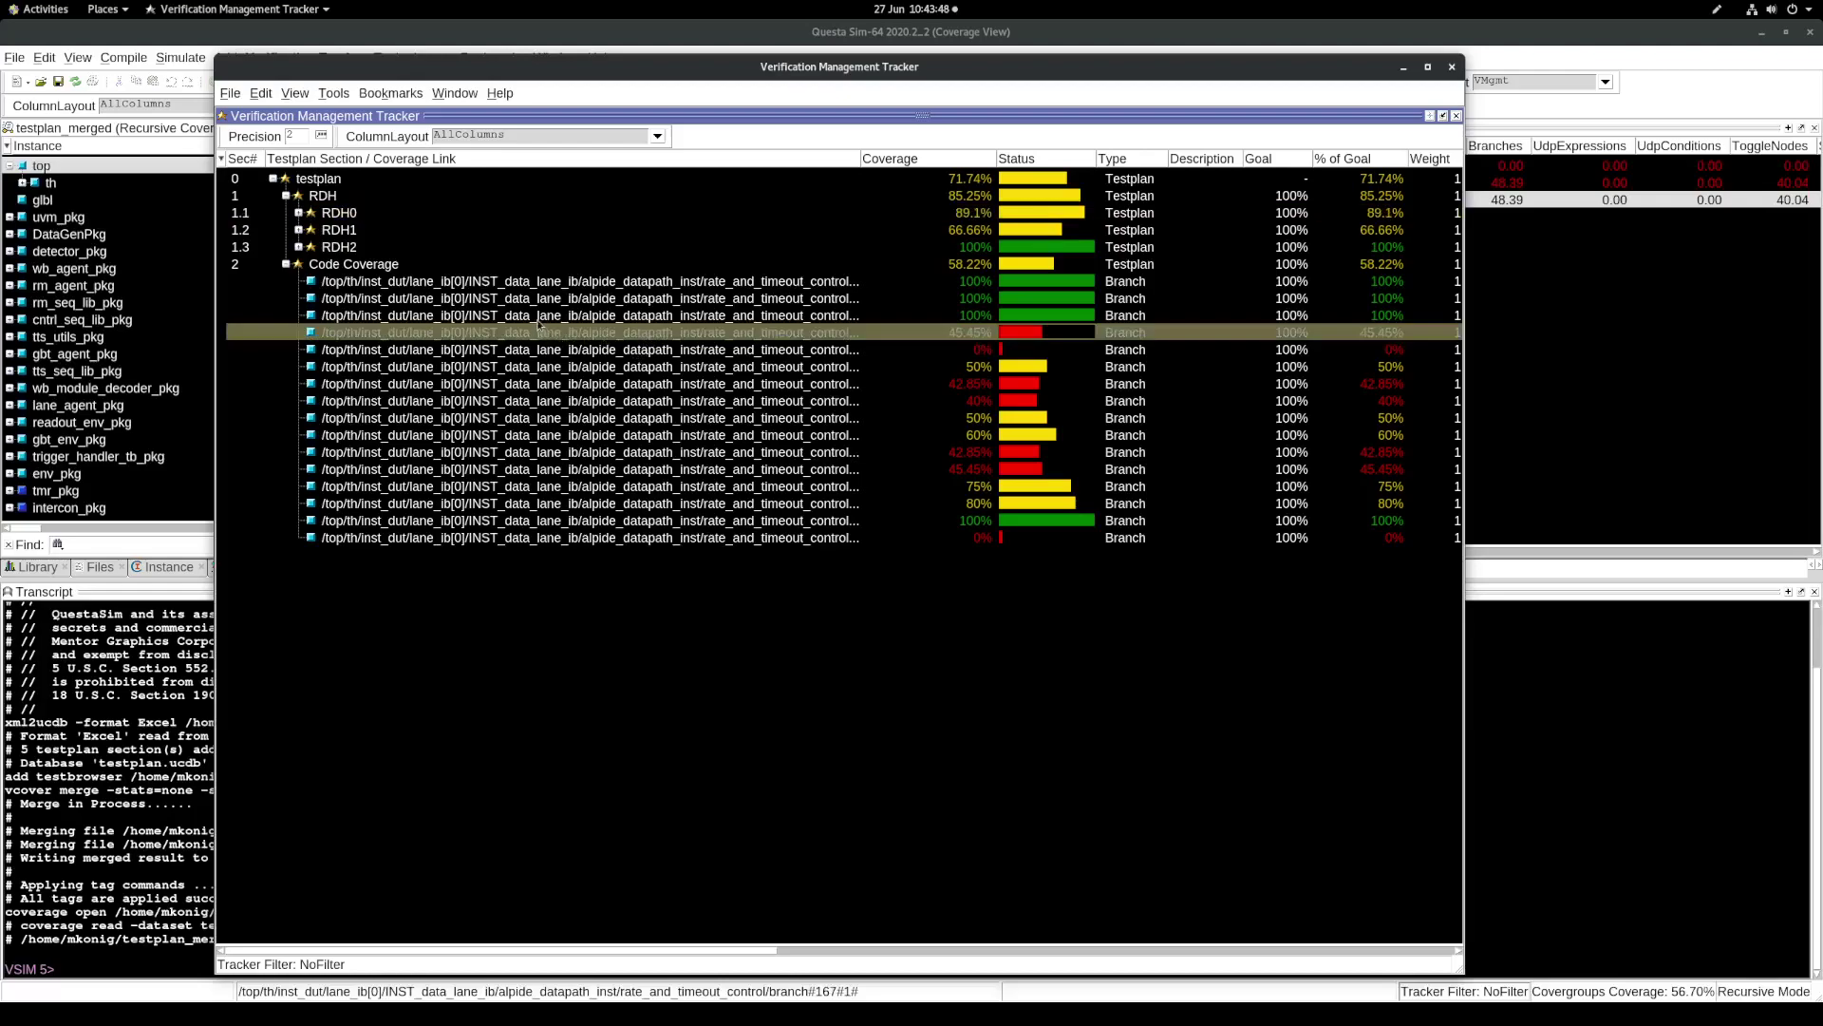
click(321, 268)
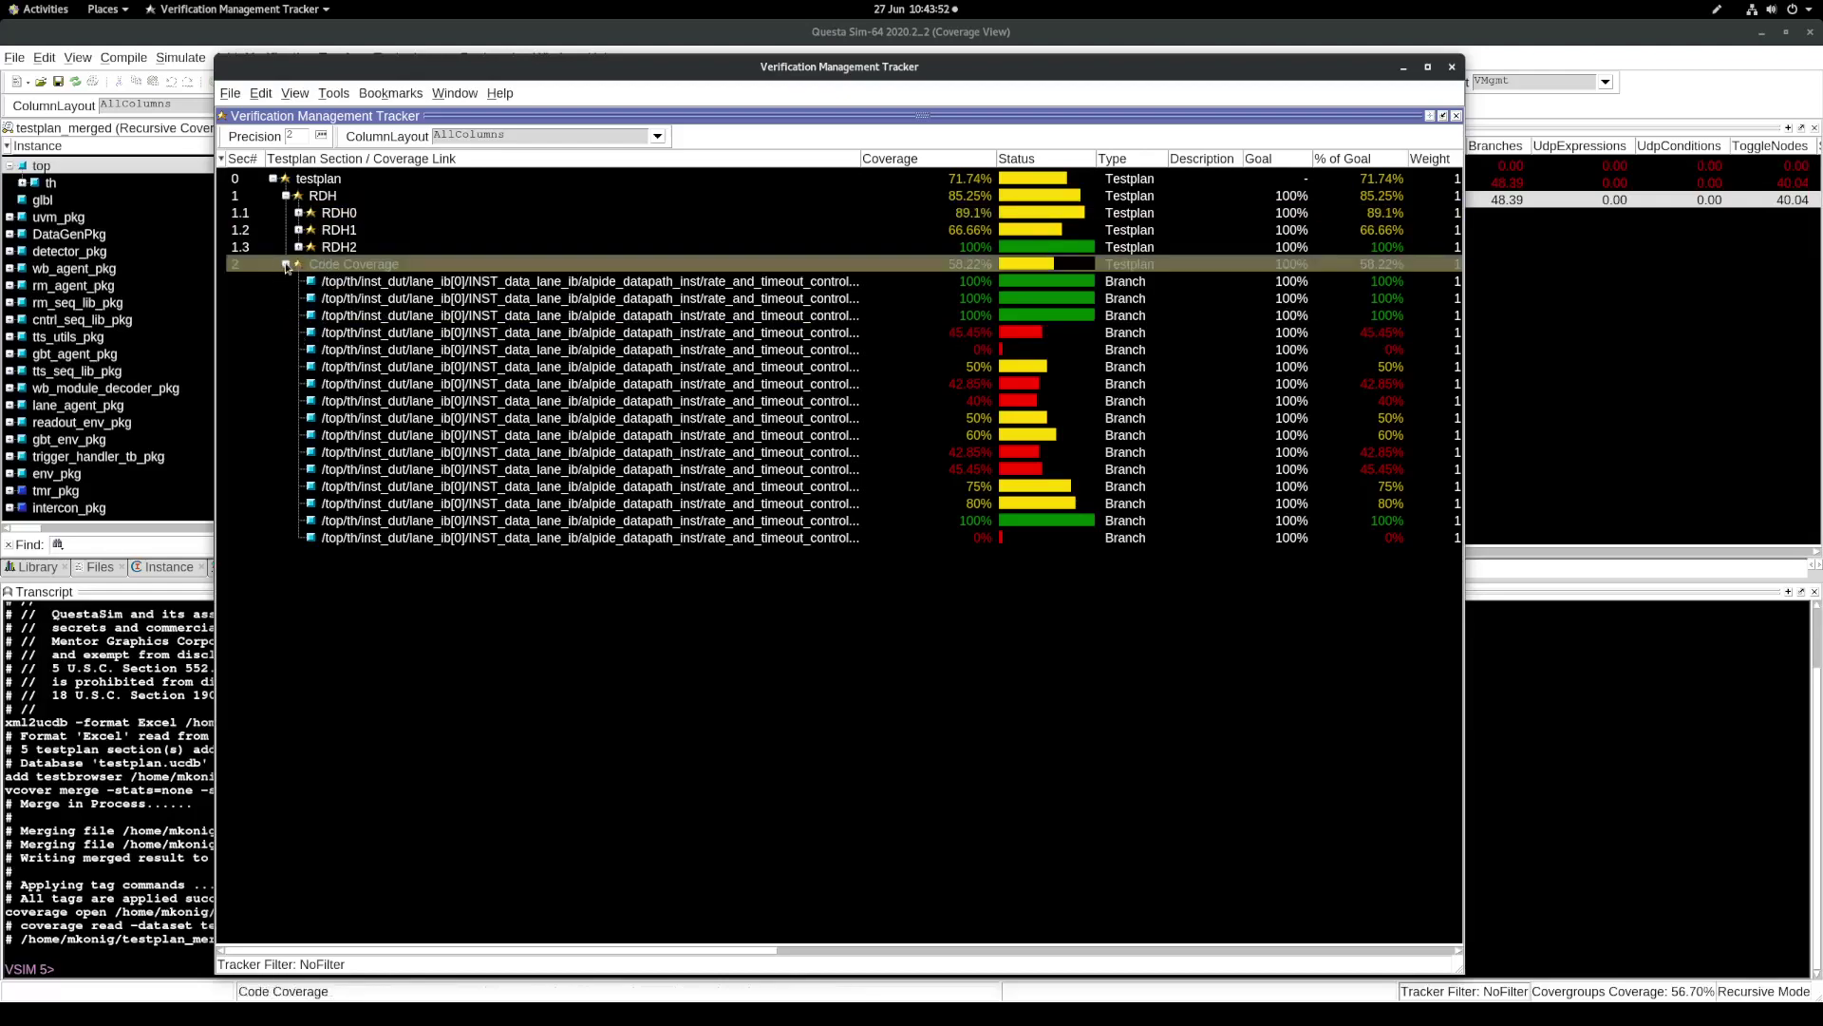
click(286, 265)
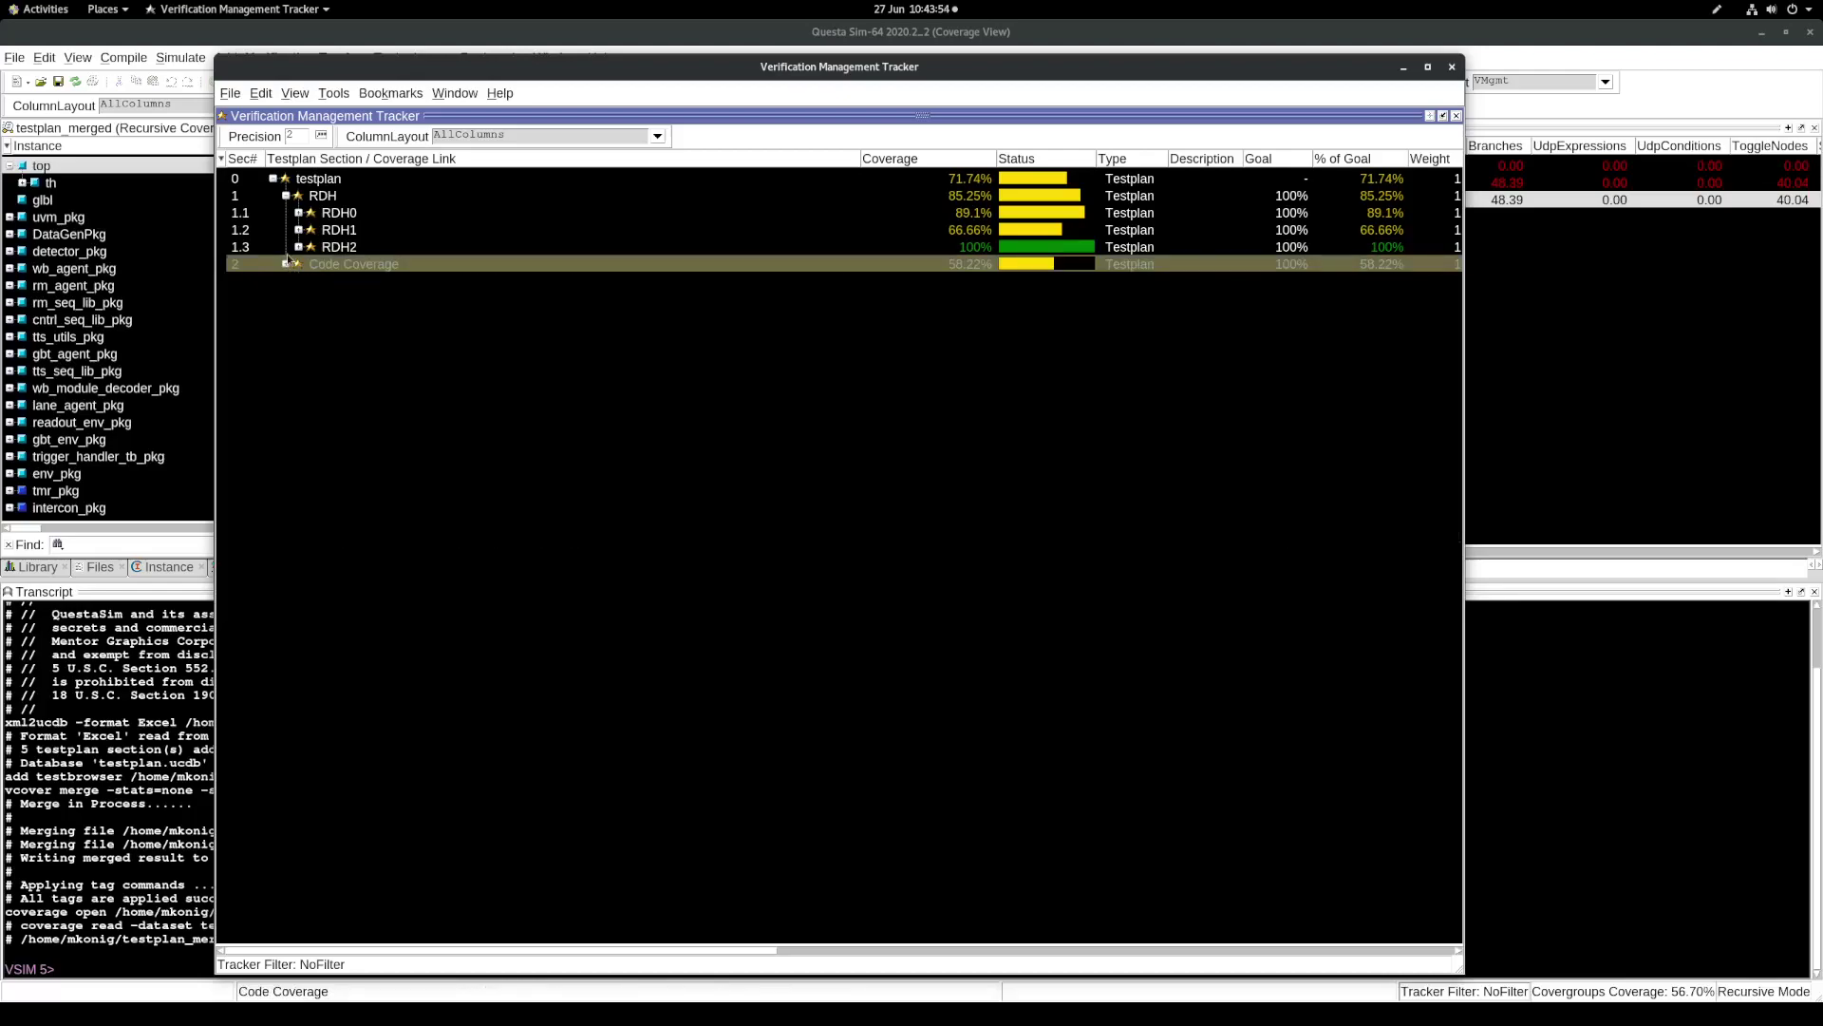
Rank the most effective tests for the whole testplan by Fewest, with Concise messages and vsim.rank as the result file
right_click(319, 185)
mouse_move(447, 244)
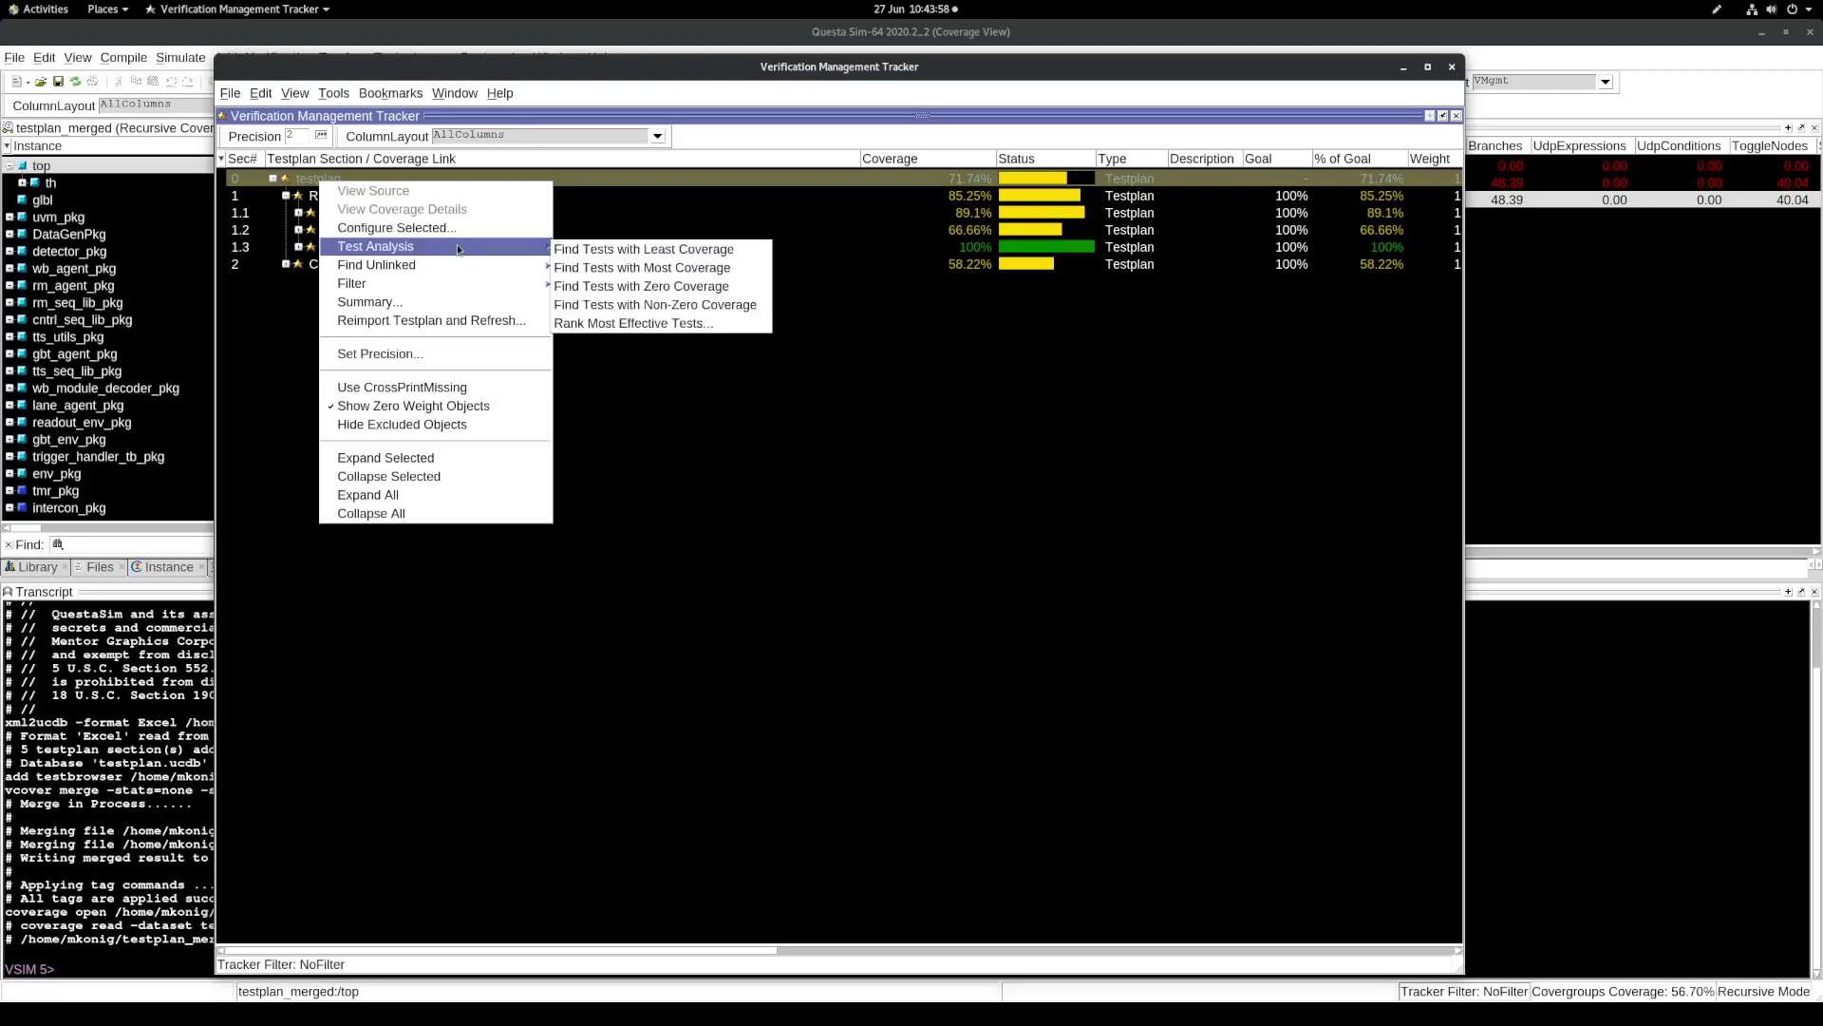
click(622, 324)
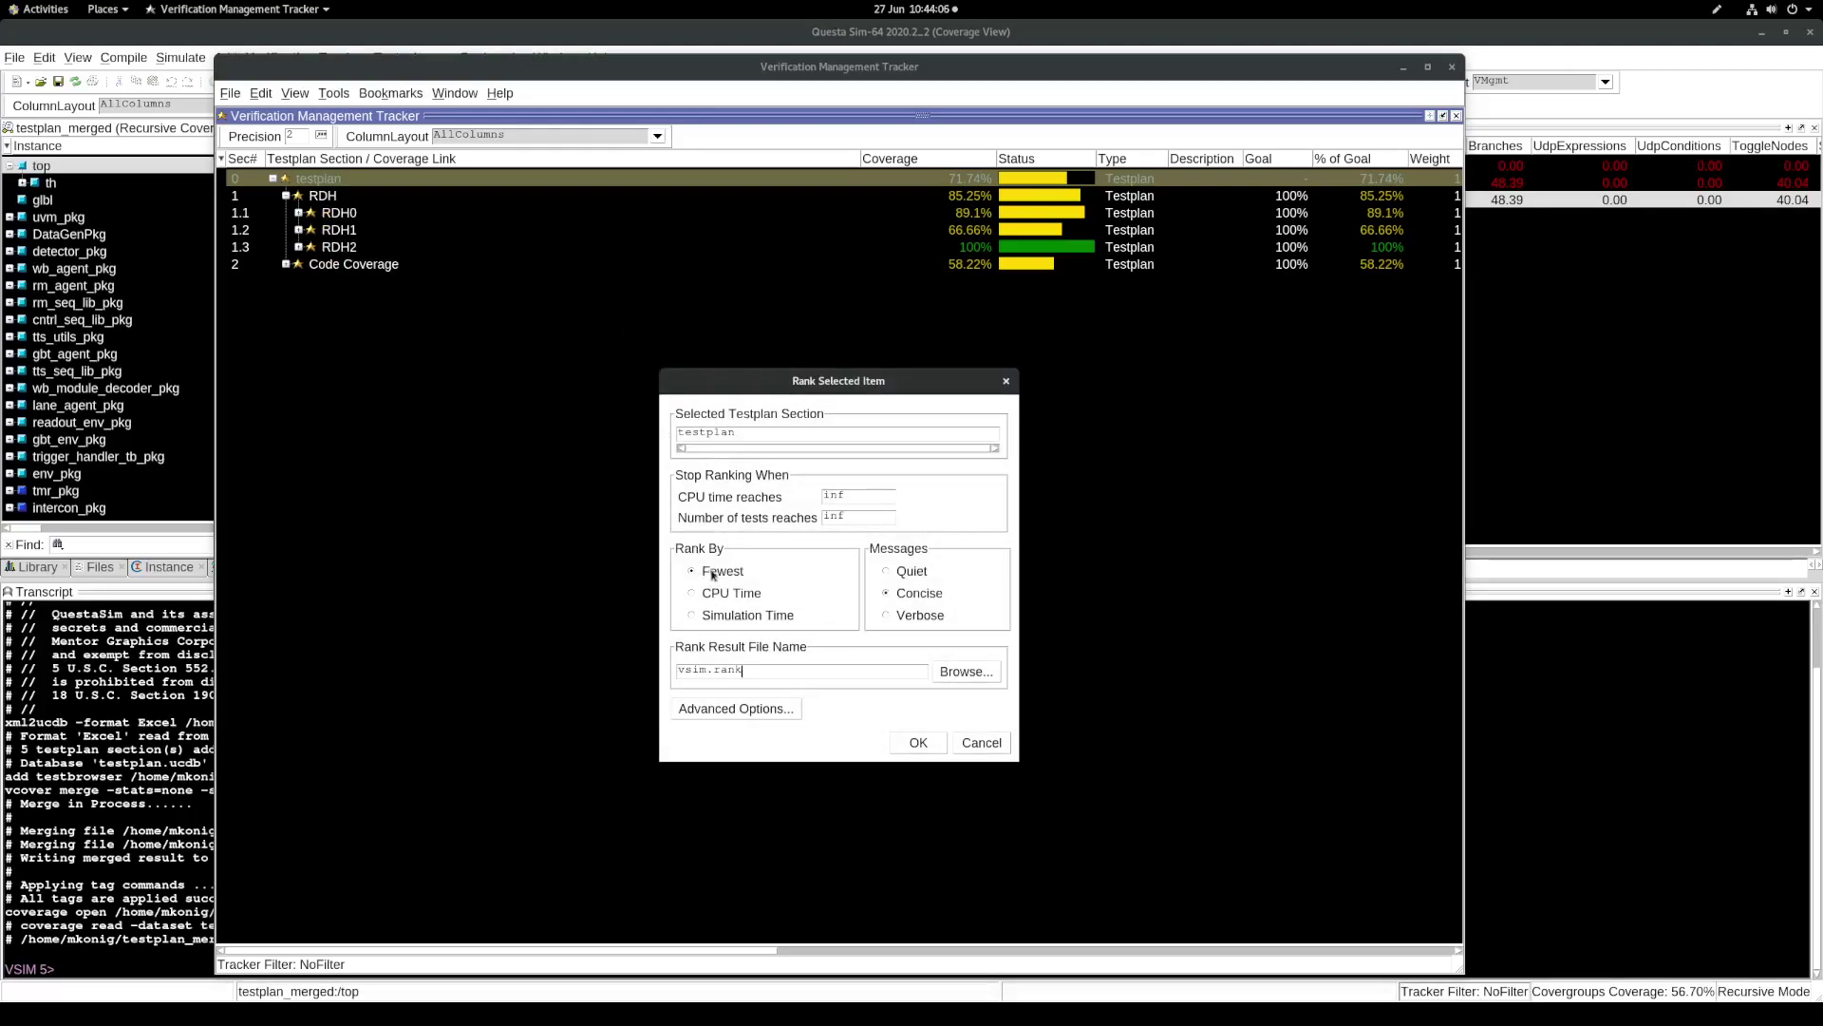
click(917, 742)
click(803, 632)
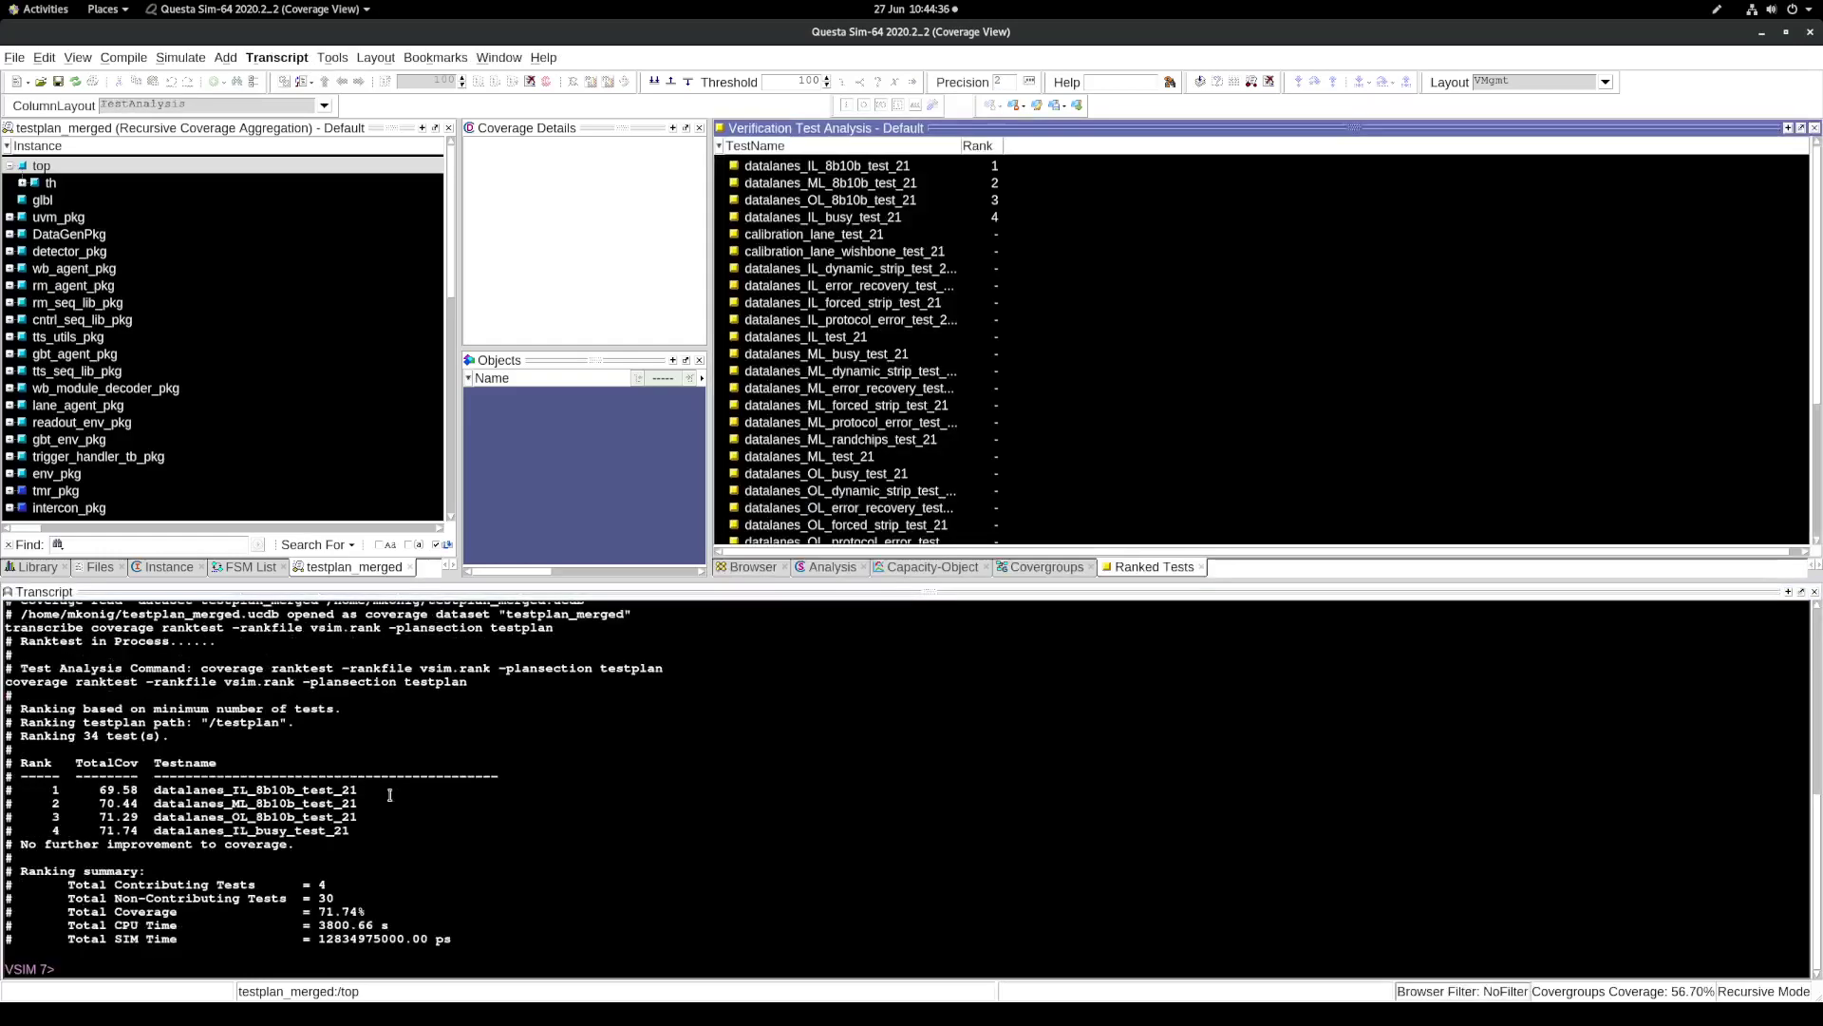
Highlight the ranked test rows and the Total Non-Contributing Tests line in the transcript to review the ranking output
drag(125, 789, 294, 831)
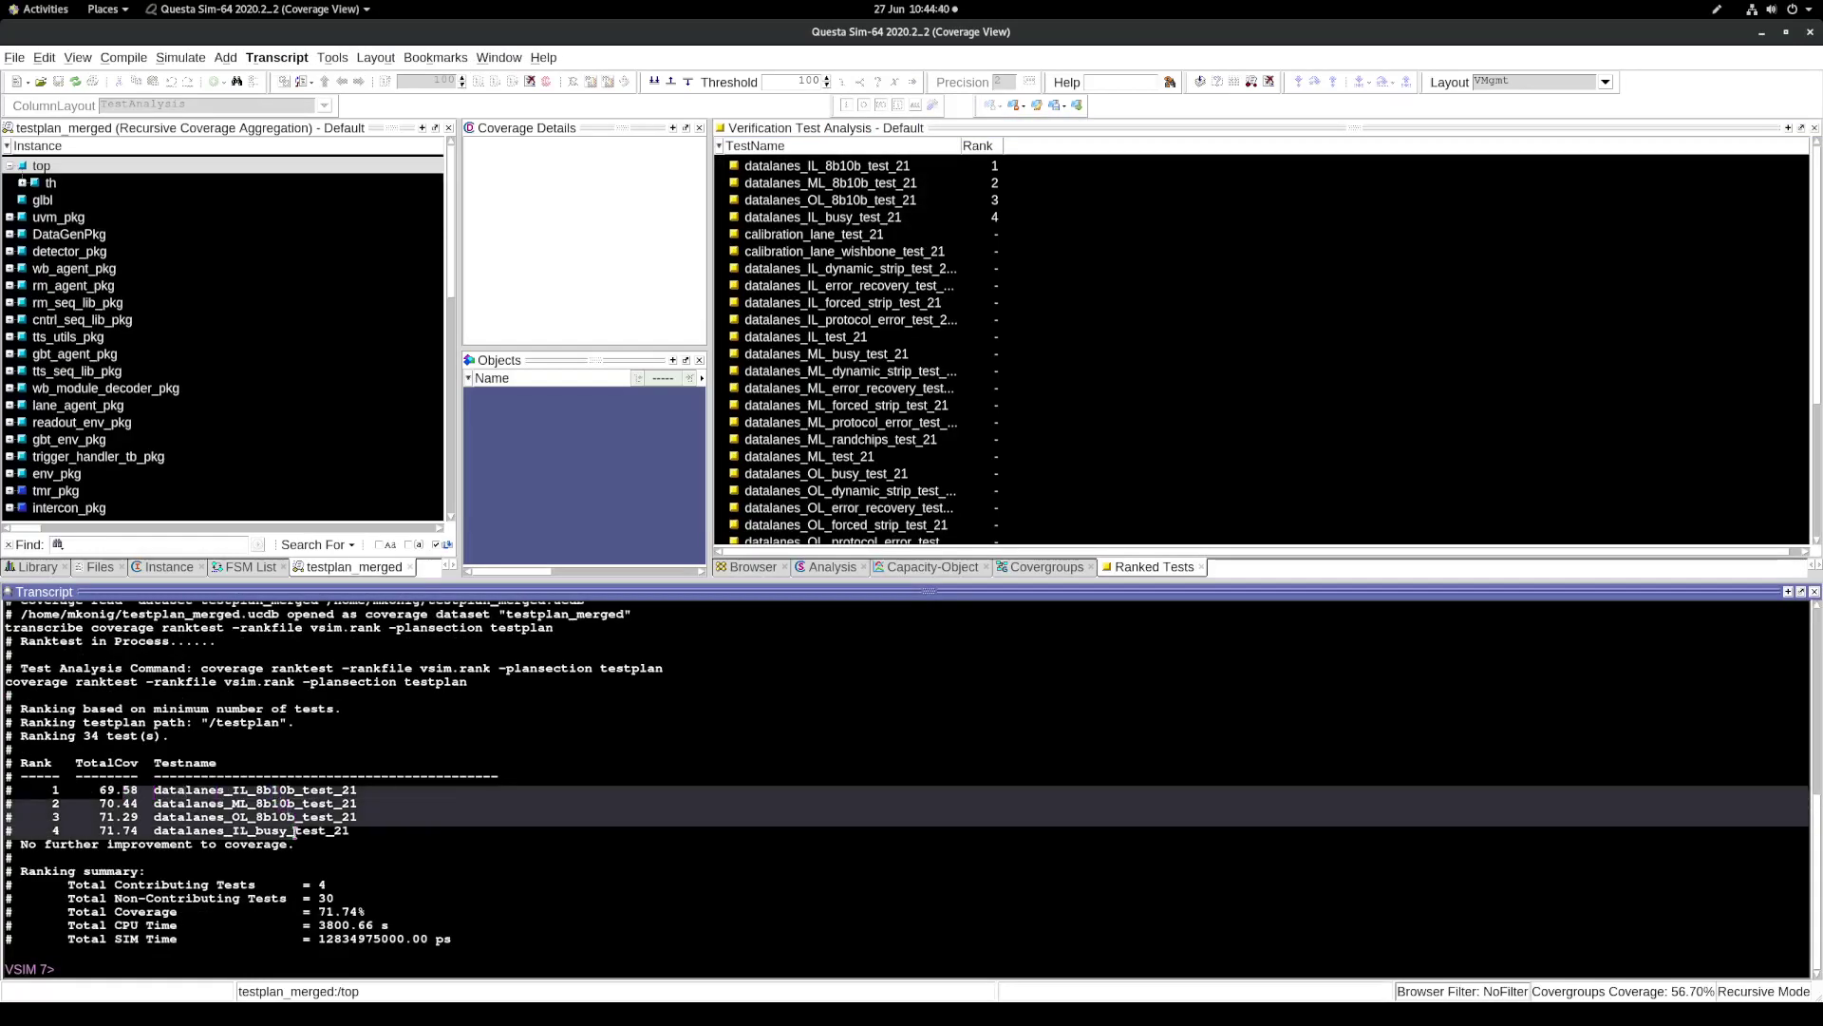
click(294, 836)
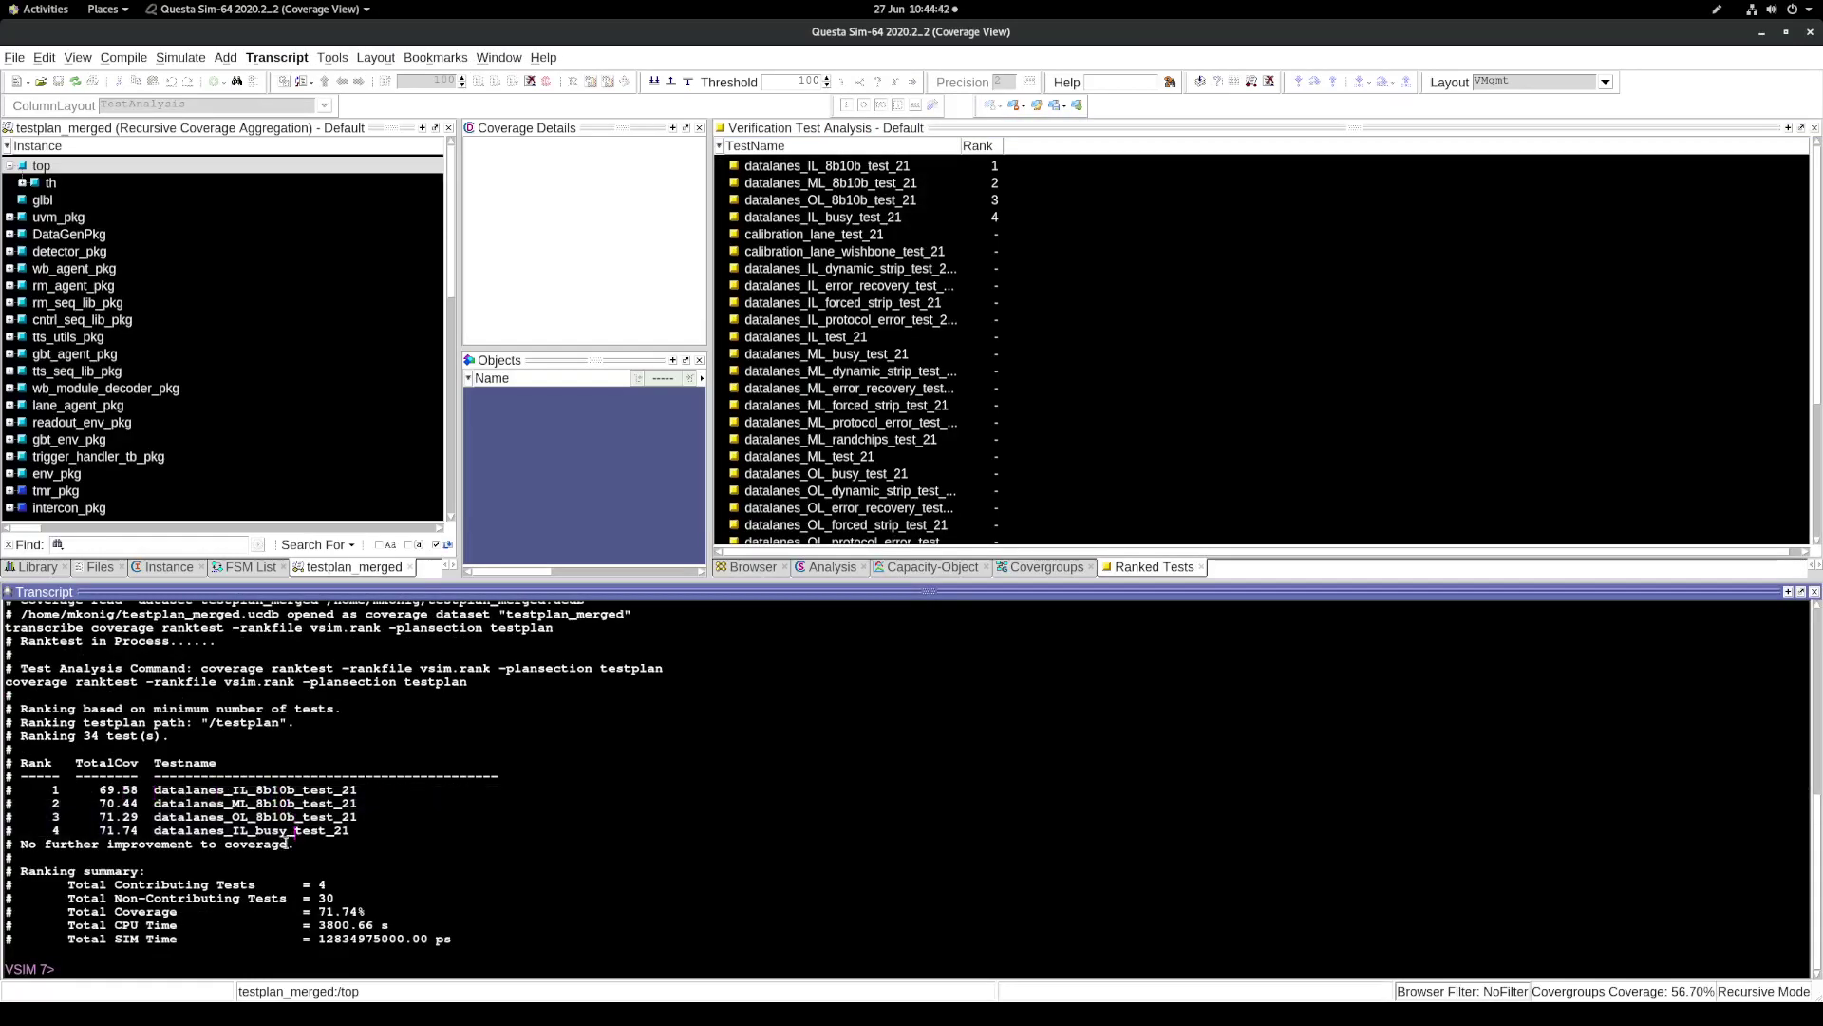
drag(68, 897, 342, 897)
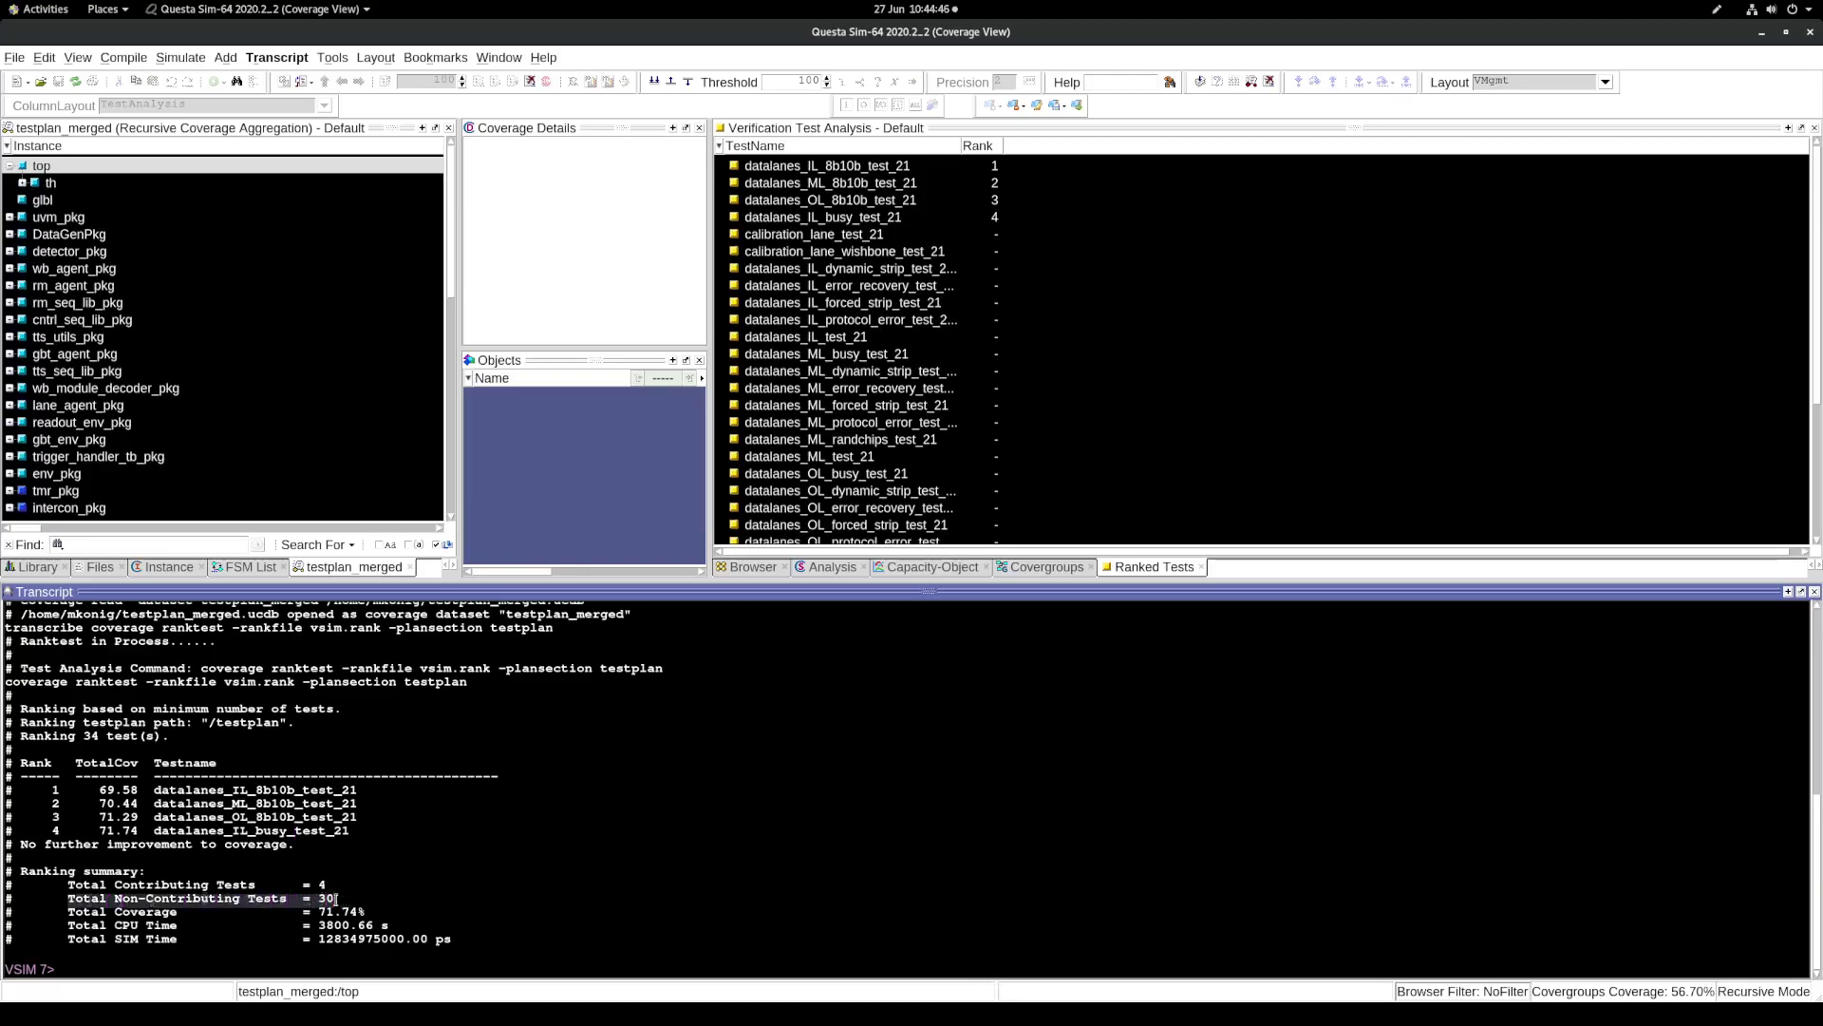
Look through the Ranked Tests list to check which tests have no rank, such as calibration_lane_test_21
click(997, 287)
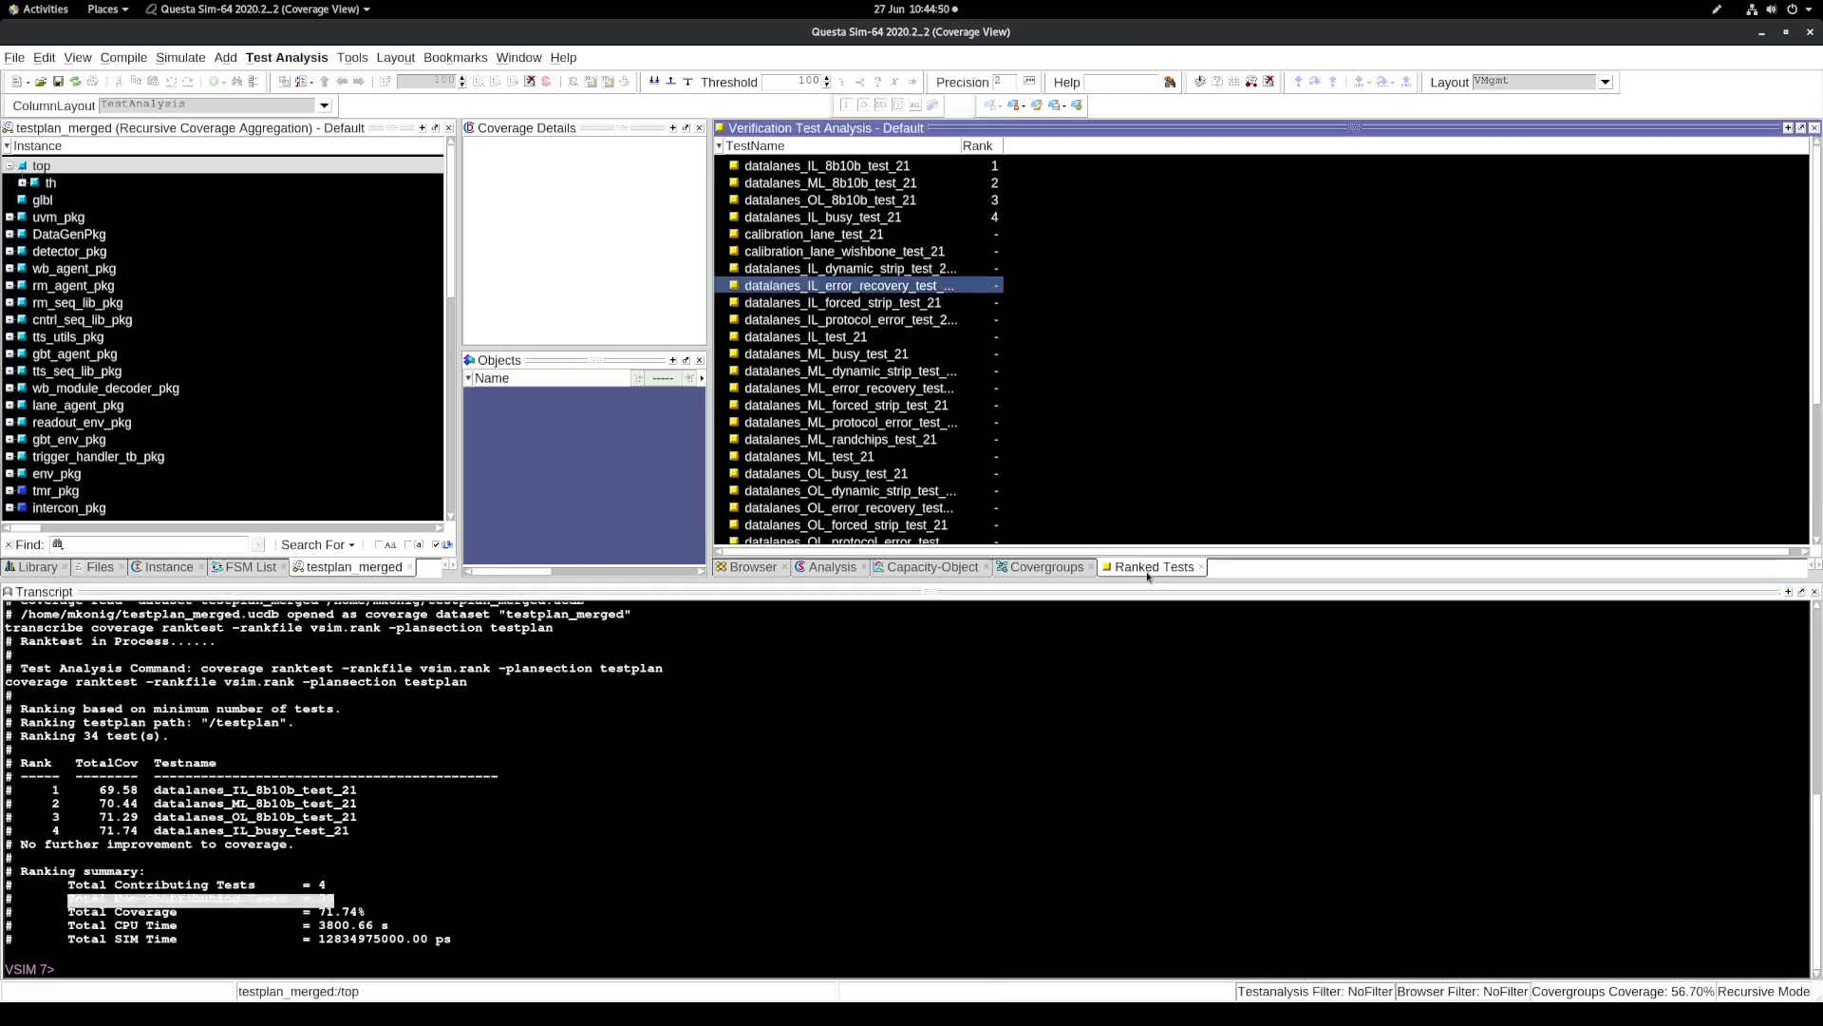
click(841, 237)
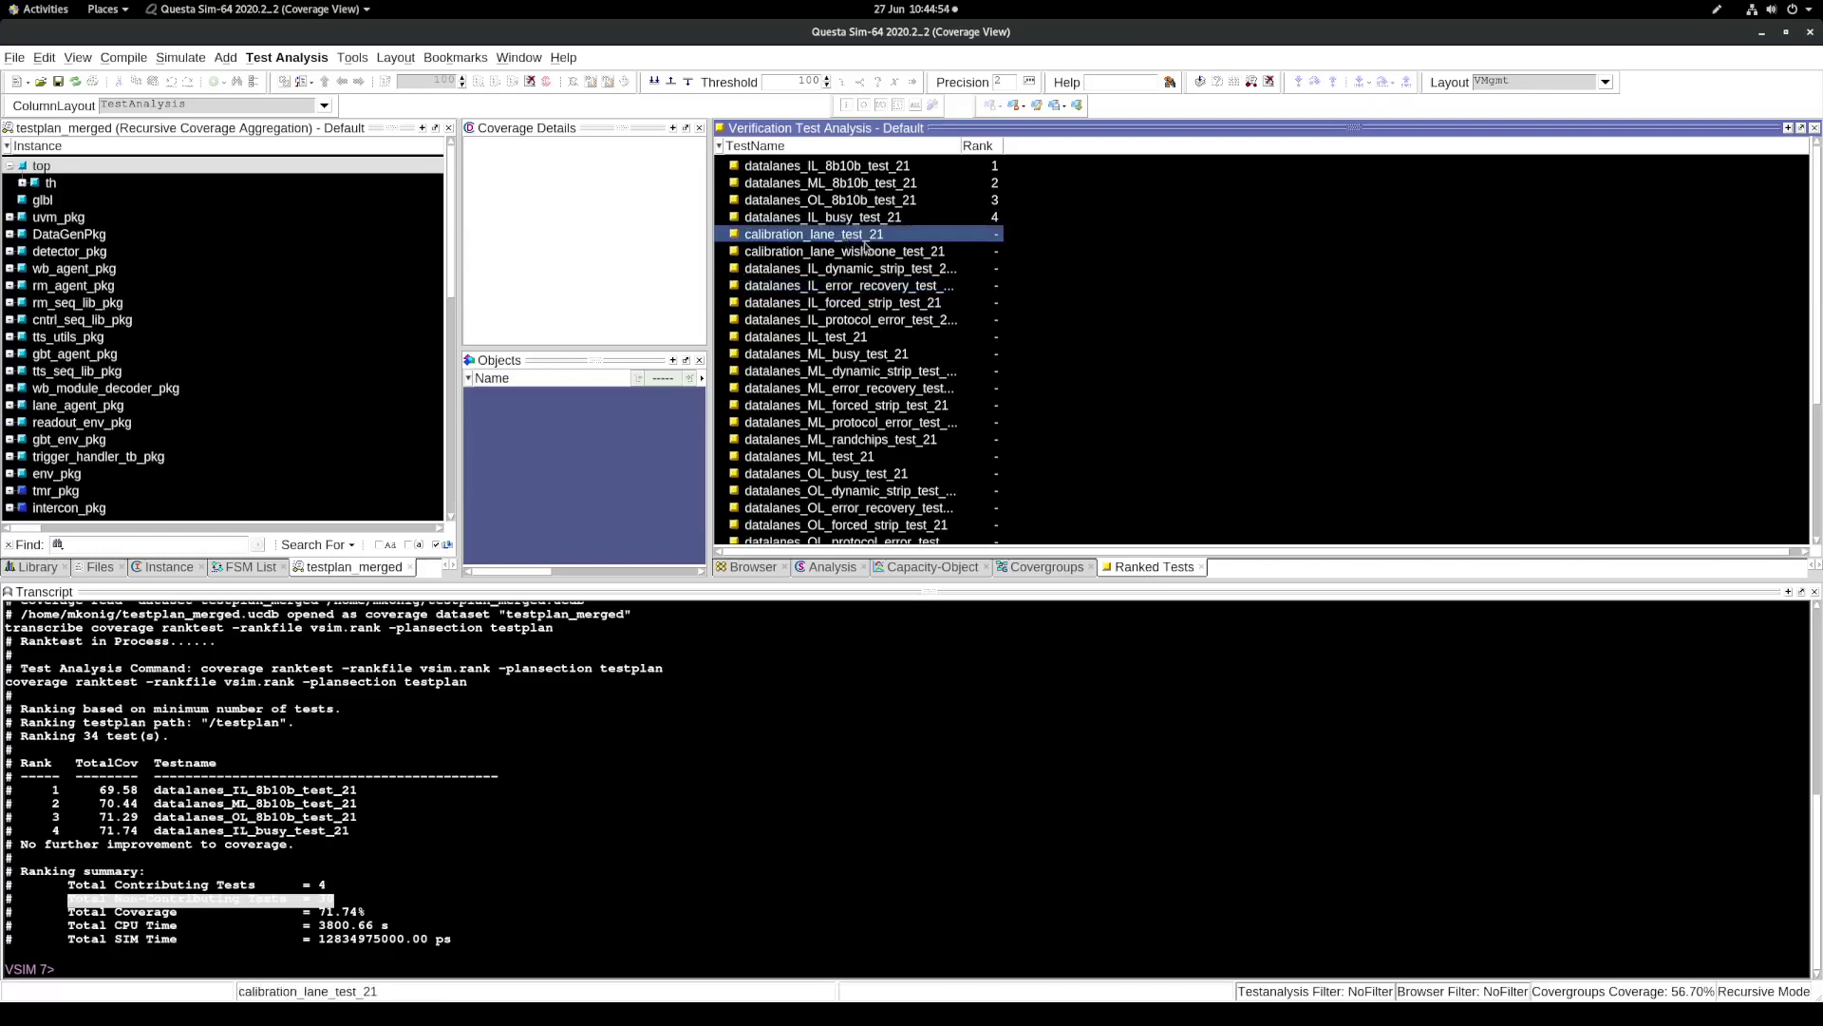
scroll(885, 332, down, 1)
scroll(885, 333, down, 3)
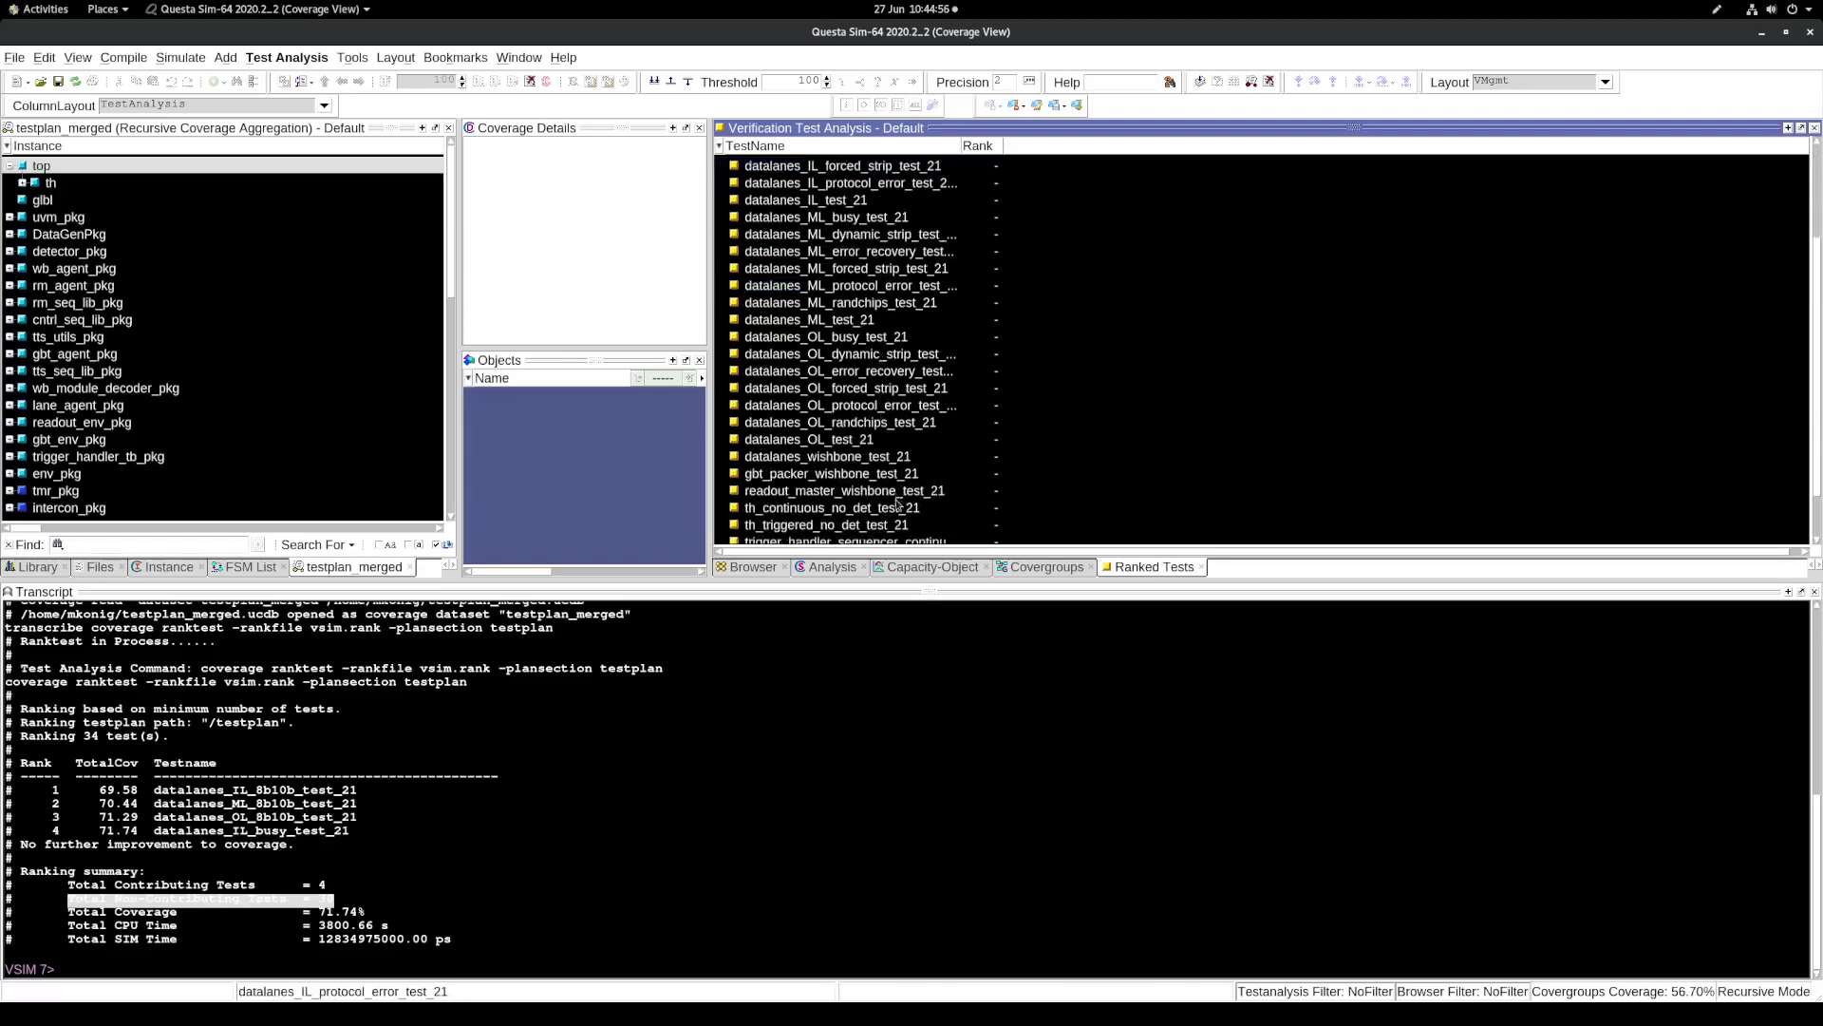
click(888, 484)
scroll(884, 459, up, 2)
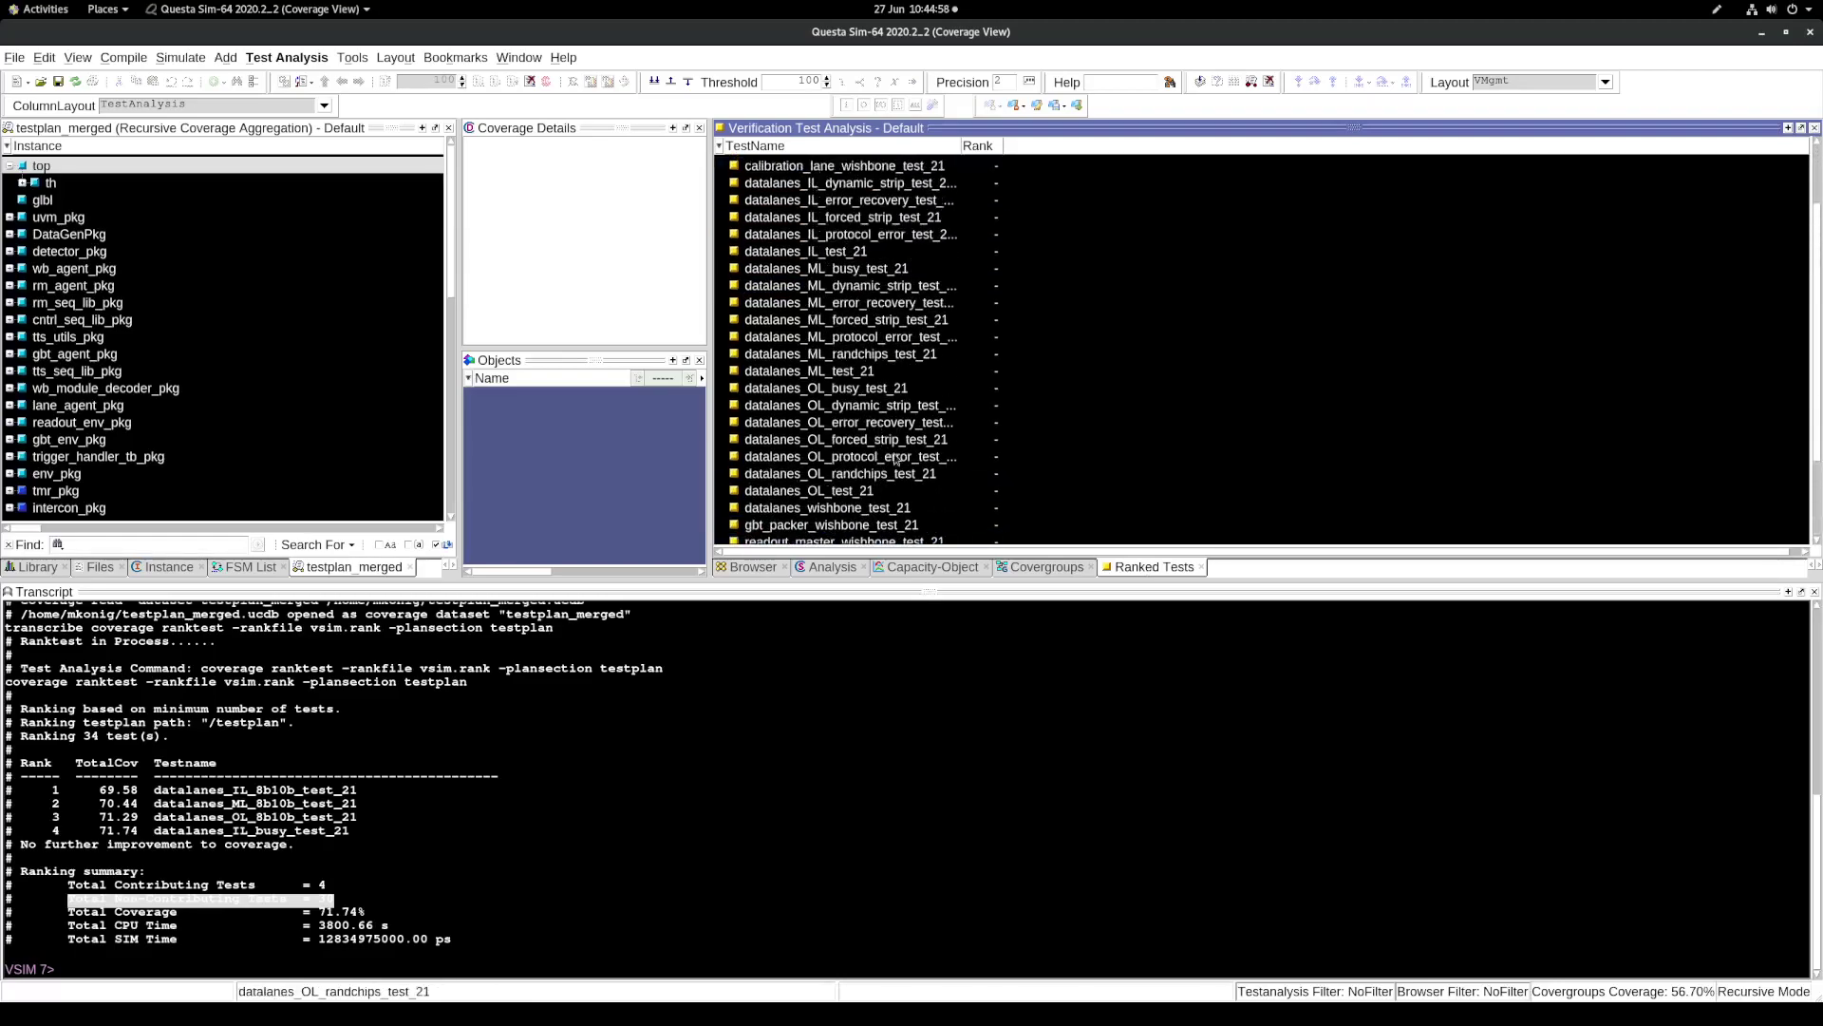